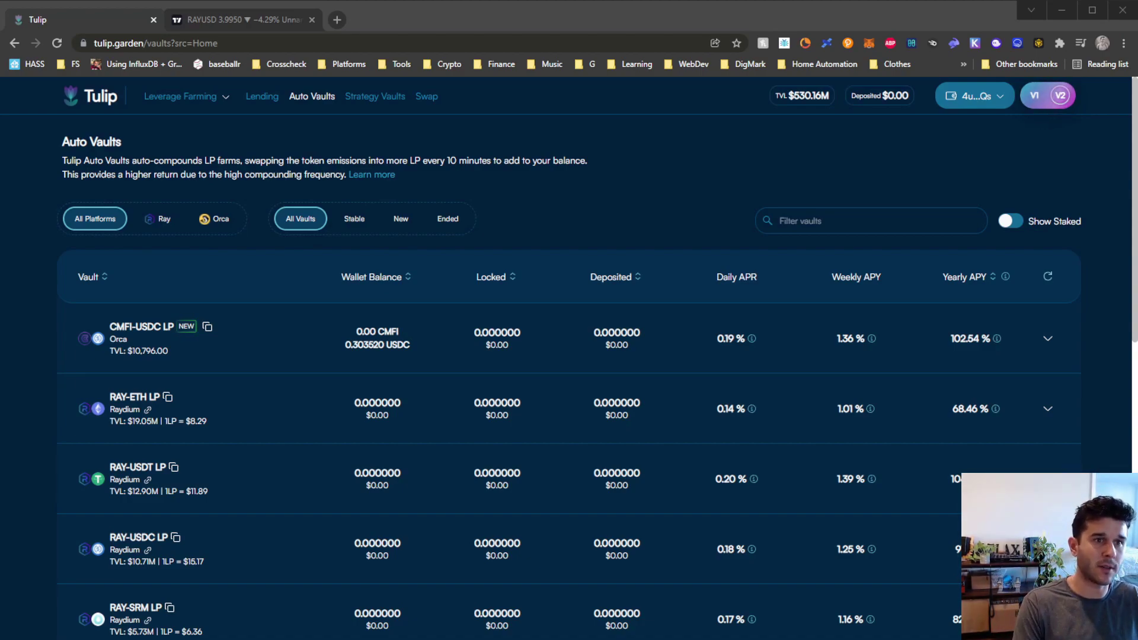
- Search 'francium' in a new browser tab, open the Francium site, then close it
click(337, 20)
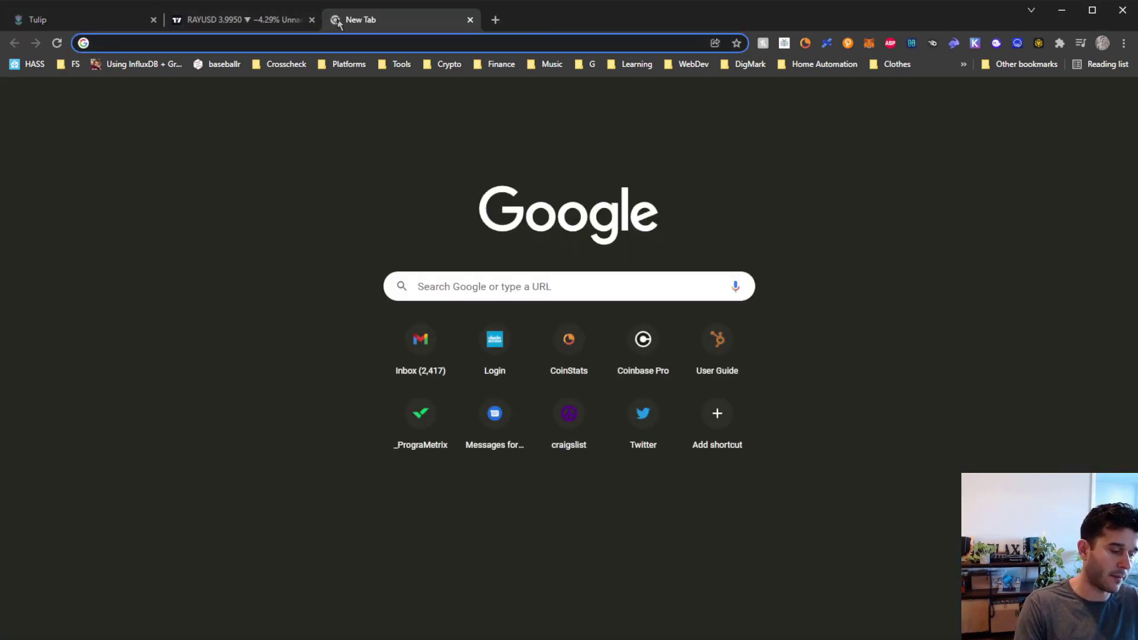
text(francium)
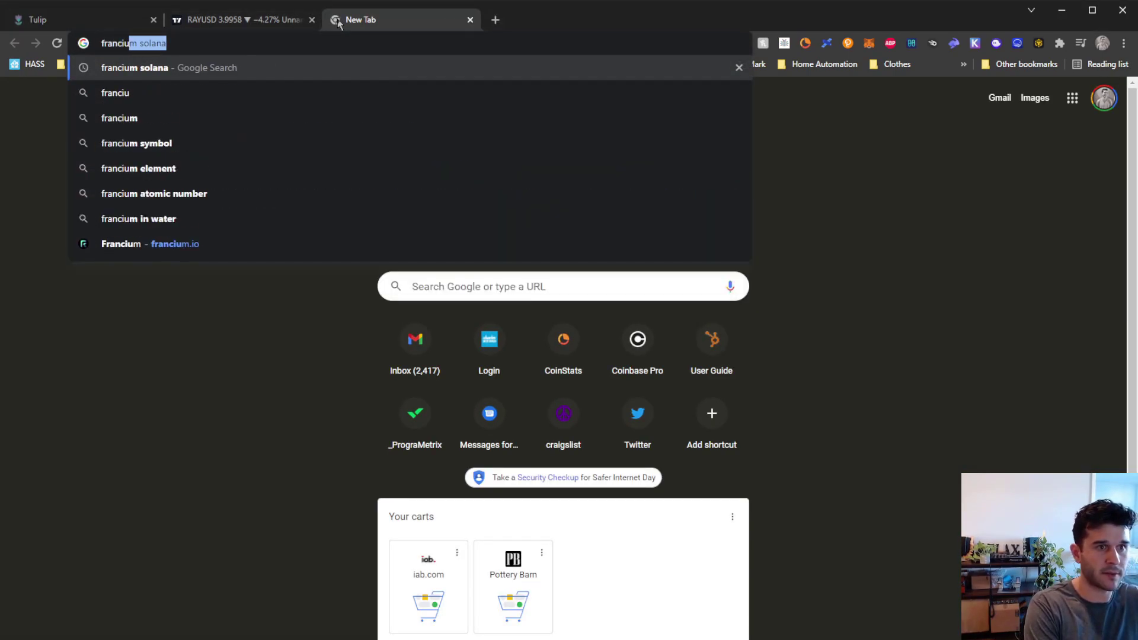
key(Return)
click(146, 223)
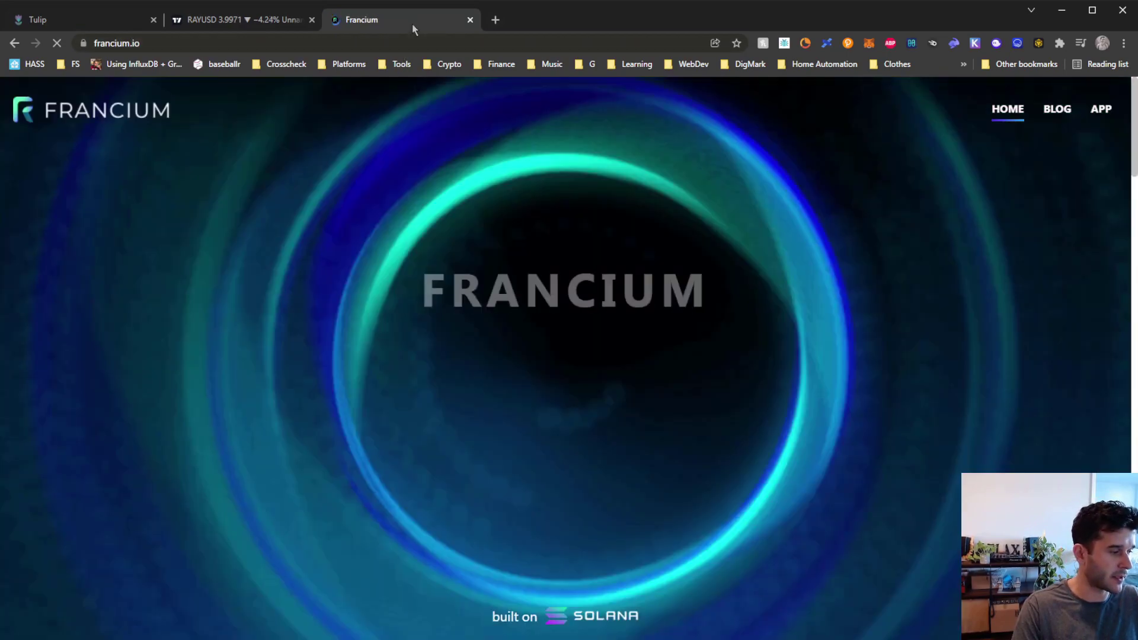
middle_click(412, 25)
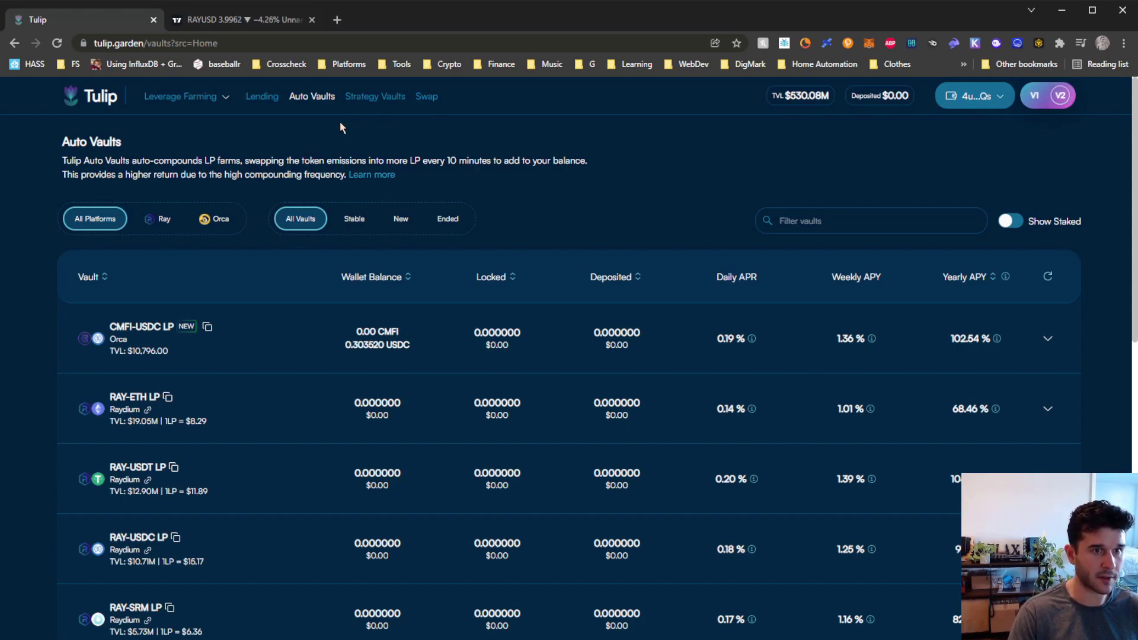
- Glance at the Leverage Farming menu and the USDC-to-TULIP swap token list, then show Strategy Vaults
click(172, 104)
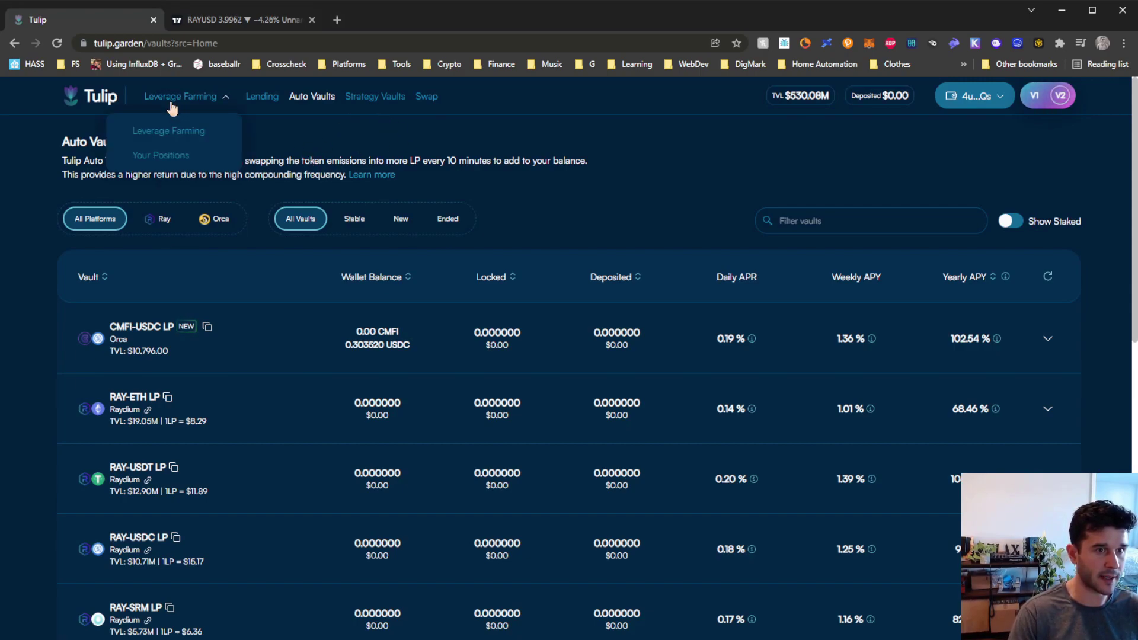
click(332, 125)
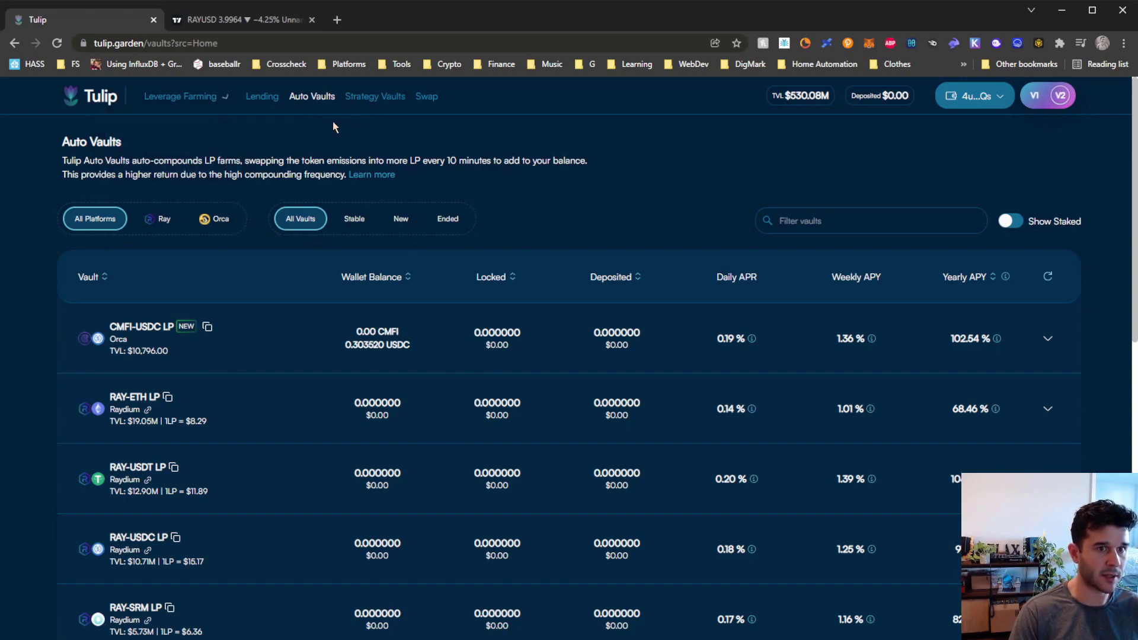
click(426, 97)
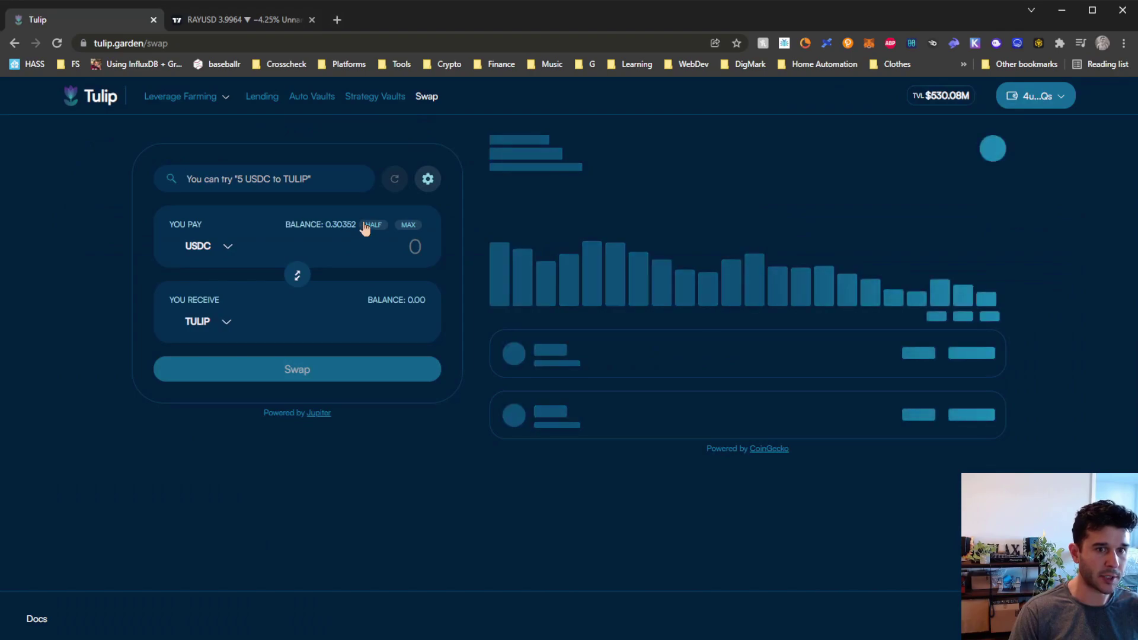
click(196, 321)
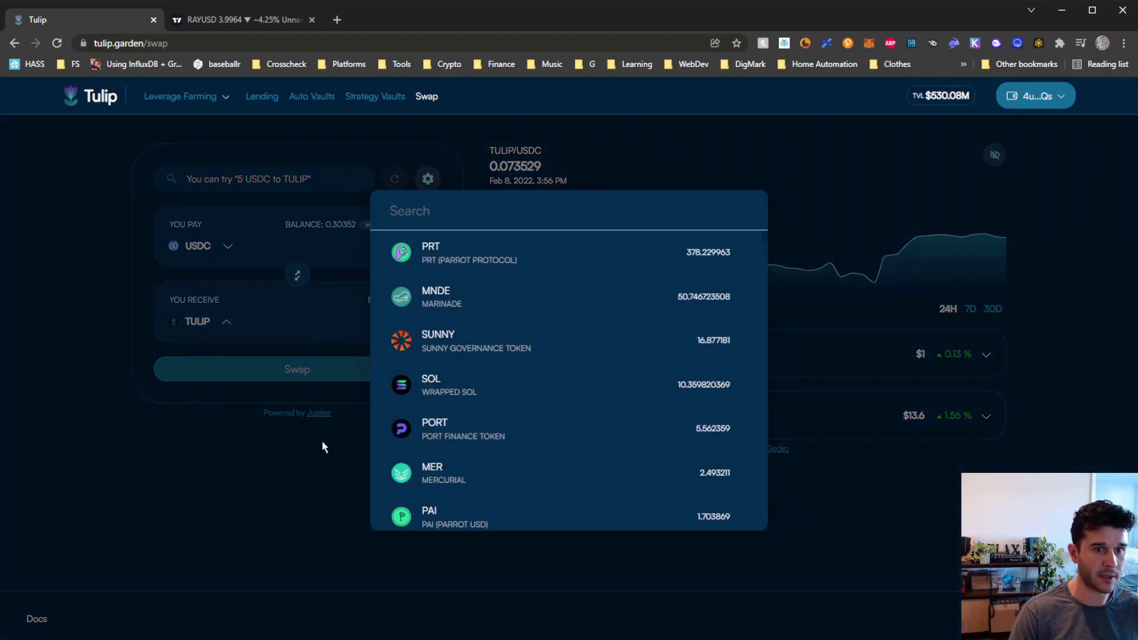
key(Escape)
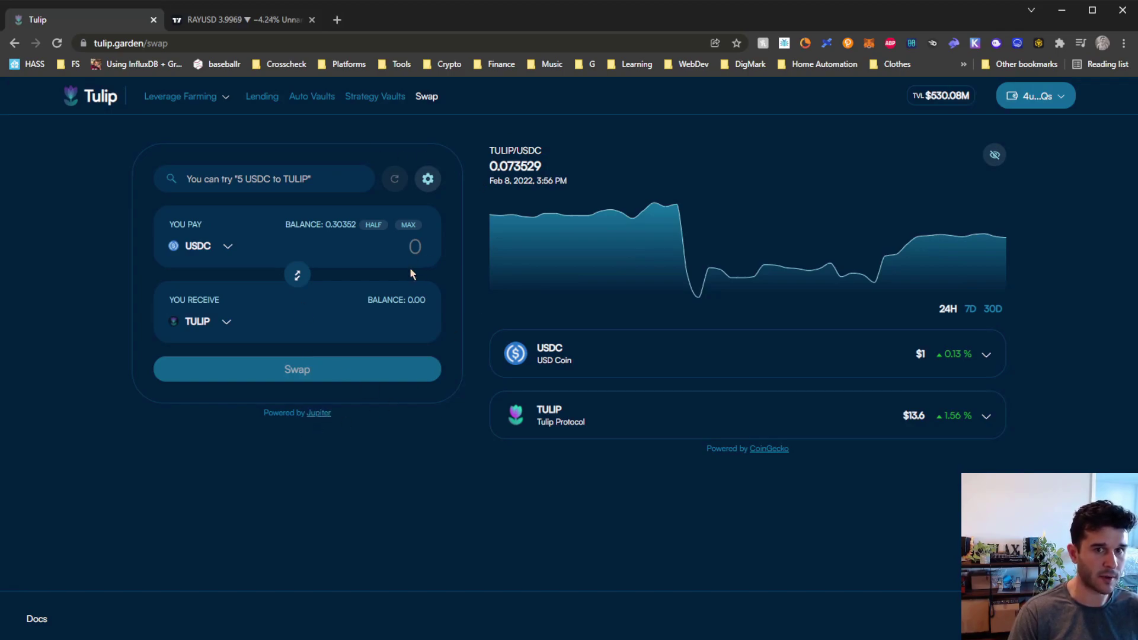
click(359, 101)
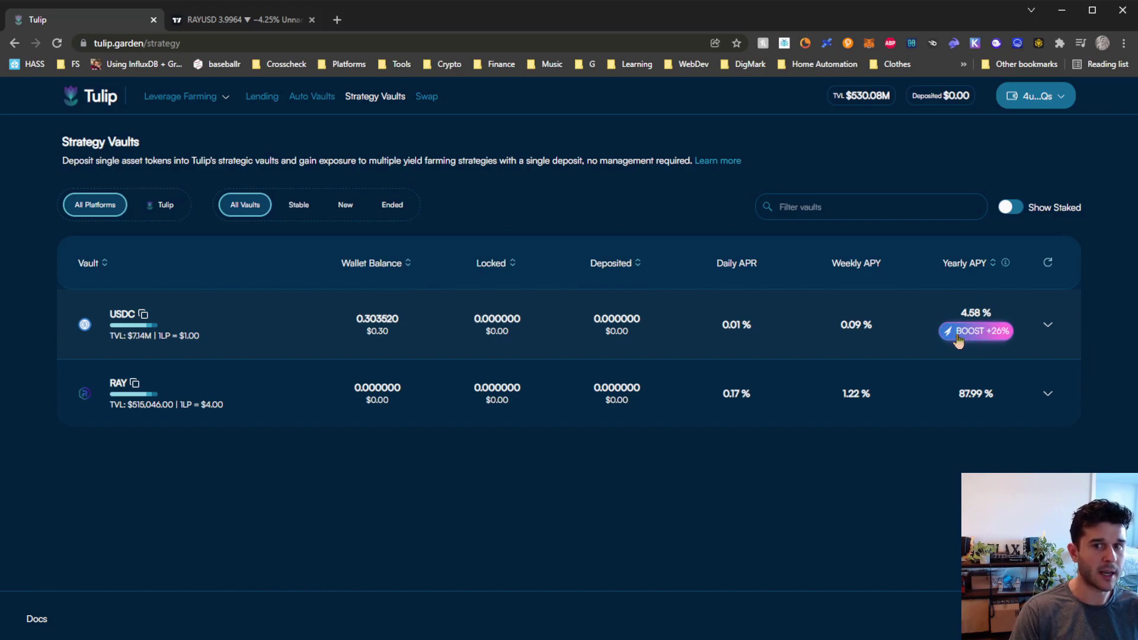
- Follow the USDC vault's BOOST +26% badge to Friktion's Volt #01 Income page
click(959, 339)
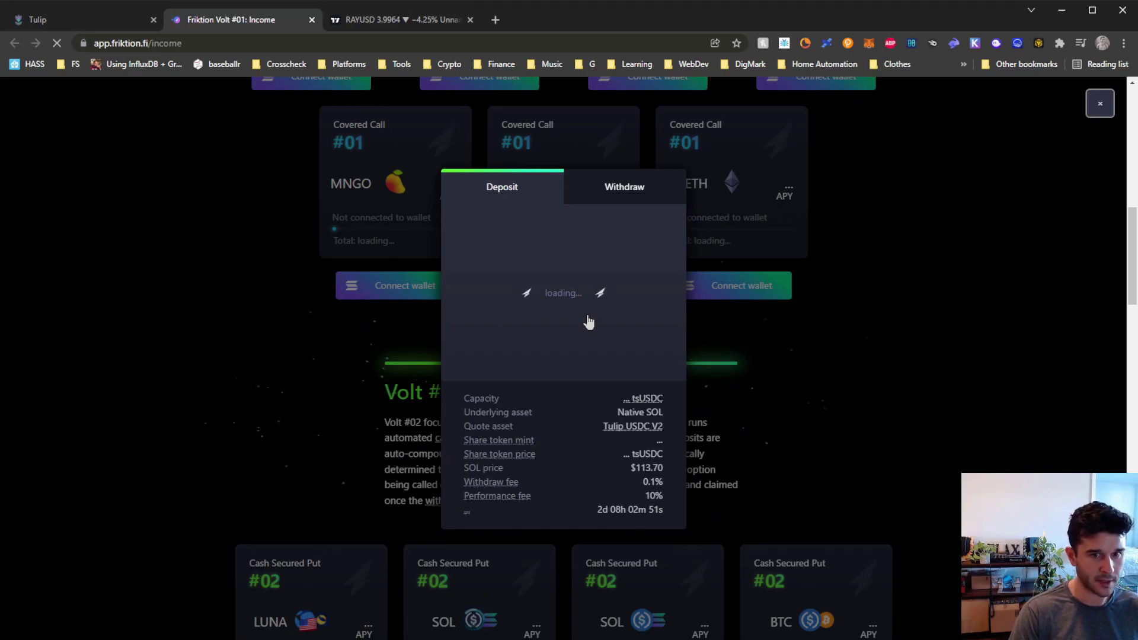
- Dismiss Friktion's loading deposit form, browse the income volts, and close the Friktion tab
scroll(587, 318, down, 7)
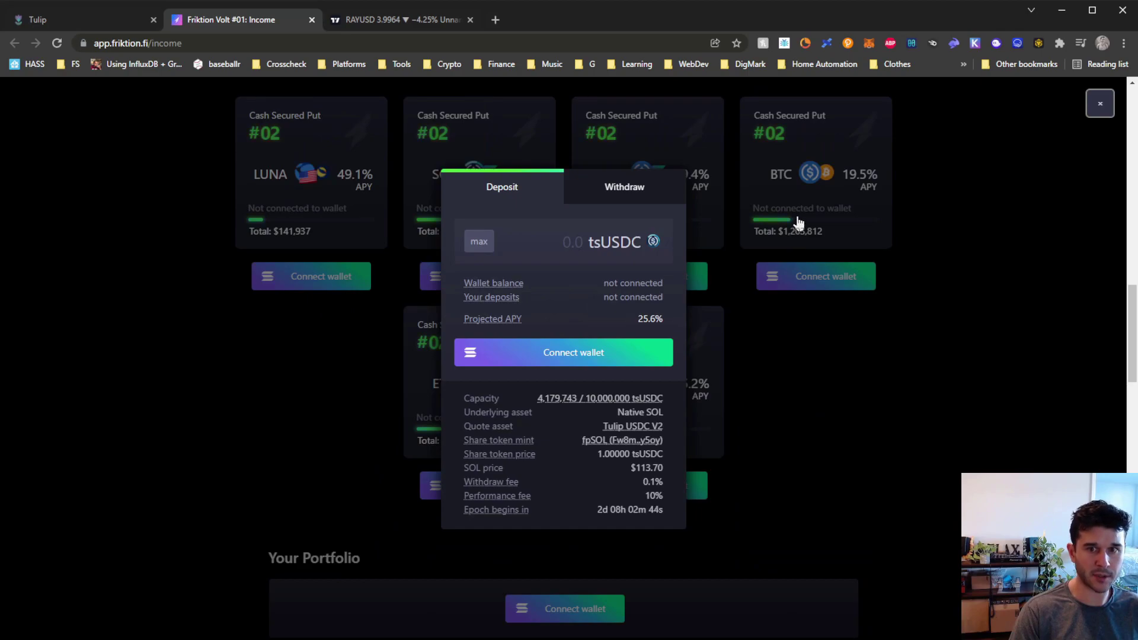
click(1101, 104)
scroll(507, 381, up, 8)
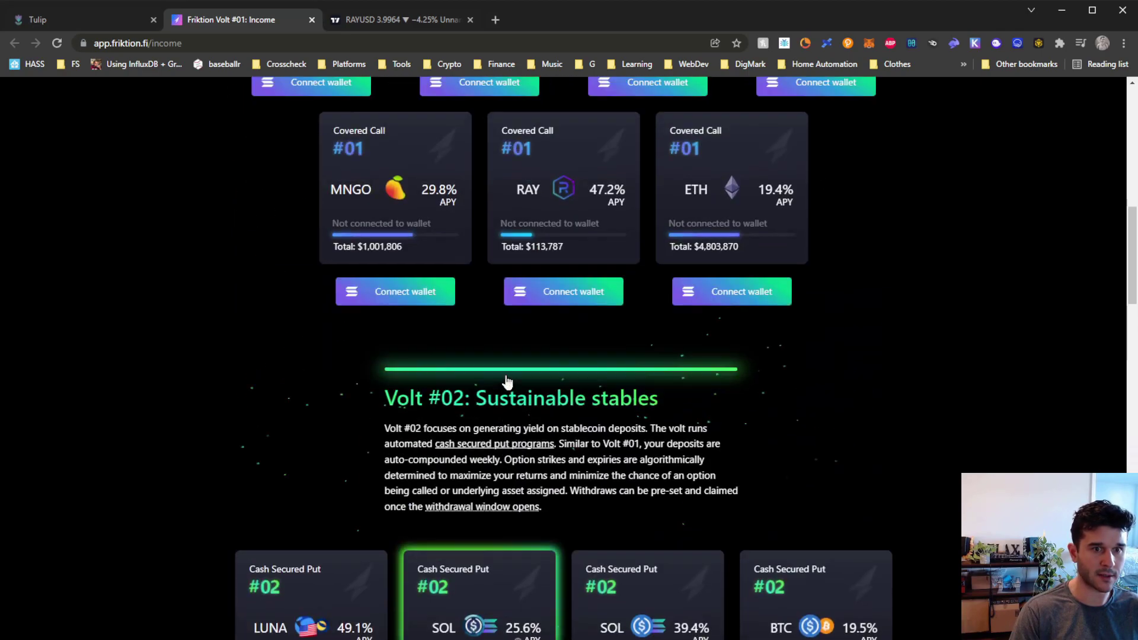
scroll(506, 377, up, 4)
scroll(481, 235, down, 5)
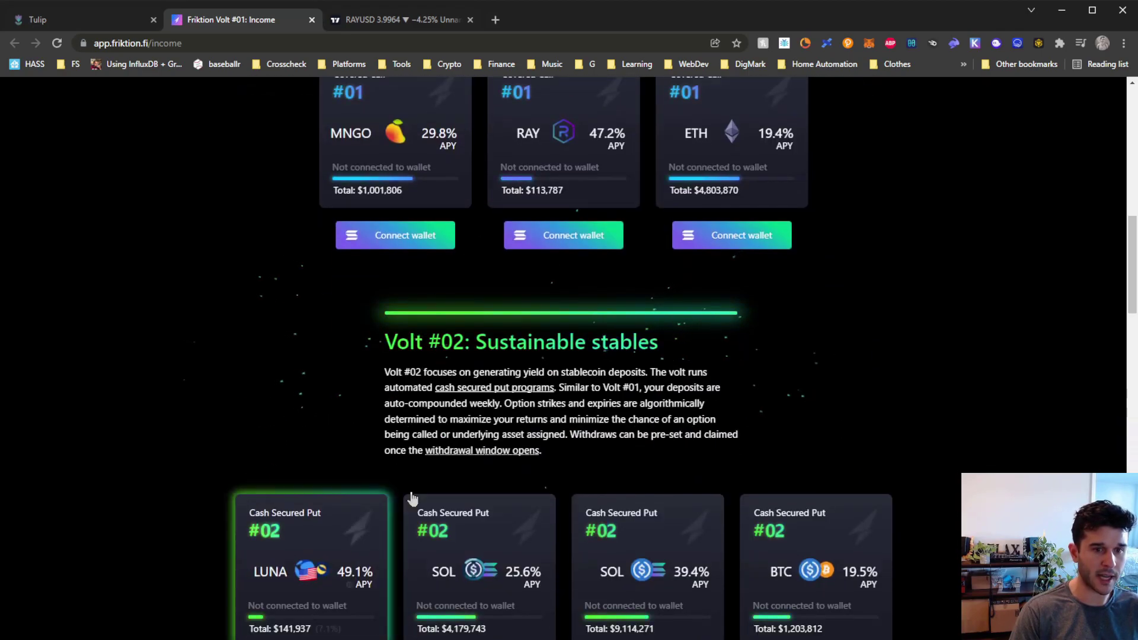
scroll(364, 482, up, 10)
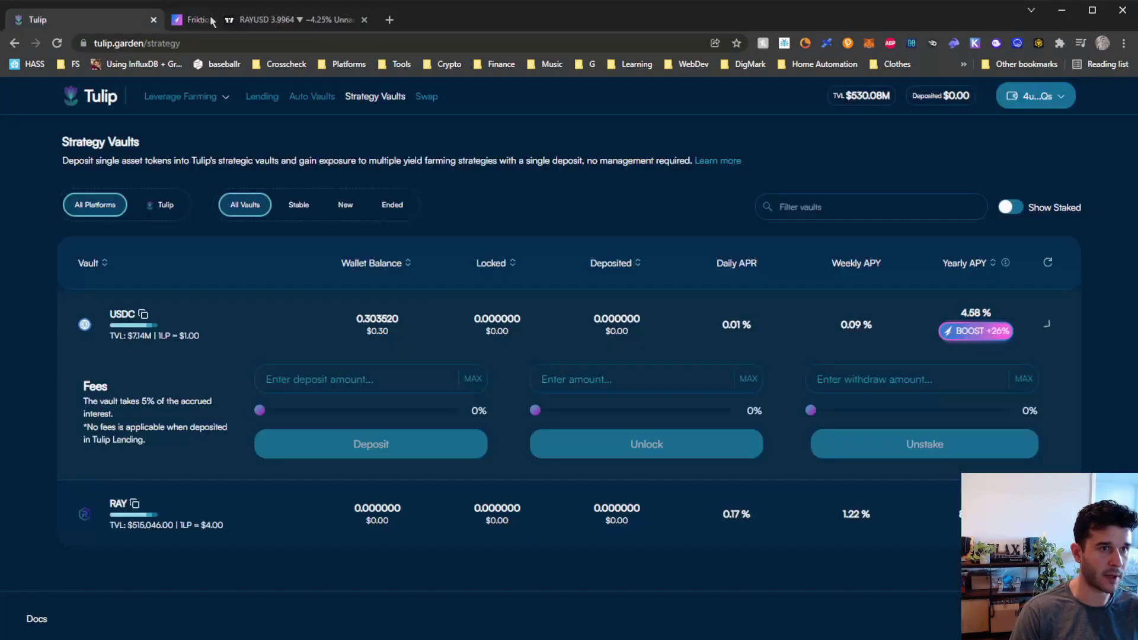
middle_click(222, 22)
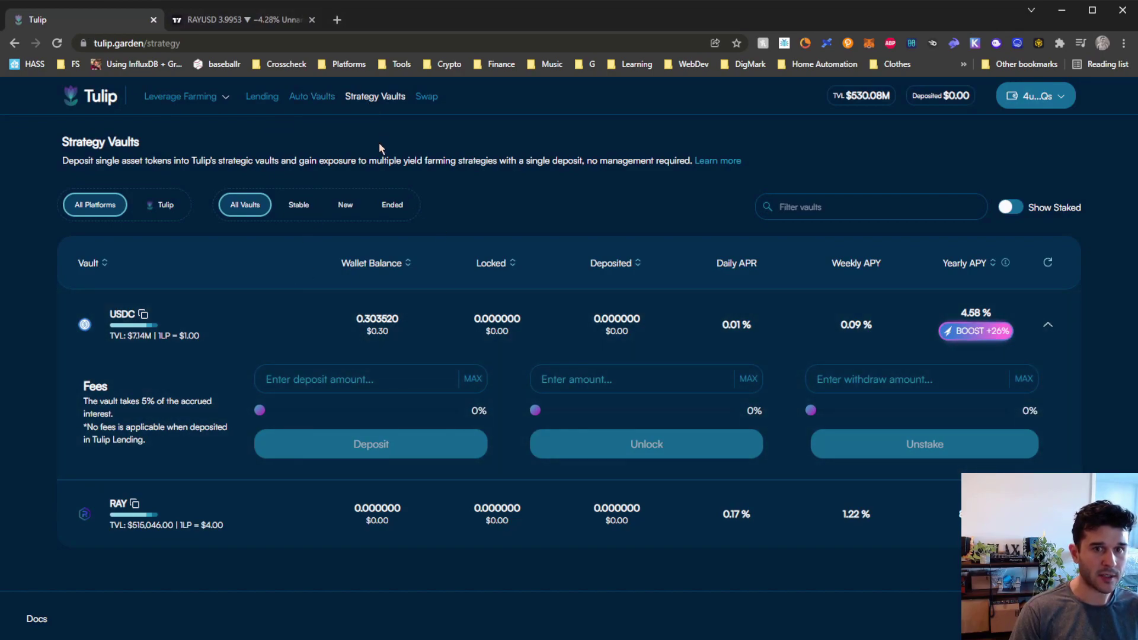
- Go back to the Auto Vaults list and scroll down toward the RAY-SRM LP row
click(312, 97)
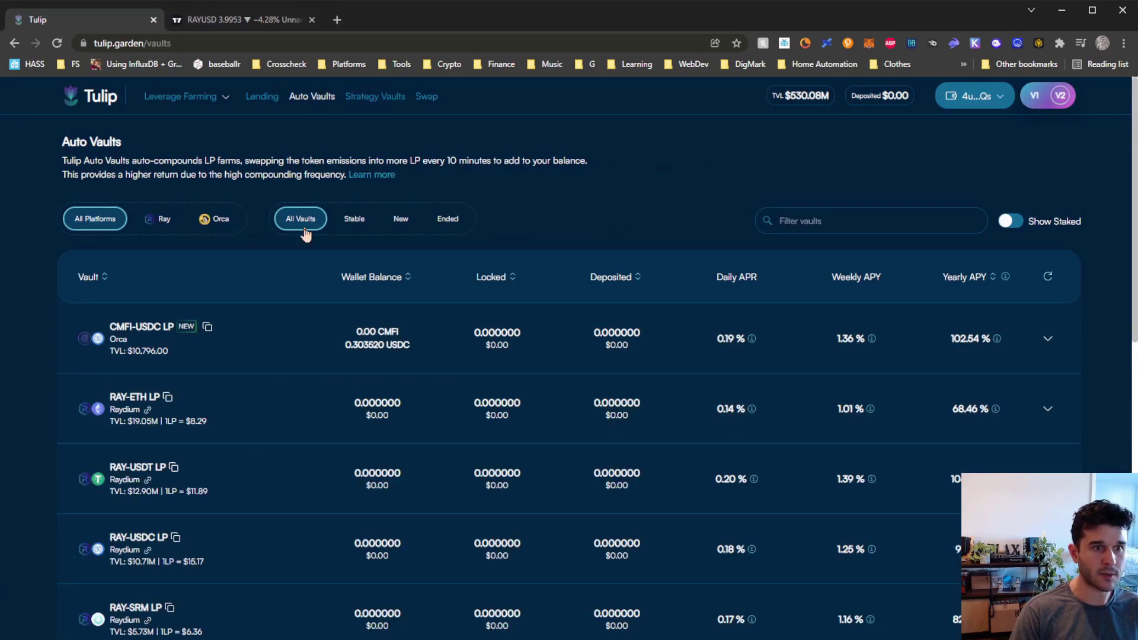
scroll(305, 234, down, 1)
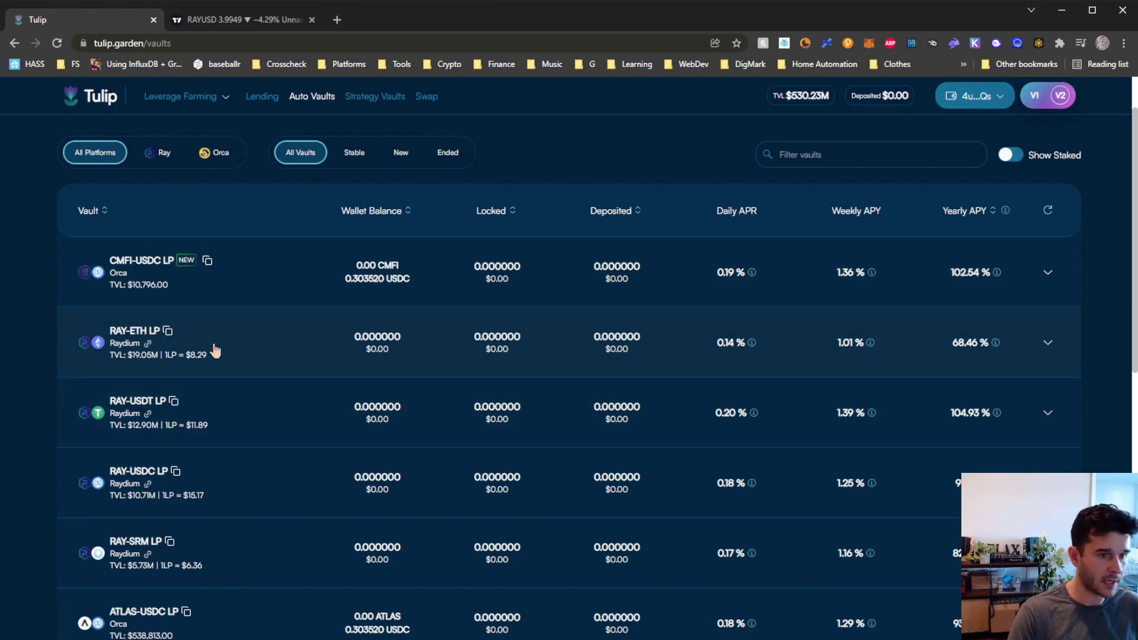
scroll(216, 351, down, 1)
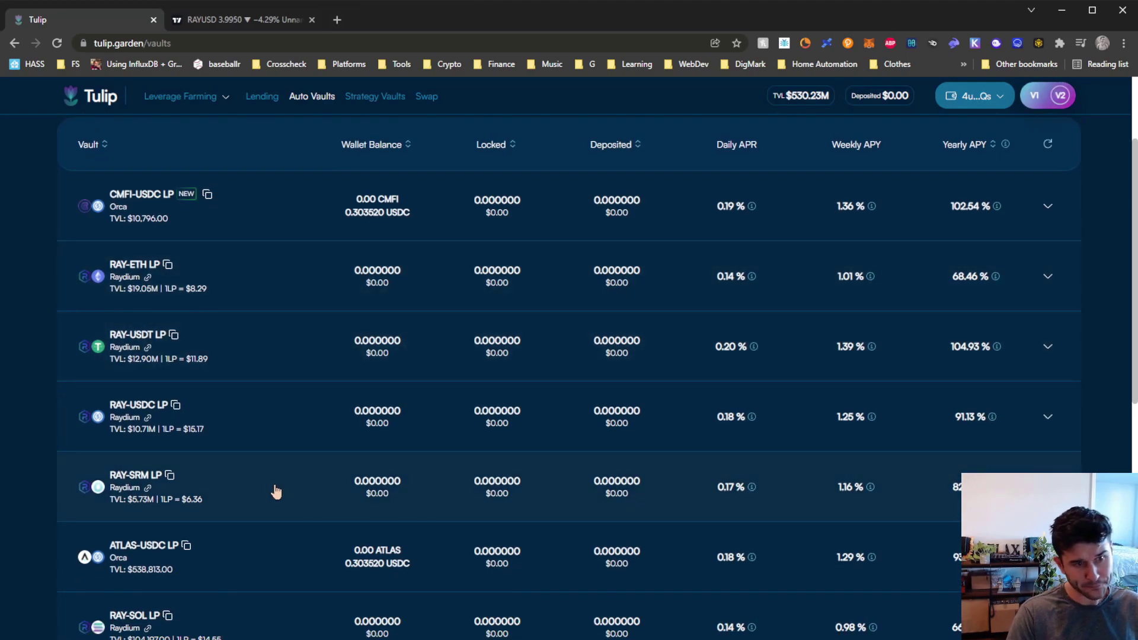
- Open the RAY-SRM pool on Raydium in a new tab, then switch back to Tulip
click(148, 490)
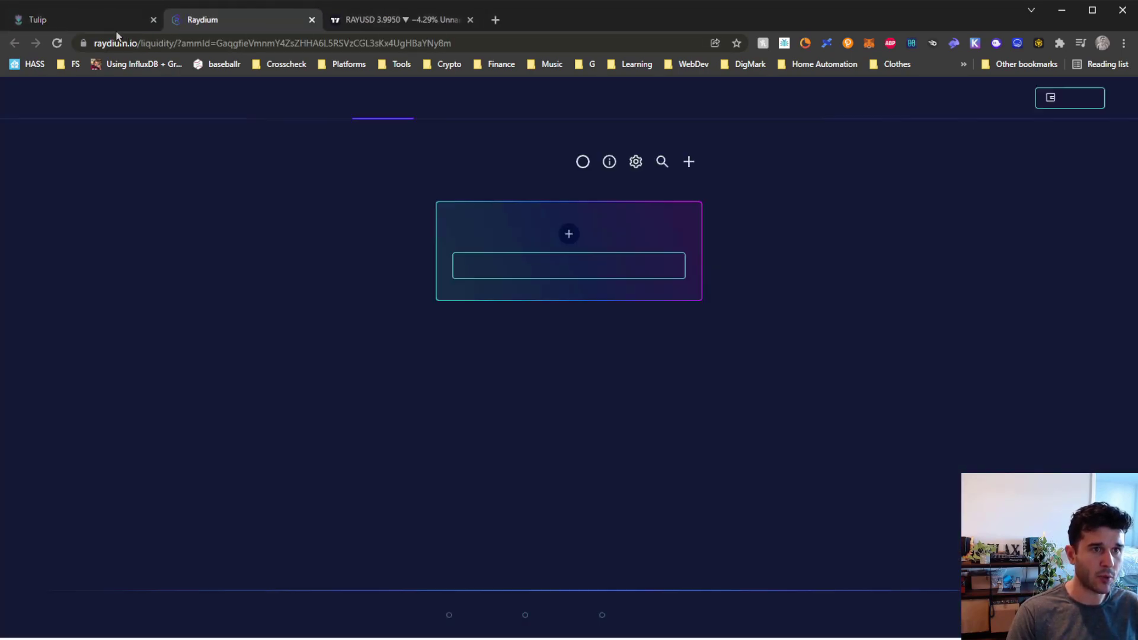
click(113, 21)
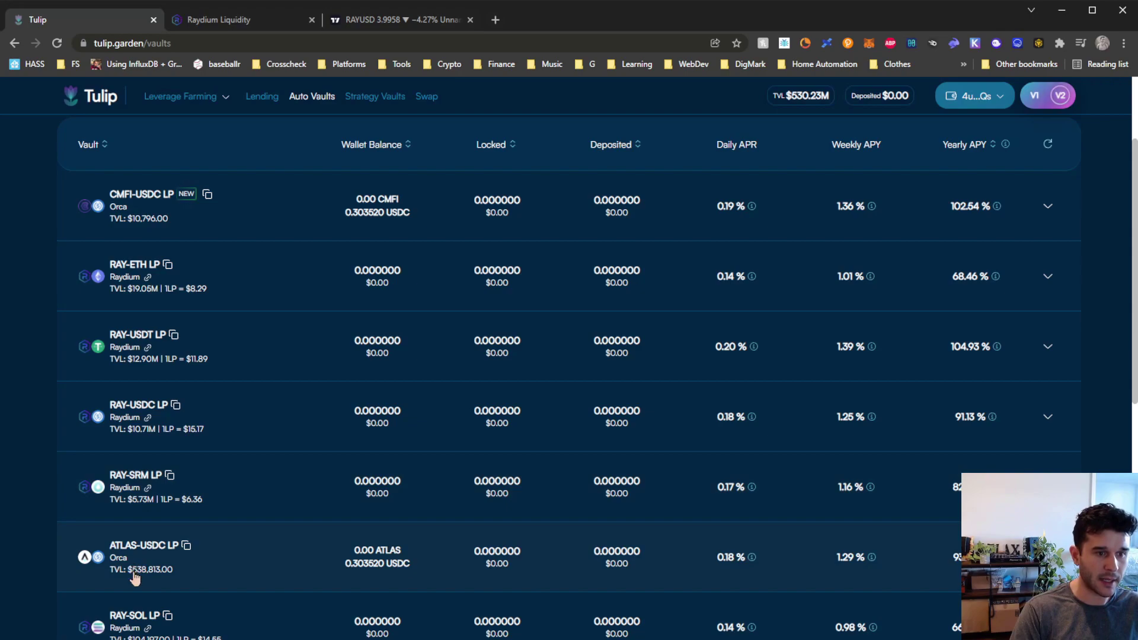
scroll(135, 578, down, 2)
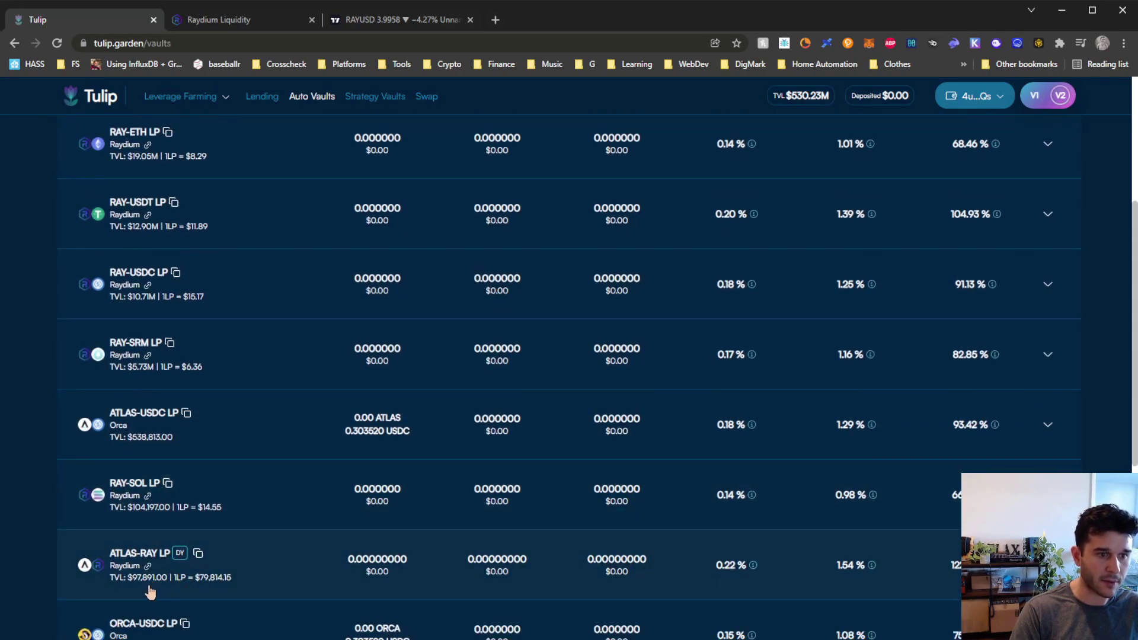
scroll(150, 591, down, 1)
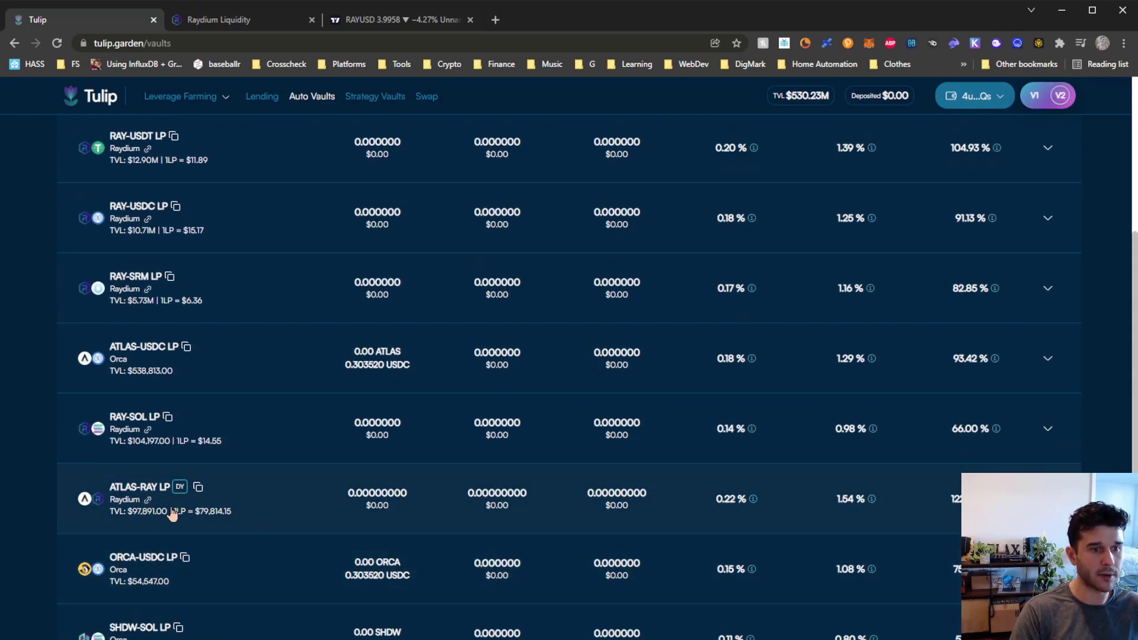
scroll(172, 515, up, 1)
scroll(190, 437, up, 2)
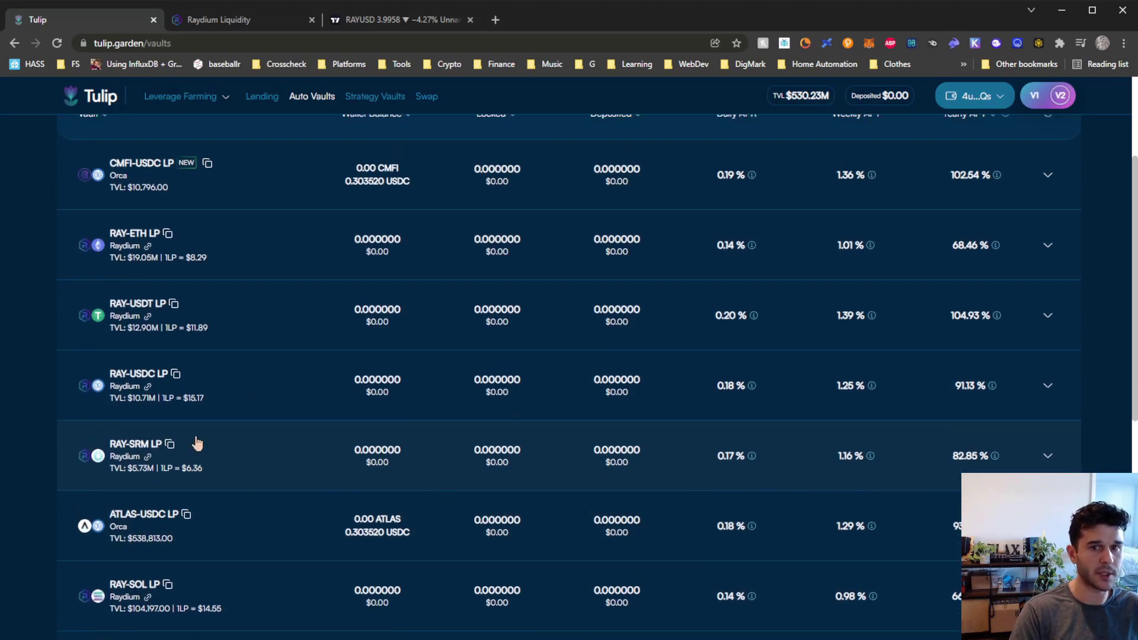
scroll(198, 444, up, 2)
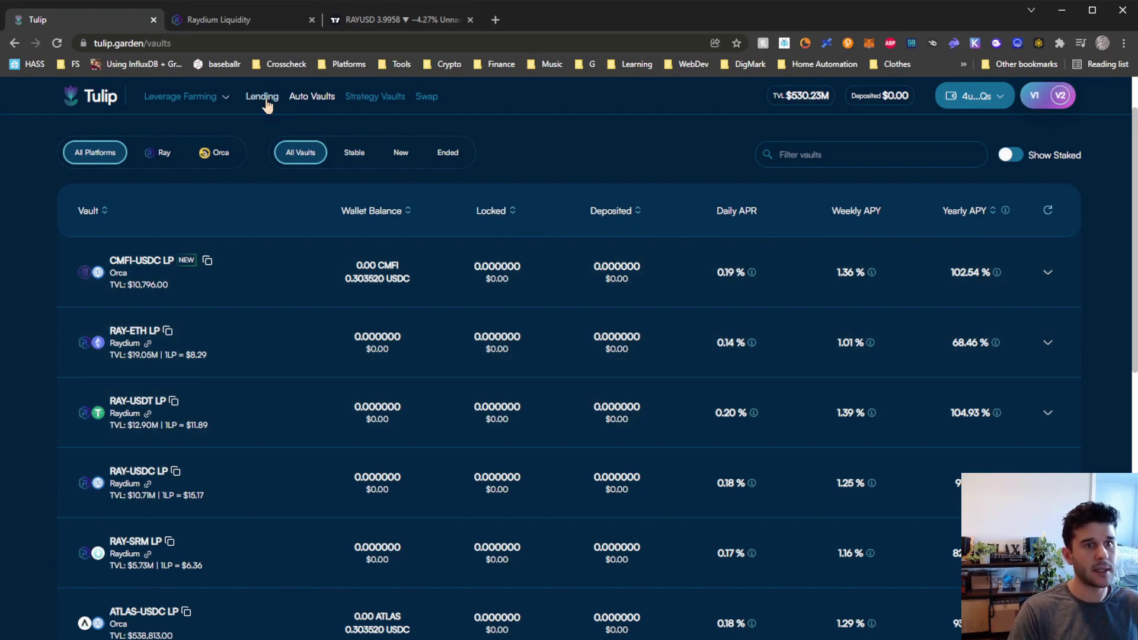
- Open the Lending reserves page, briefly opening and closing the Leverage Farming menu
click(263, 99)
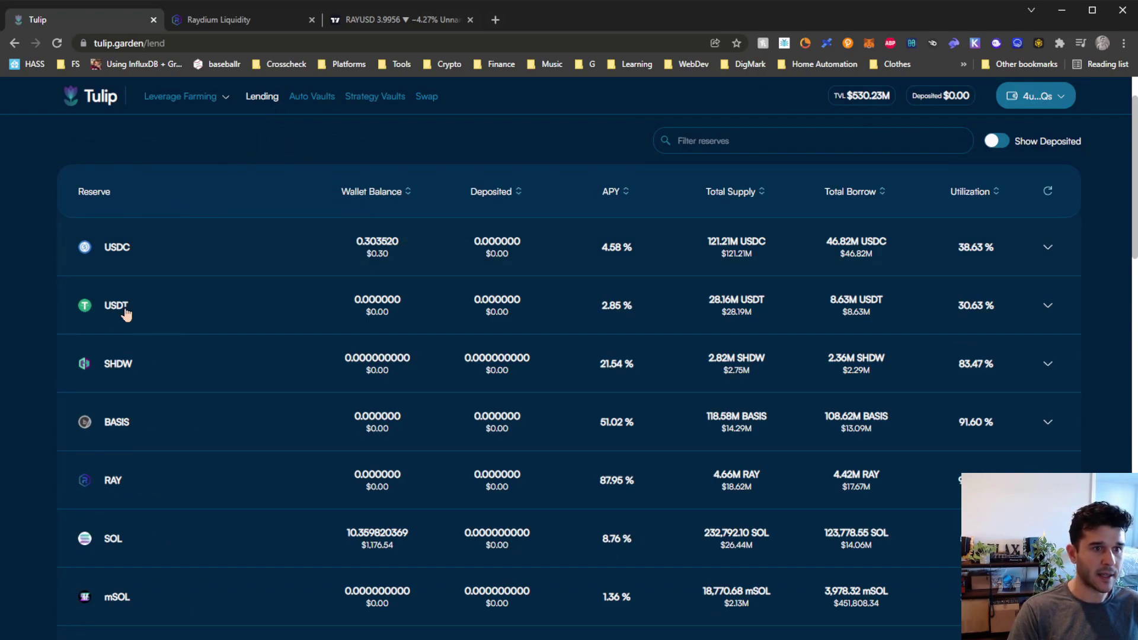
click(213, 98)
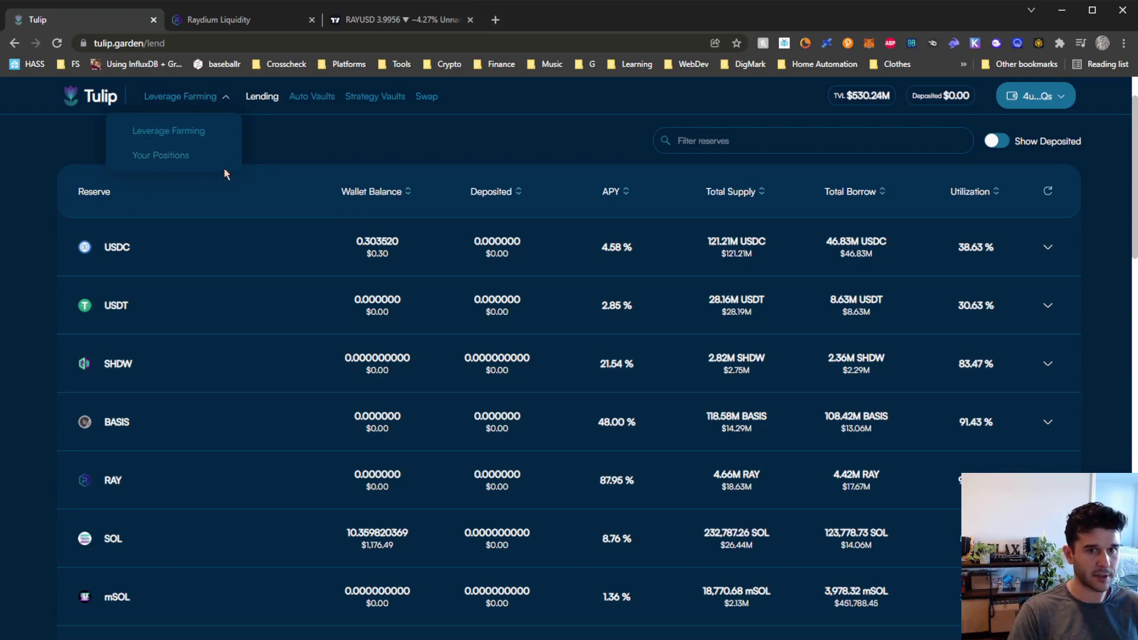
click(332, 149)
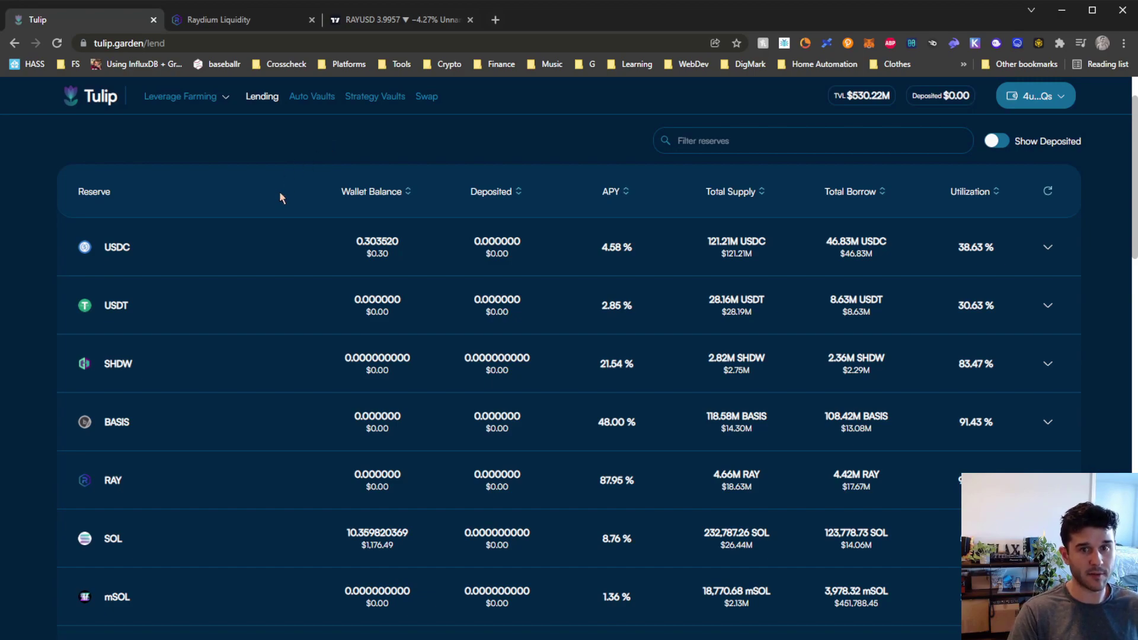
- Sort reserves by APY, highest first (CAVE at 348.16%), and open the Leverage Farming dropdown
click(616, 200)
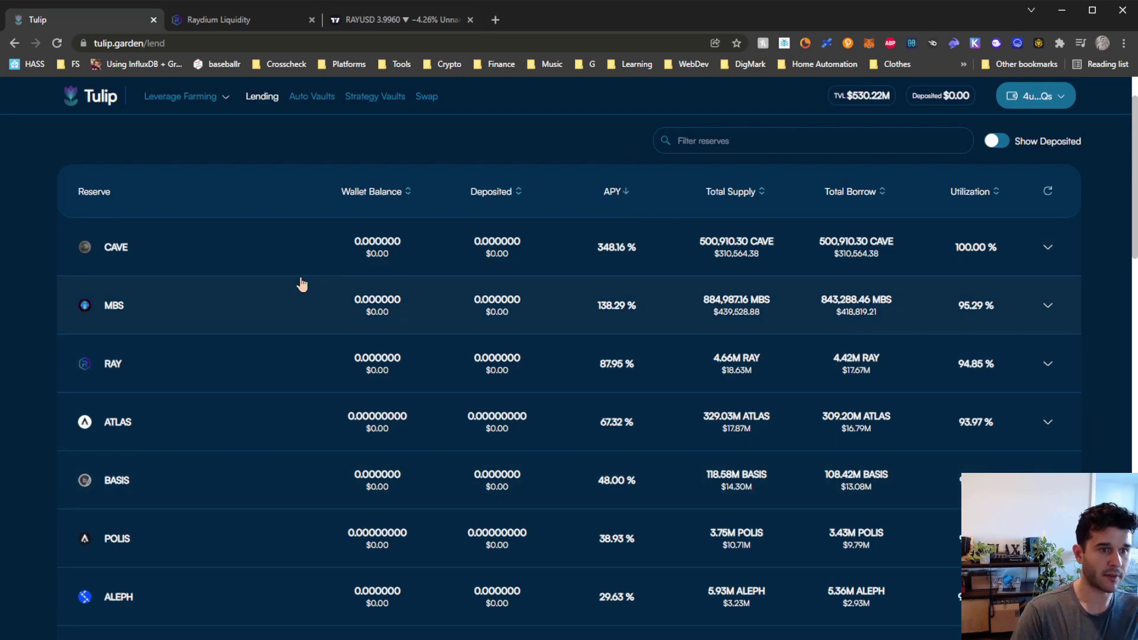
scroll(508, 206, down, 3)
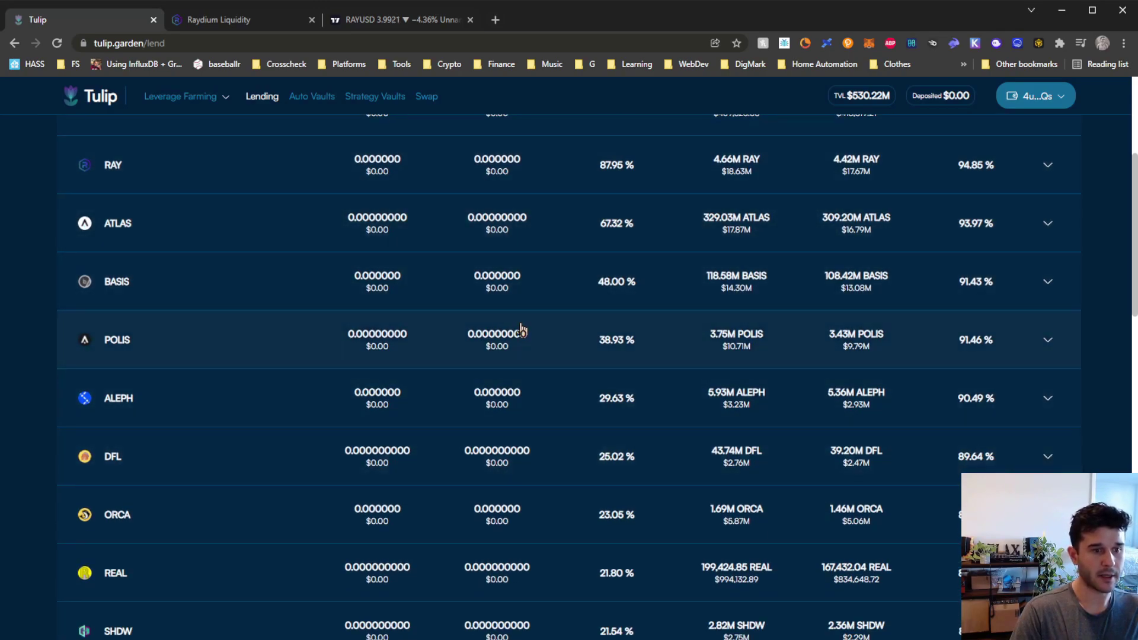
scroll(521, 330, up, 3)
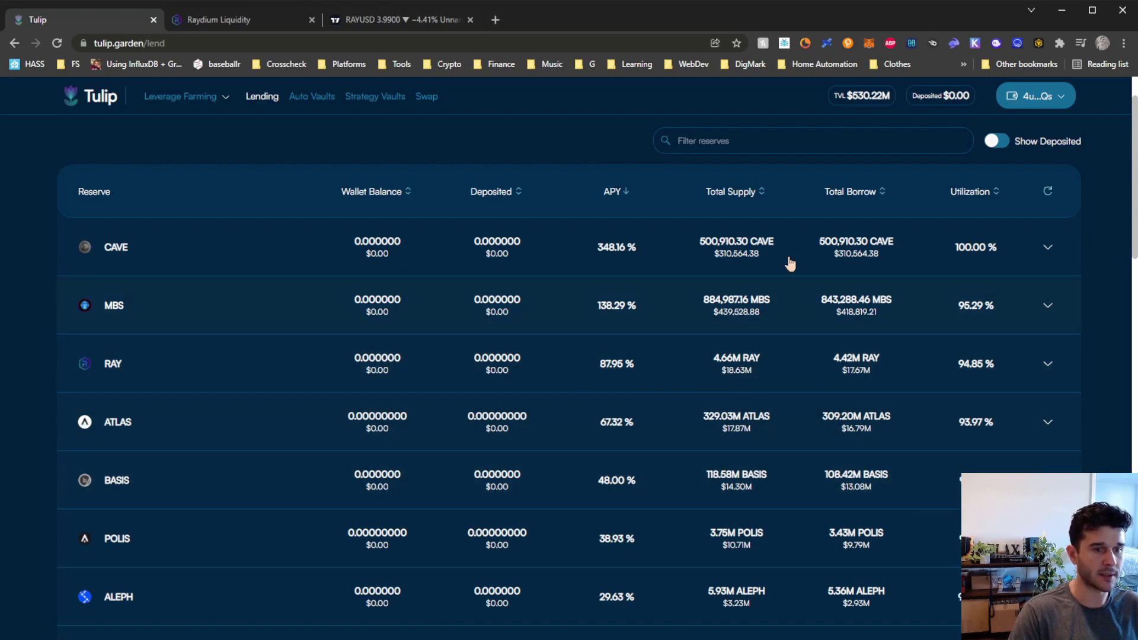
scroll(728, 254, down, 1)
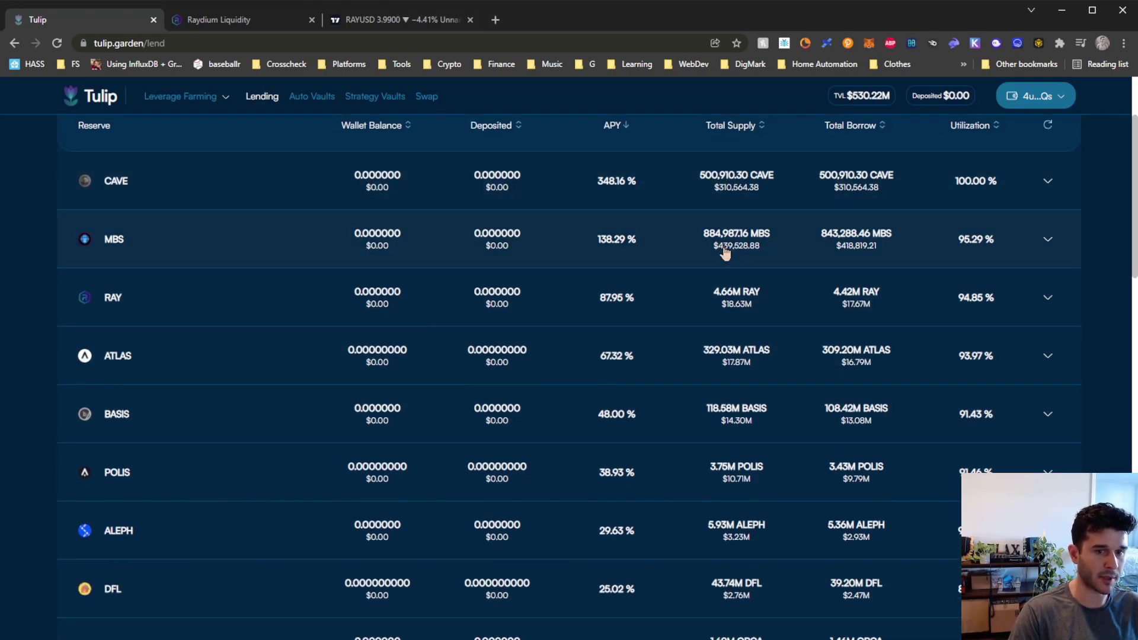
scroll(728, 254, up, 2)
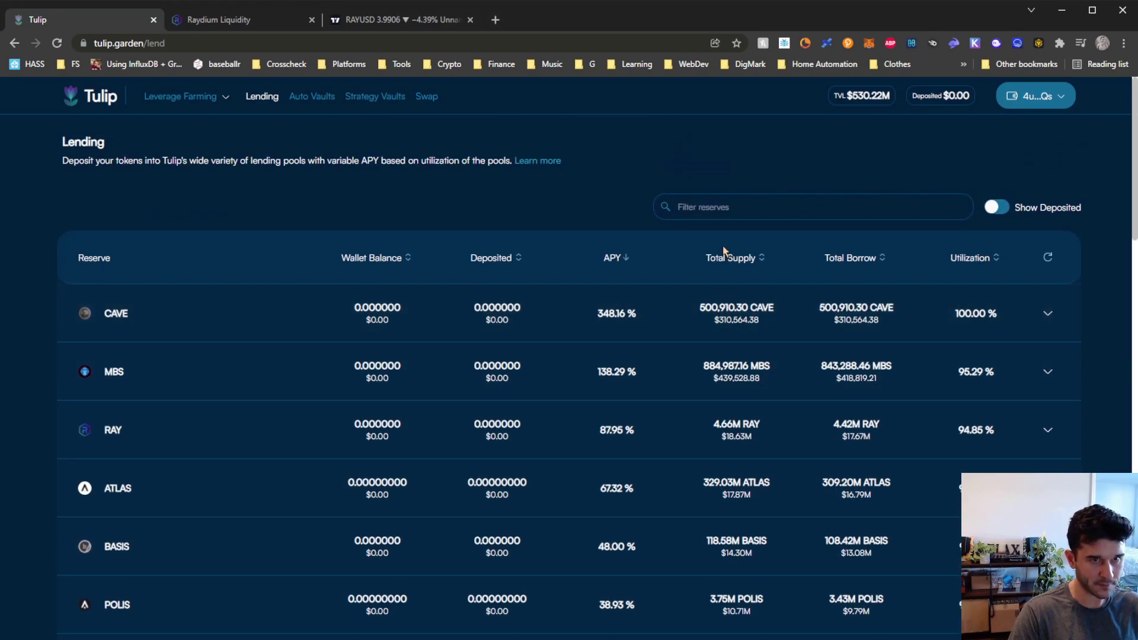
click(178, 97)
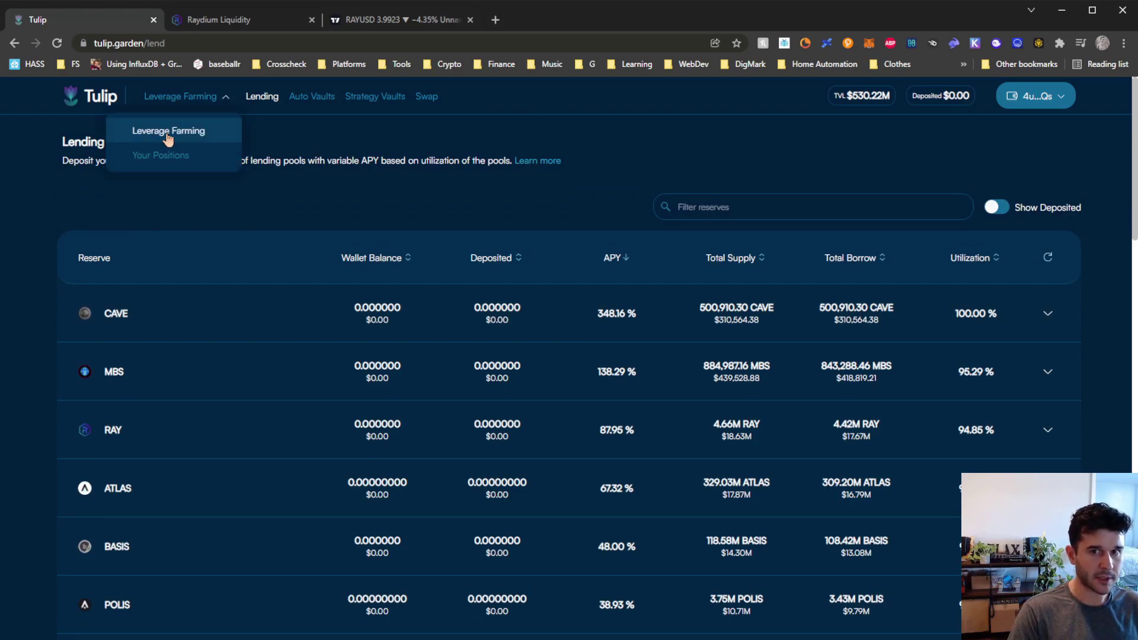
- Open the Leveraged Yield Farming page and type 'ray' in the vault filter, then clear it
click(168, 131)
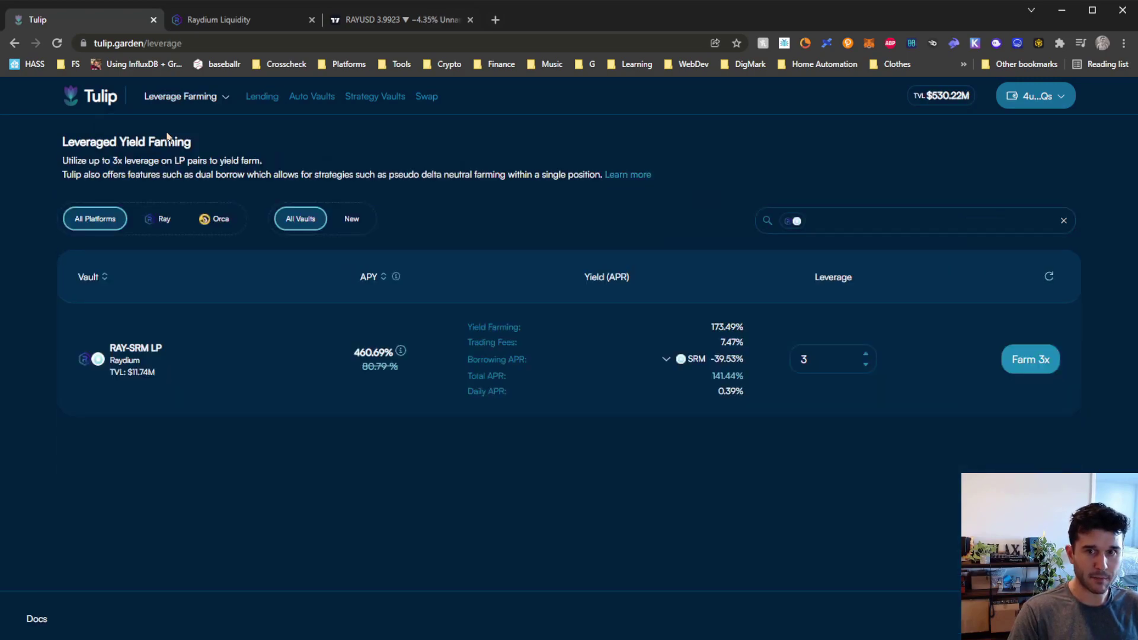
click(187, 101)
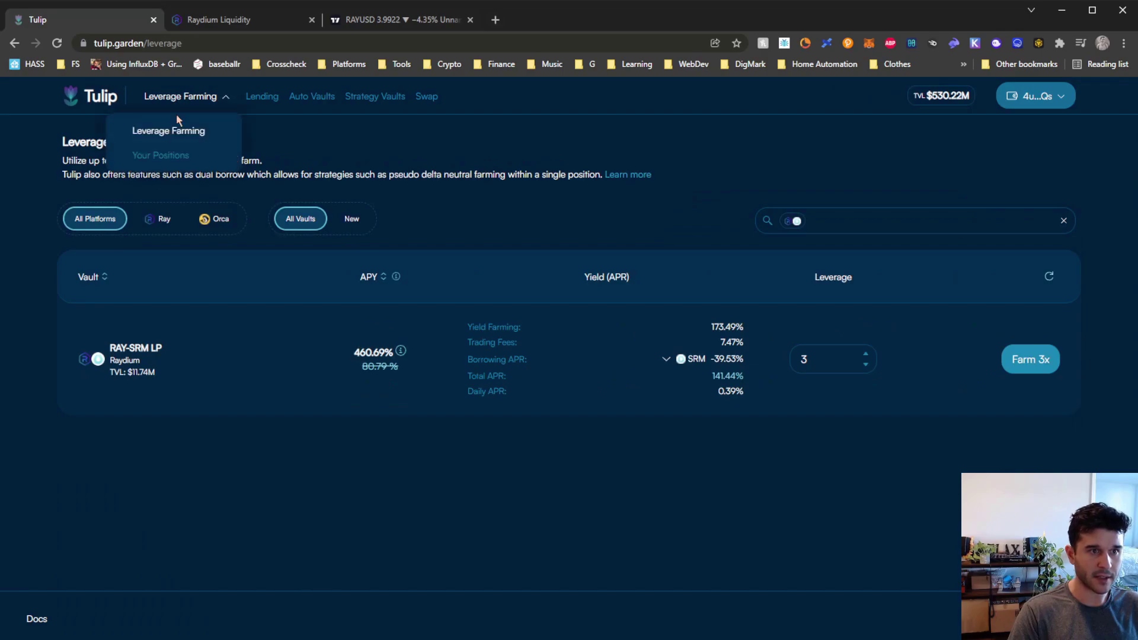
click(797, 224)
text(ray)
key(BackSpace)
key(BackSpace)
key(BackSpace)
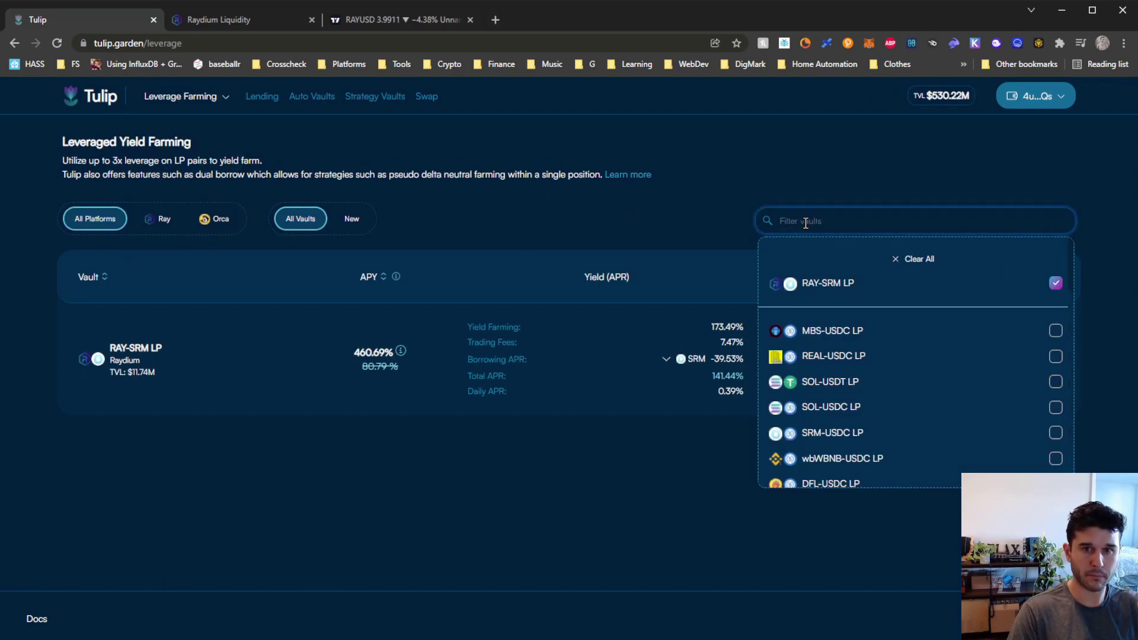
click(796, 174)
- Uncheck RAY-SRM LP in the vault filter so all vaults, like stSOL-USDC LP, are listed
click(808, 219)
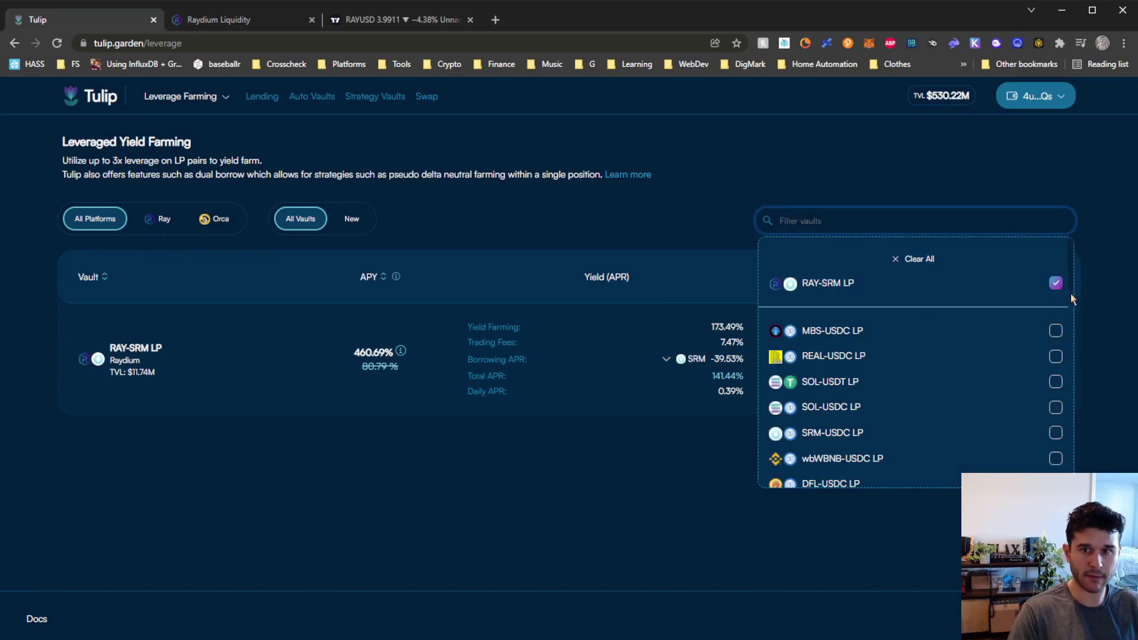
click(1056, 283)
click(743, 160)
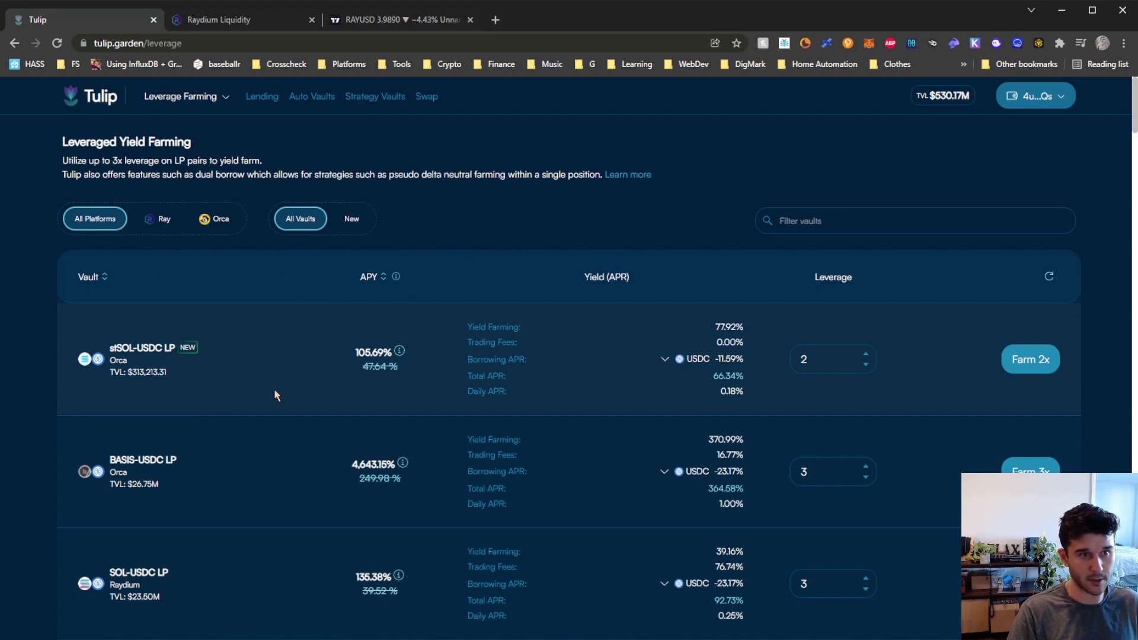
click(811, 220)
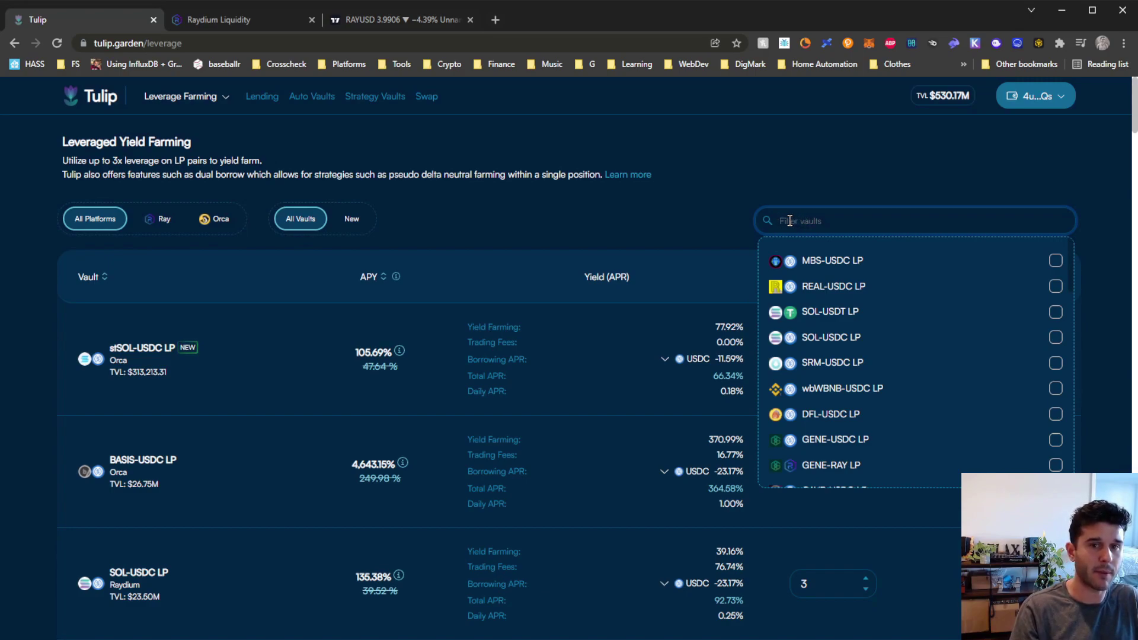
click(733, 229)
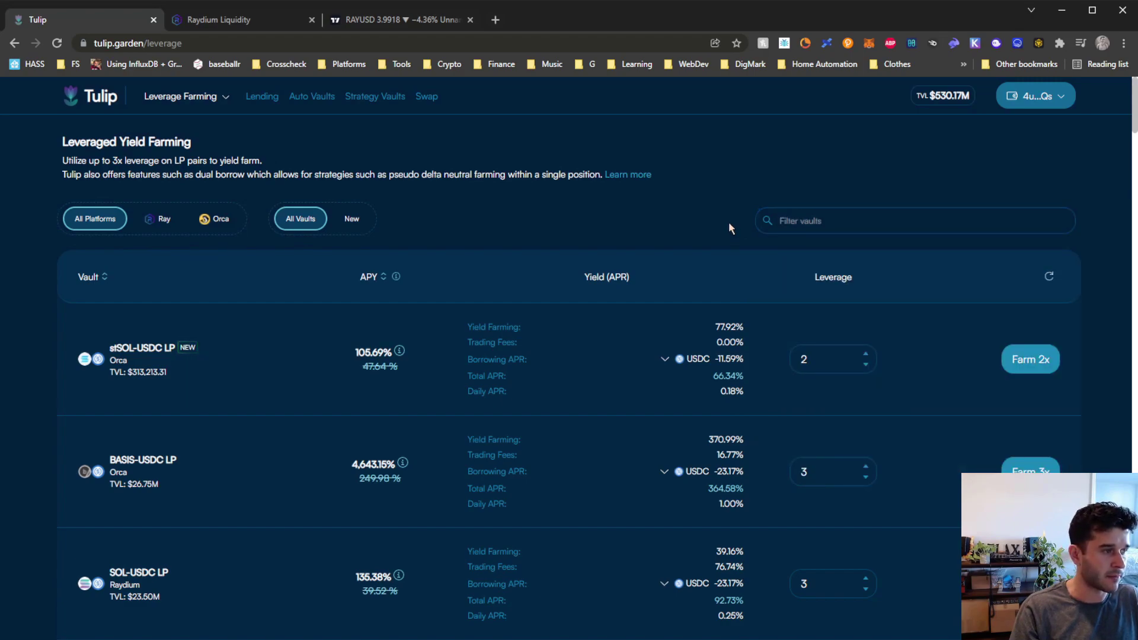
click(806, 220)
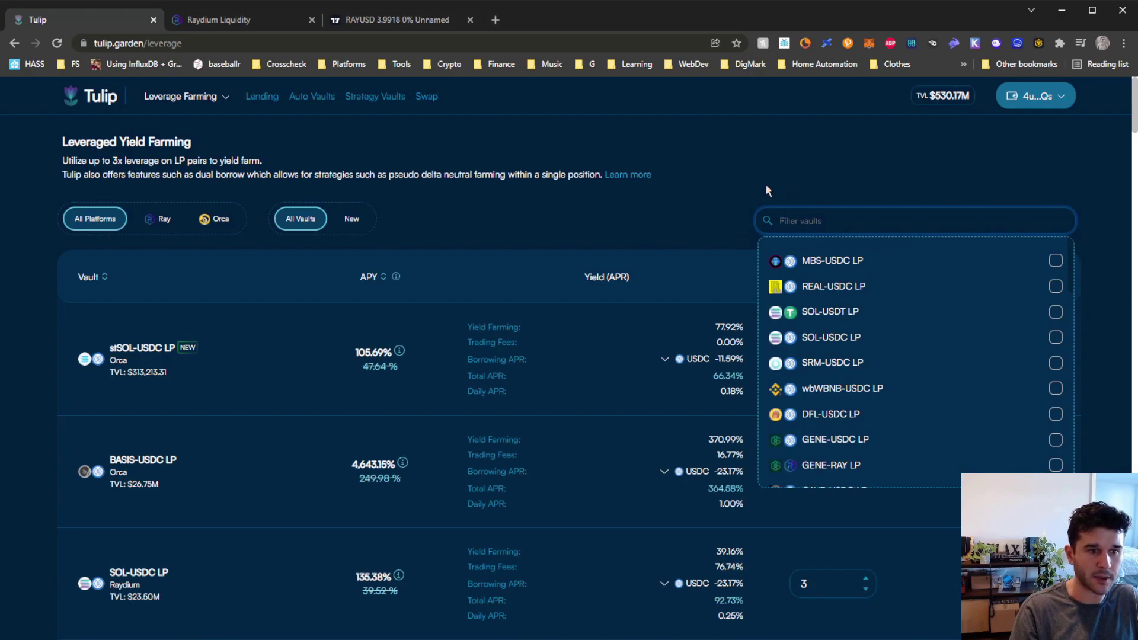
click(567, 215)
scroll(573, 217, down, 5)
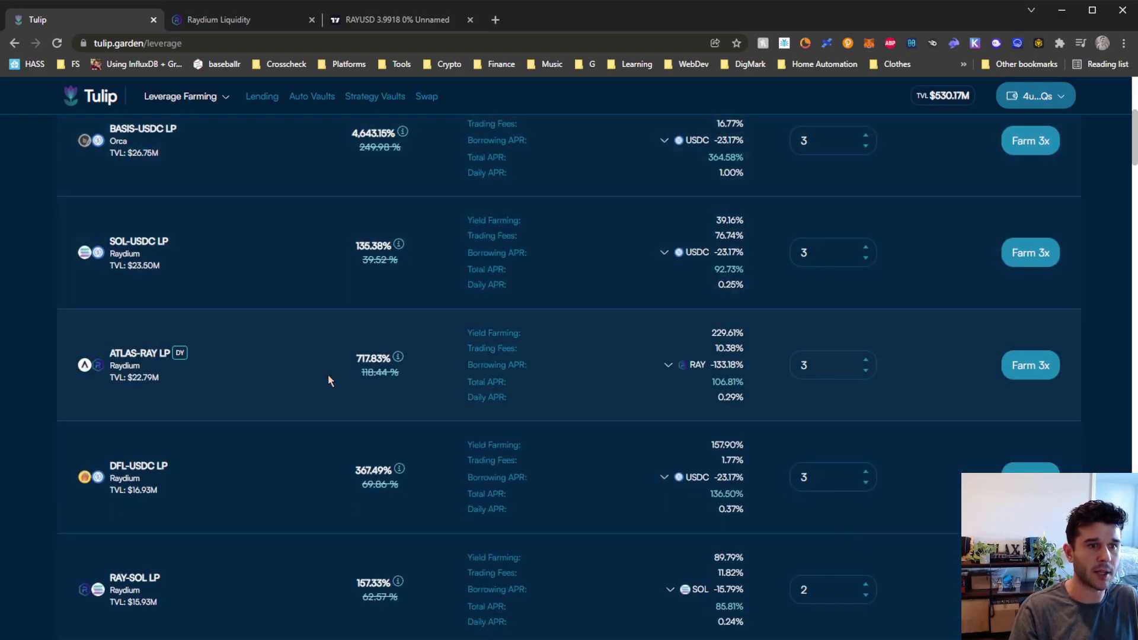
scroll(135, 237, up, 1)
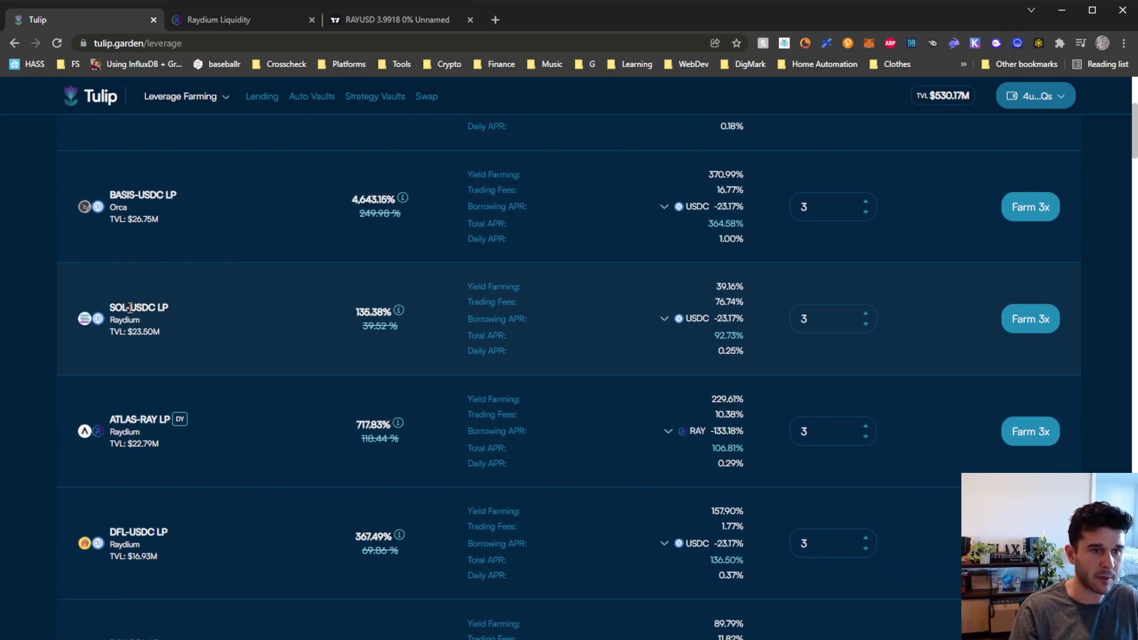
drag(131, 307, 154, 307)
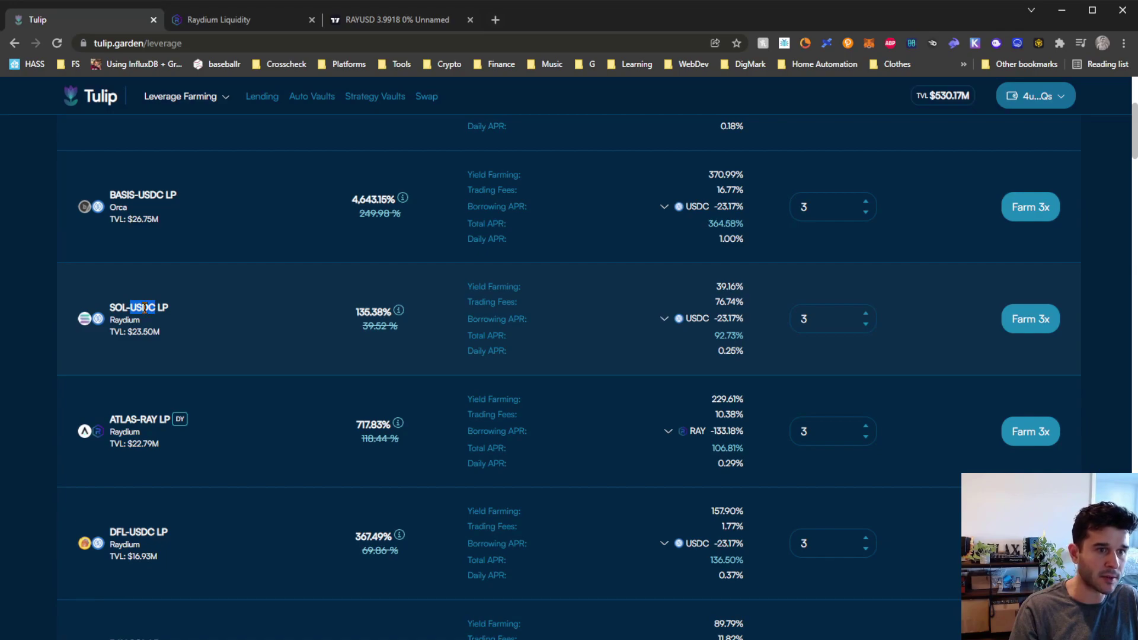
click(144, 307)
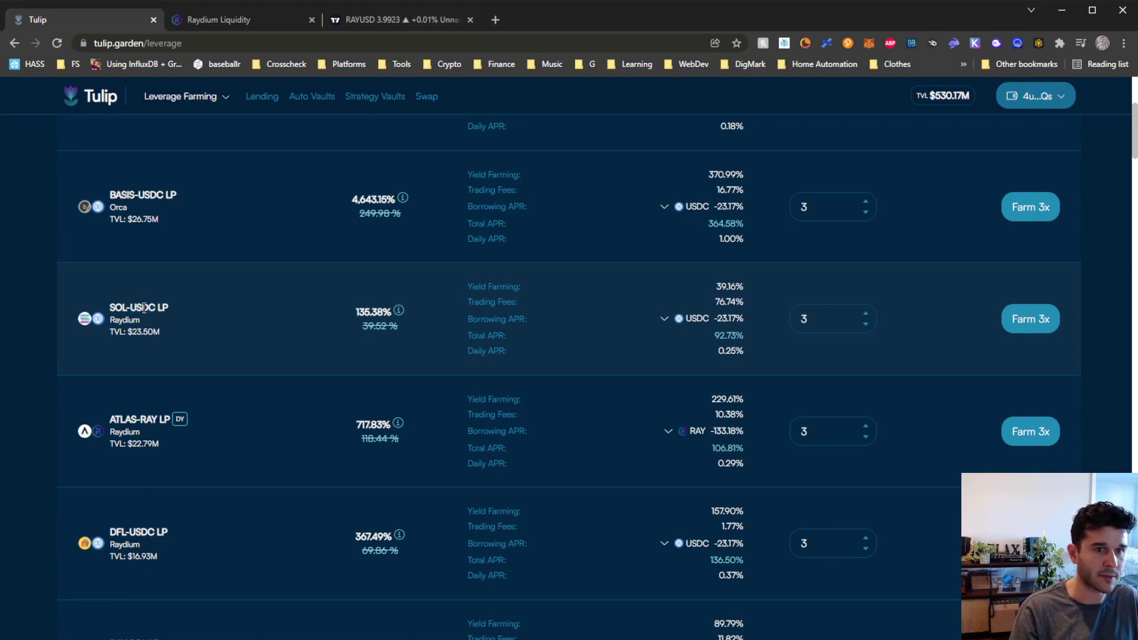
double_click(144, 308)
click(144, 308)
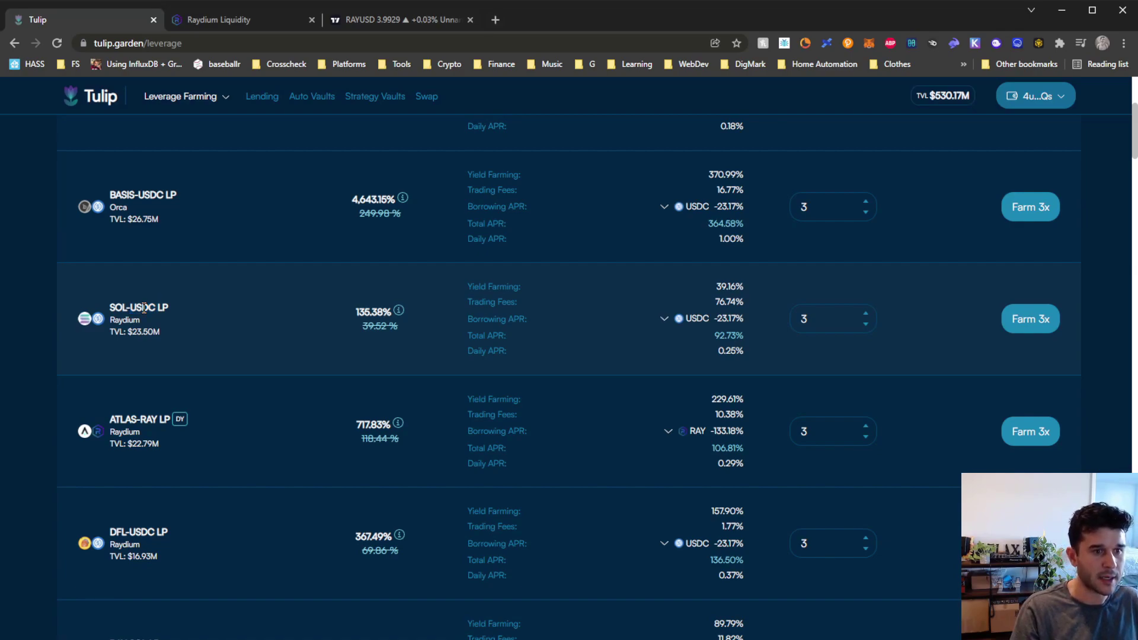
scroll(148, 302, down, 1)
scroll(157, 293, down, 3)
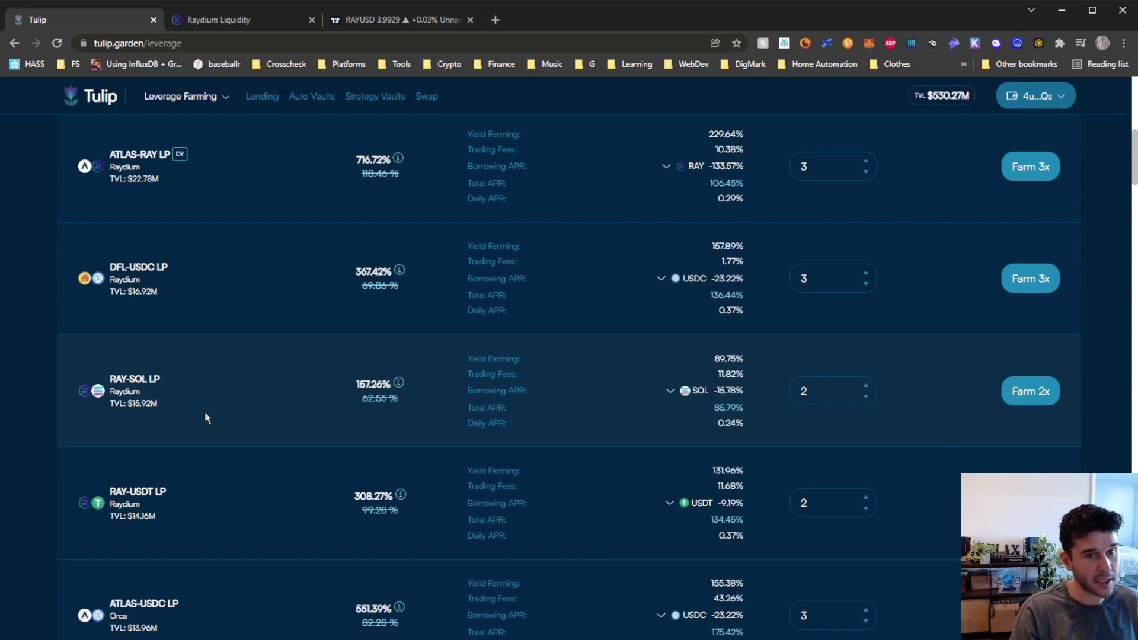
scroll(206, 415, up, 2)
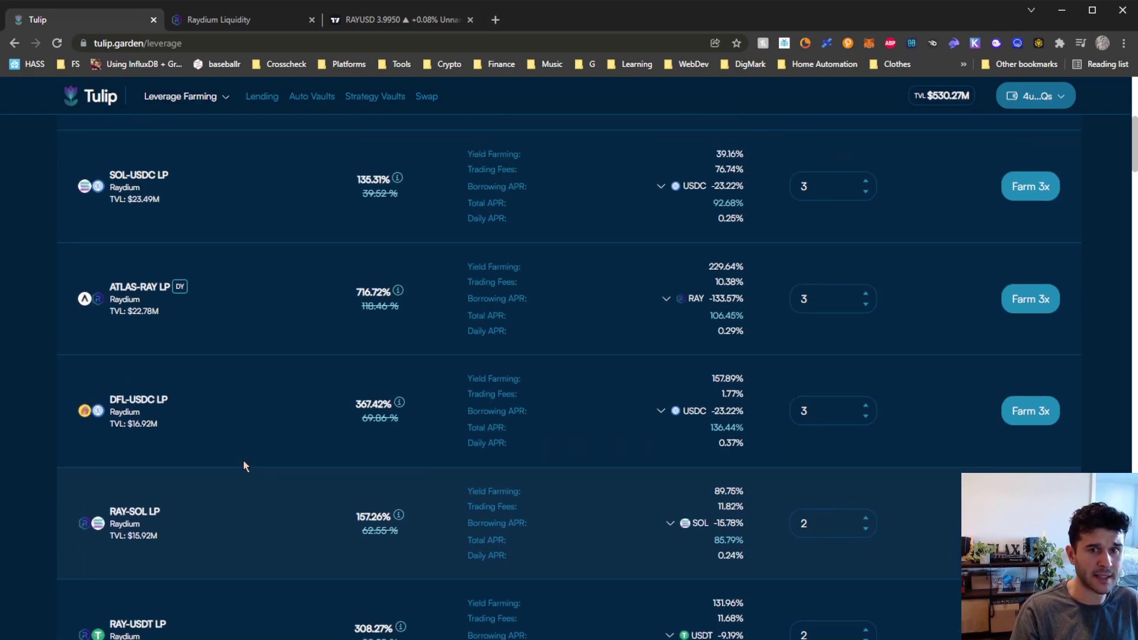
scroll(217, 468, up, 1)
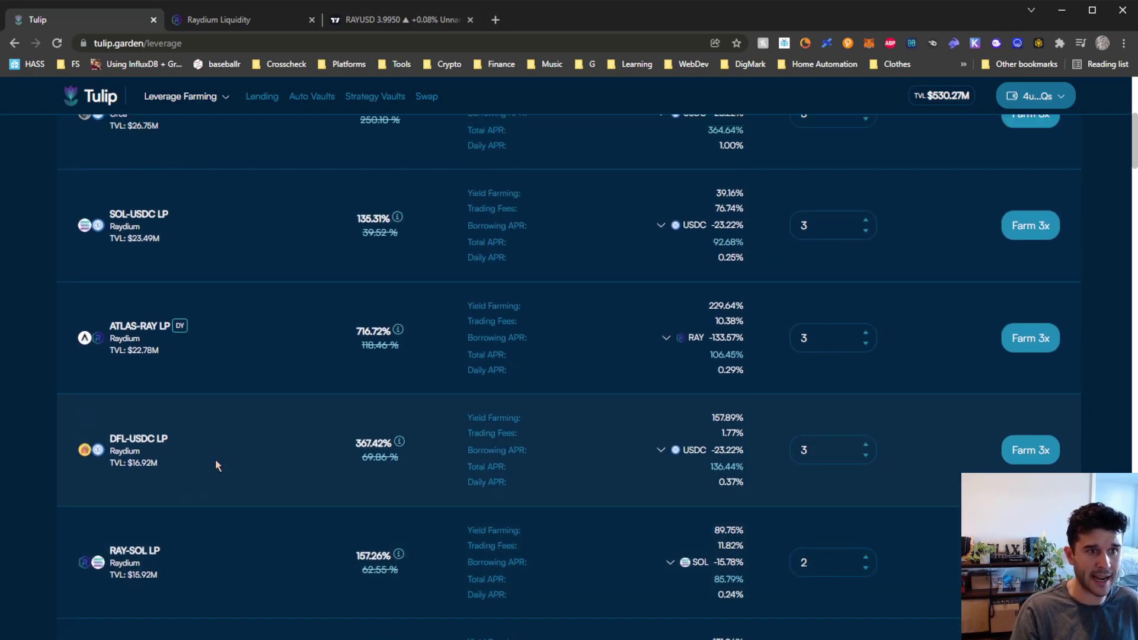
- Start a 3x SOL-USDC LP farm and drag the leverage down to 2x (83.94% total APY)
click(1030, 255)
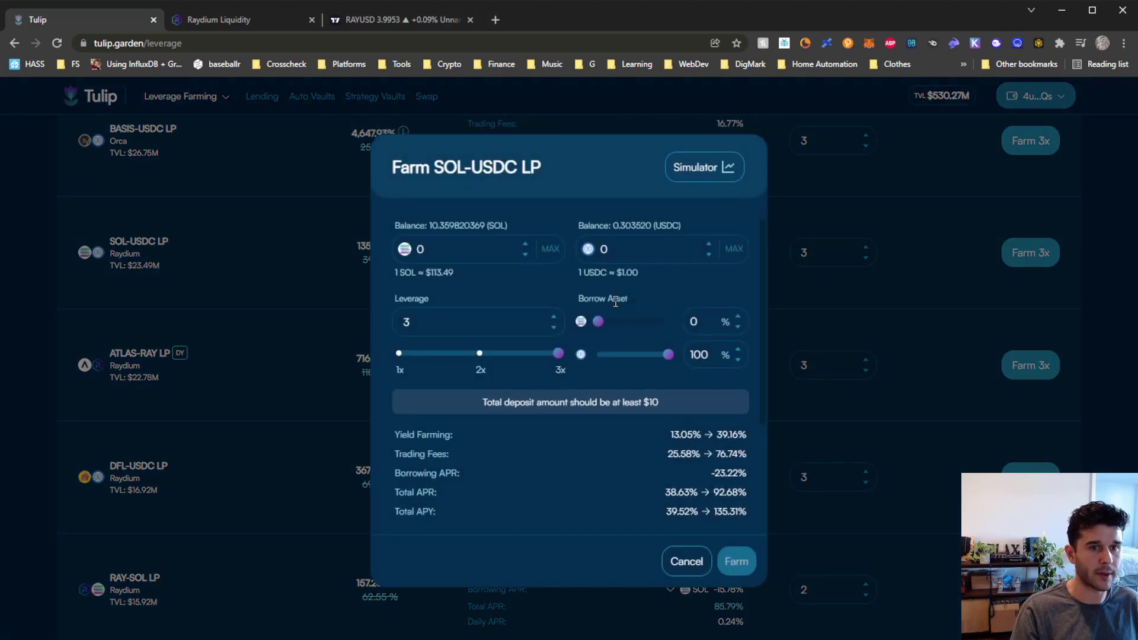
mouse_move(574, 353)
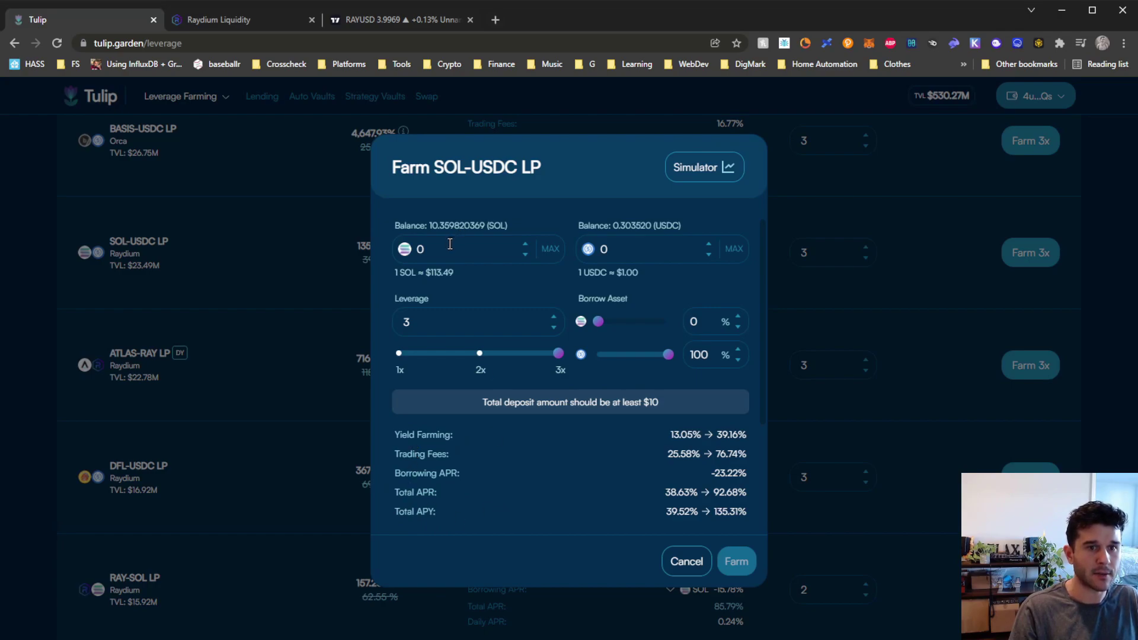
click(450, 243)
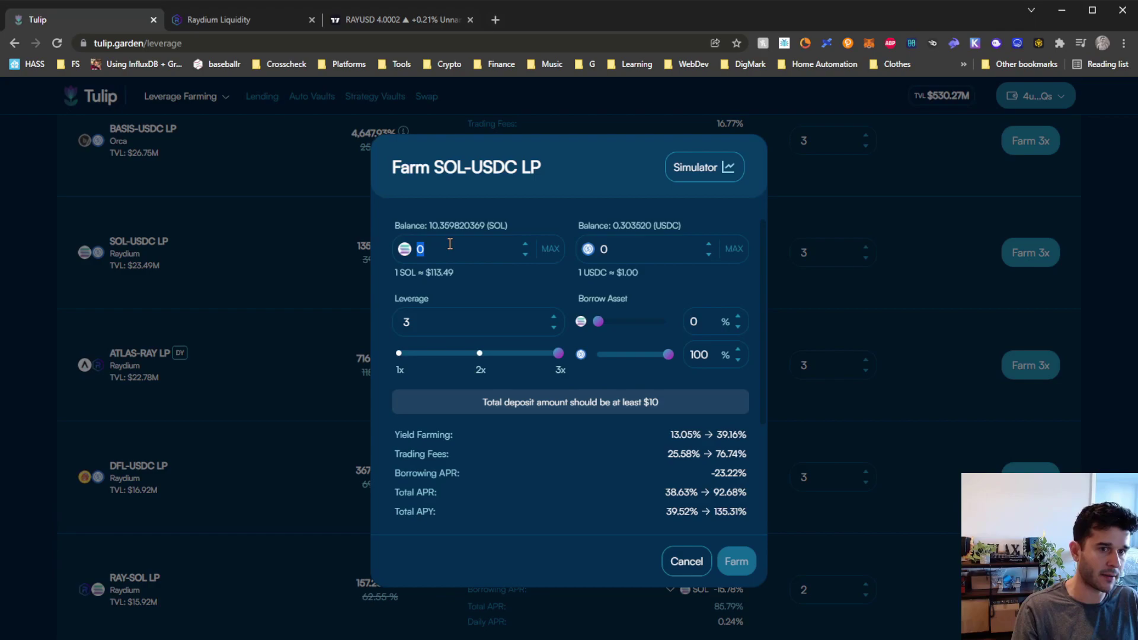
click(479, 354)
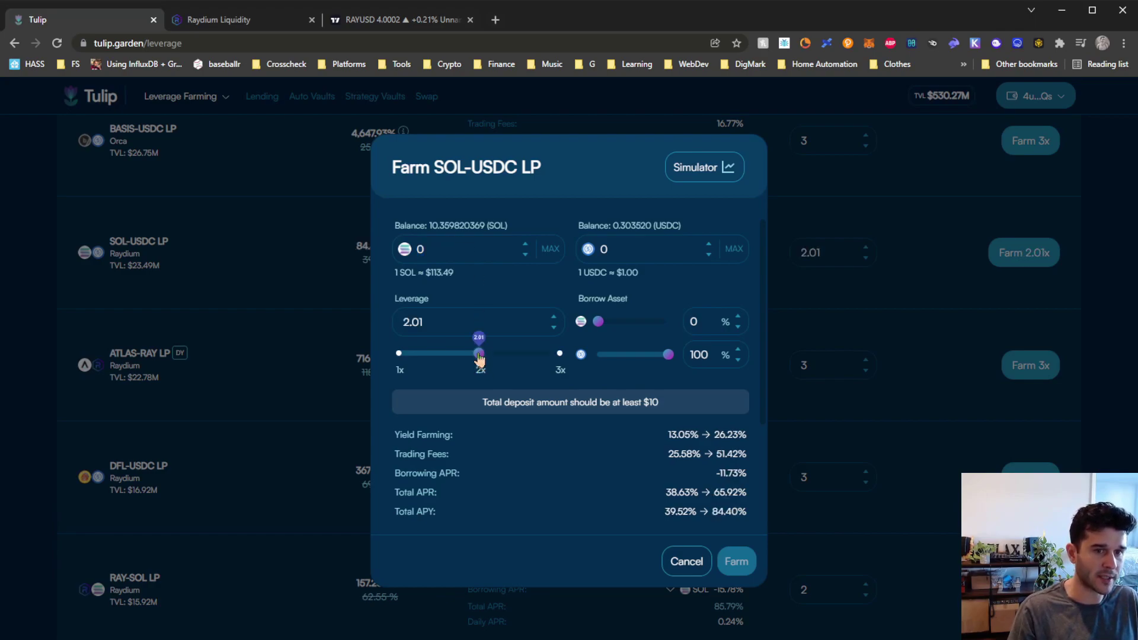
drag(479, 355, 478, 354)
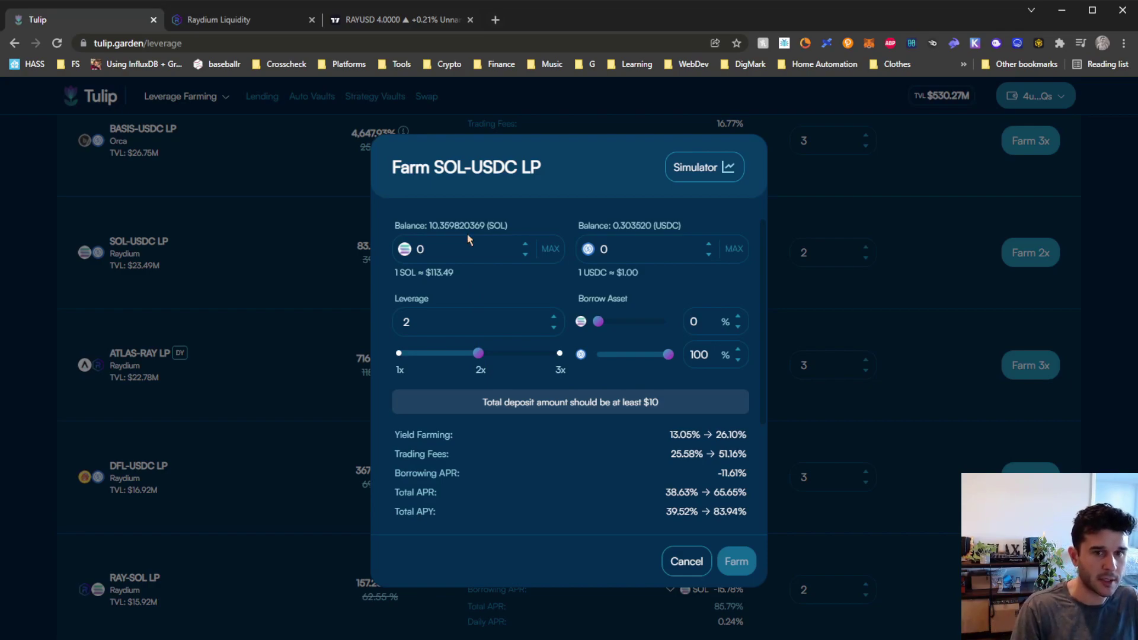
- Preview borrowing mostly SOL instead of USDC and highlight the Borrowing APR line
mouse_move(592, 327)
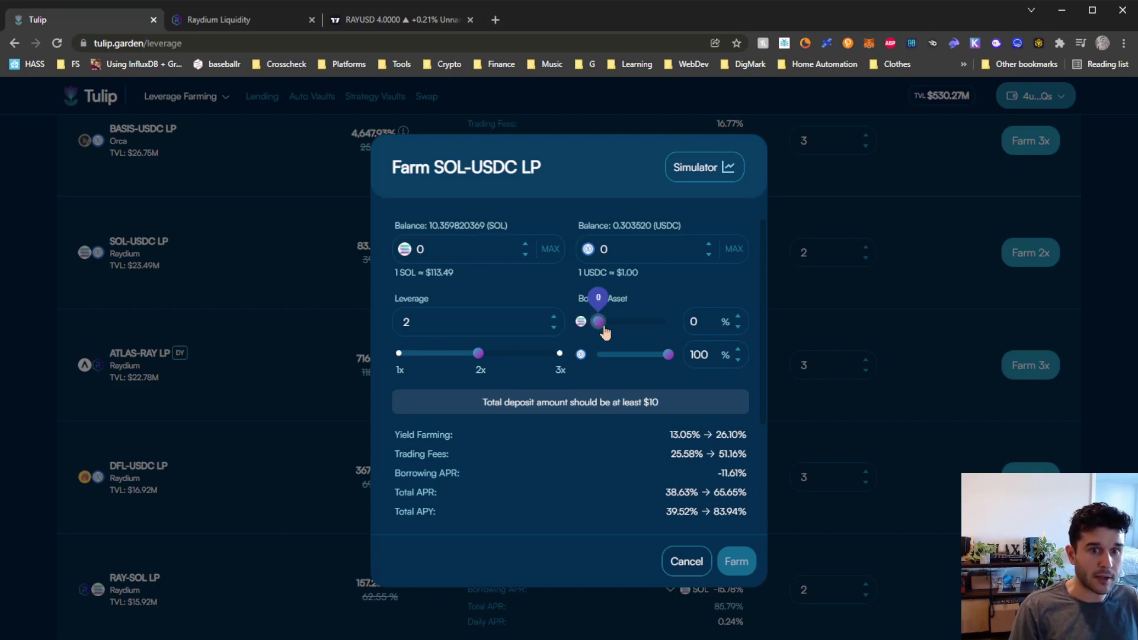
mouse_move(659, 368)
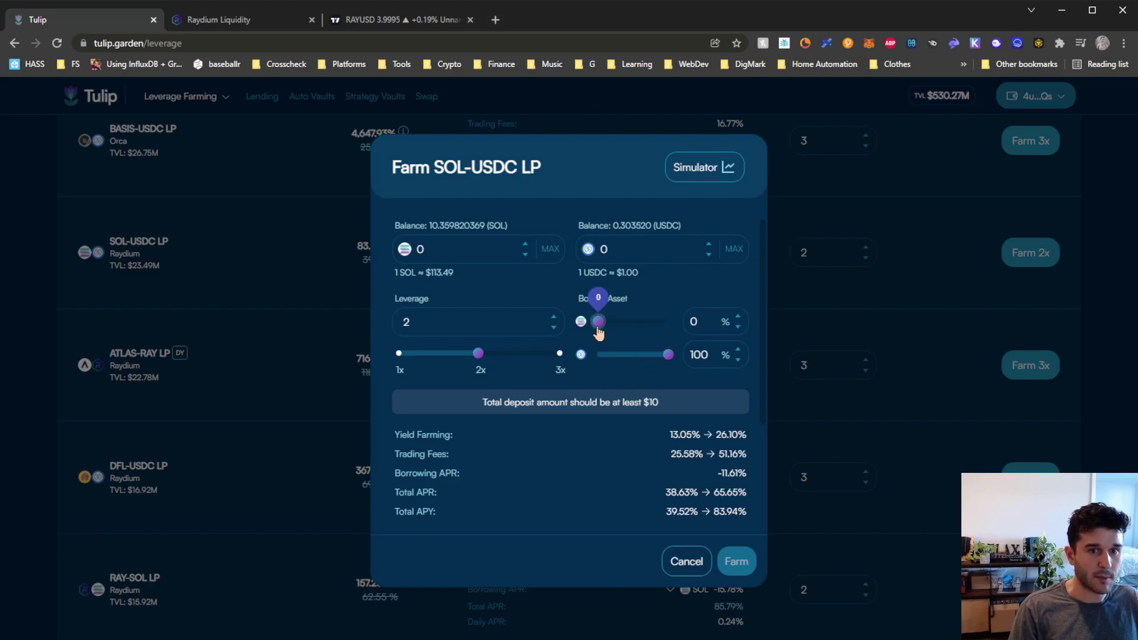
mouse_move(593, 328)
mouse_down()
mouse_move(653, 325)
mouse_move(594, 325)
mouse_up()
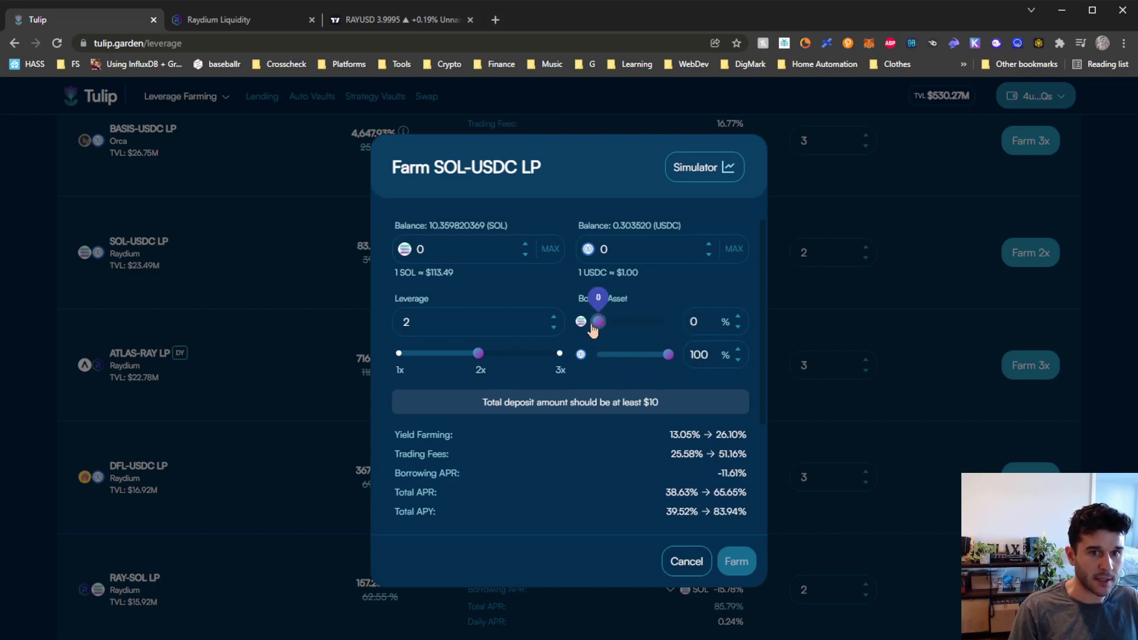
mouse_move(664, 359)
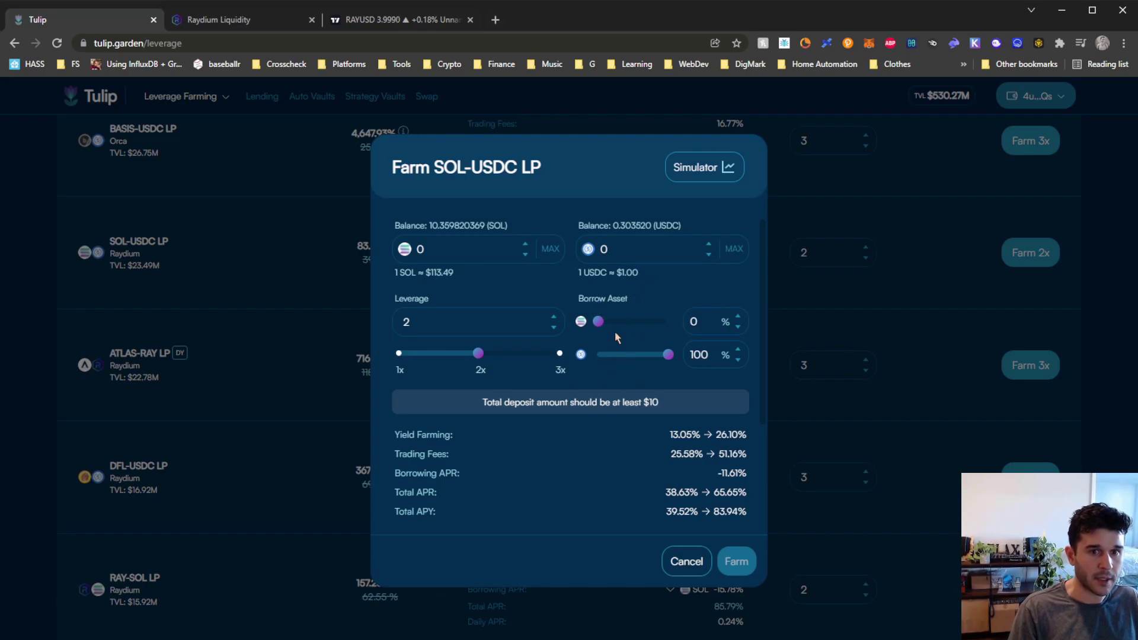
mouse_move(602, 325)
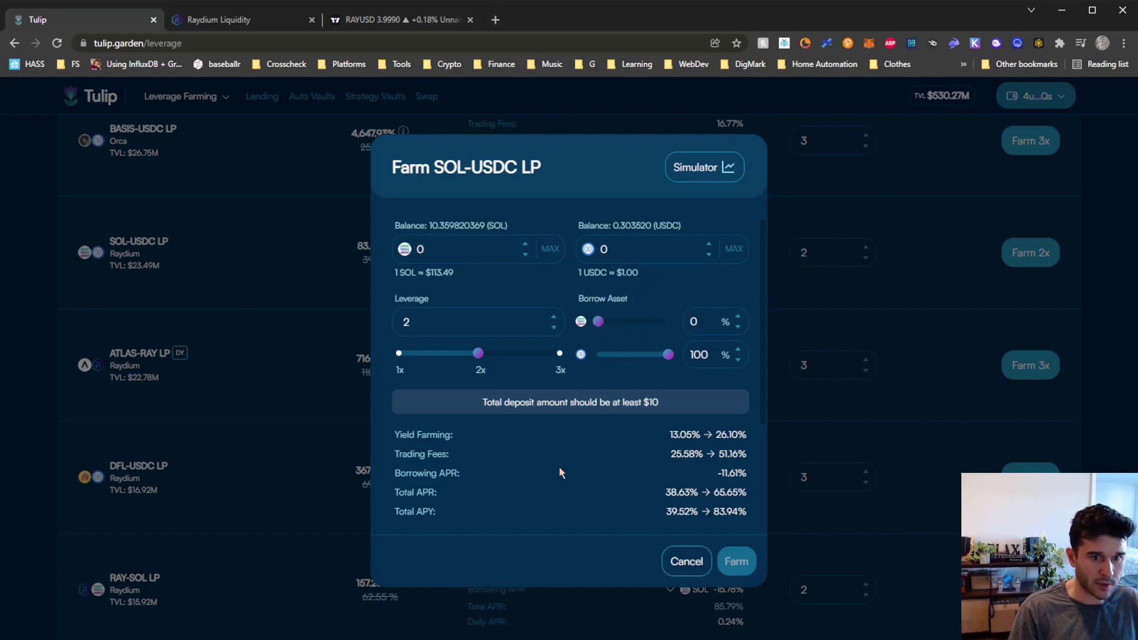
drag(402, 475, 474, 478)
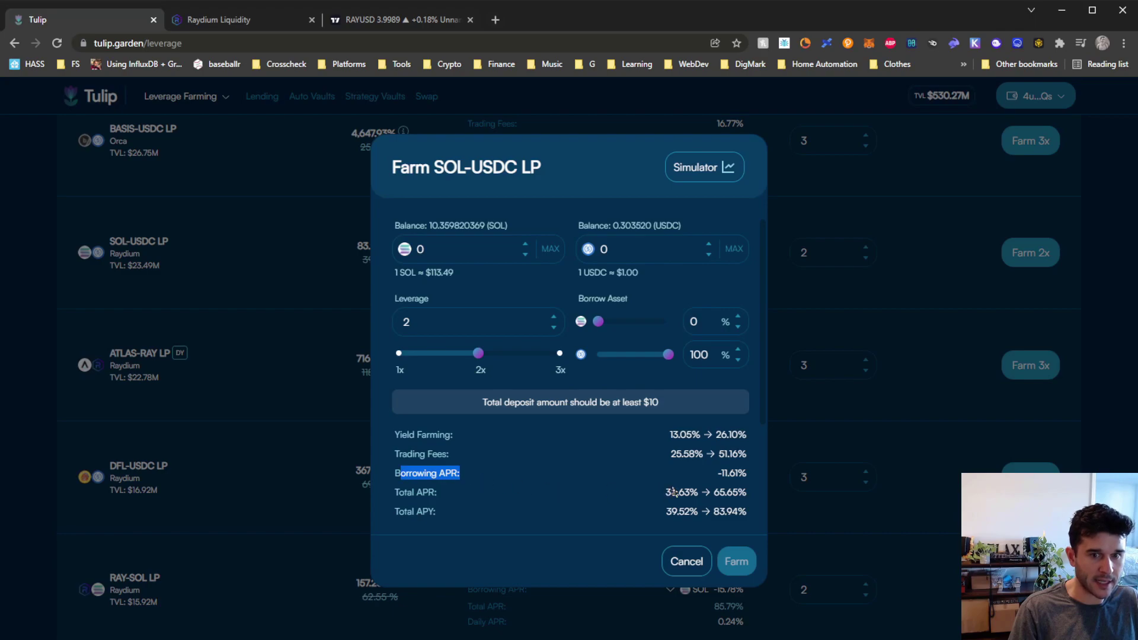
mouse_move(600, 327)
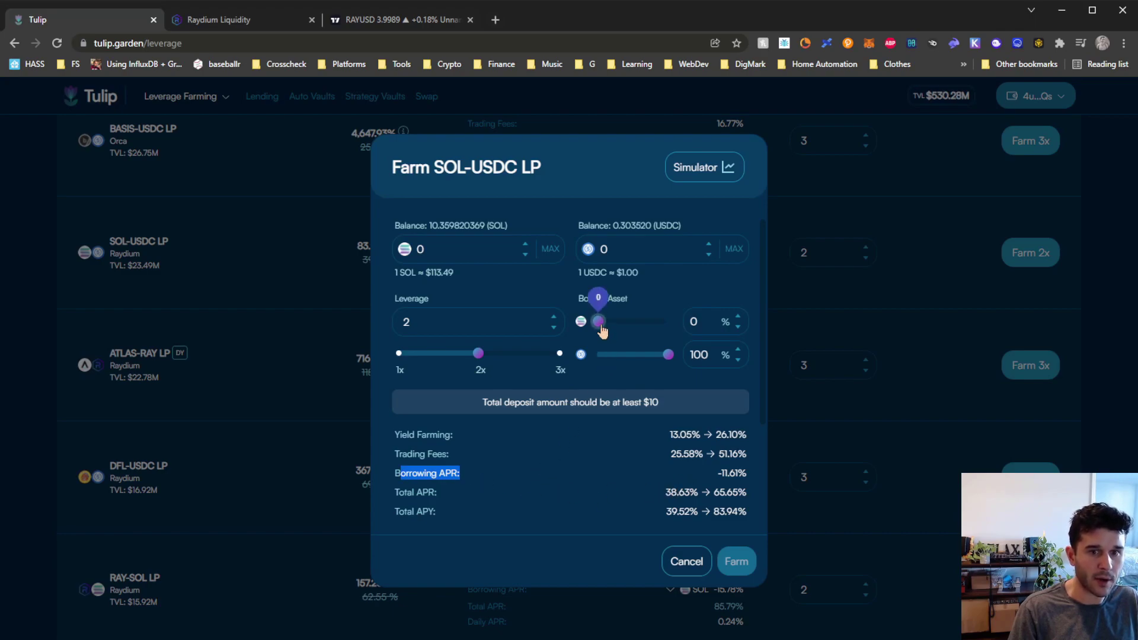
scroll(609, 436, down, 1)
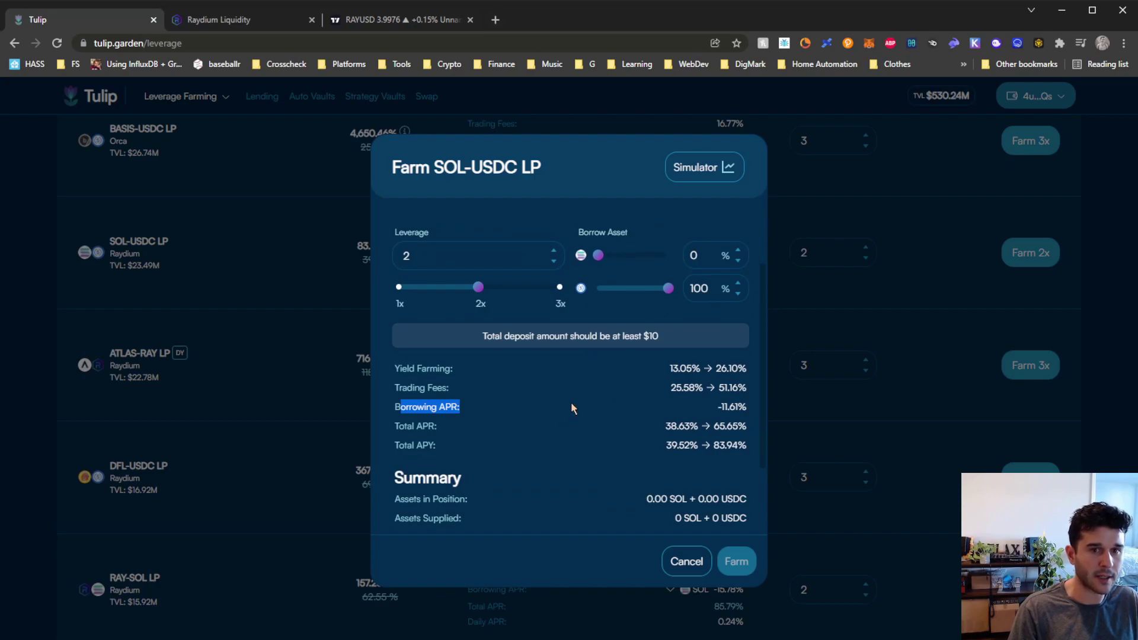
- Compare borrowing 100% SOL versus 100% USDC, settling on all USDC at -11.61% APR
drag(599, 256, 676, 256)
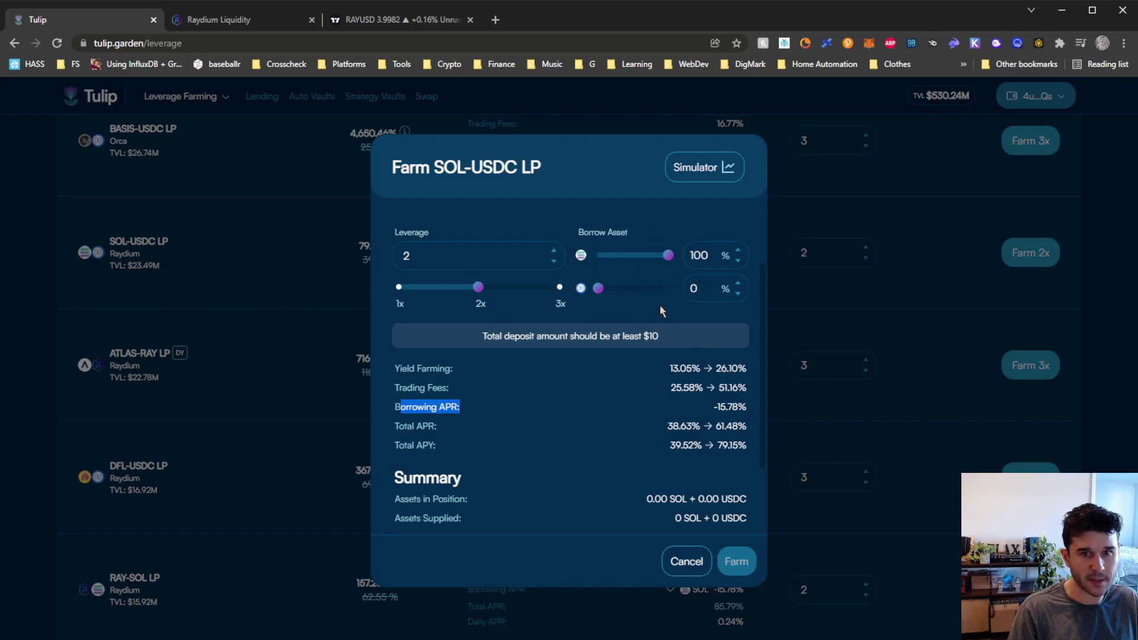
drag(669, 256, 534, 254)
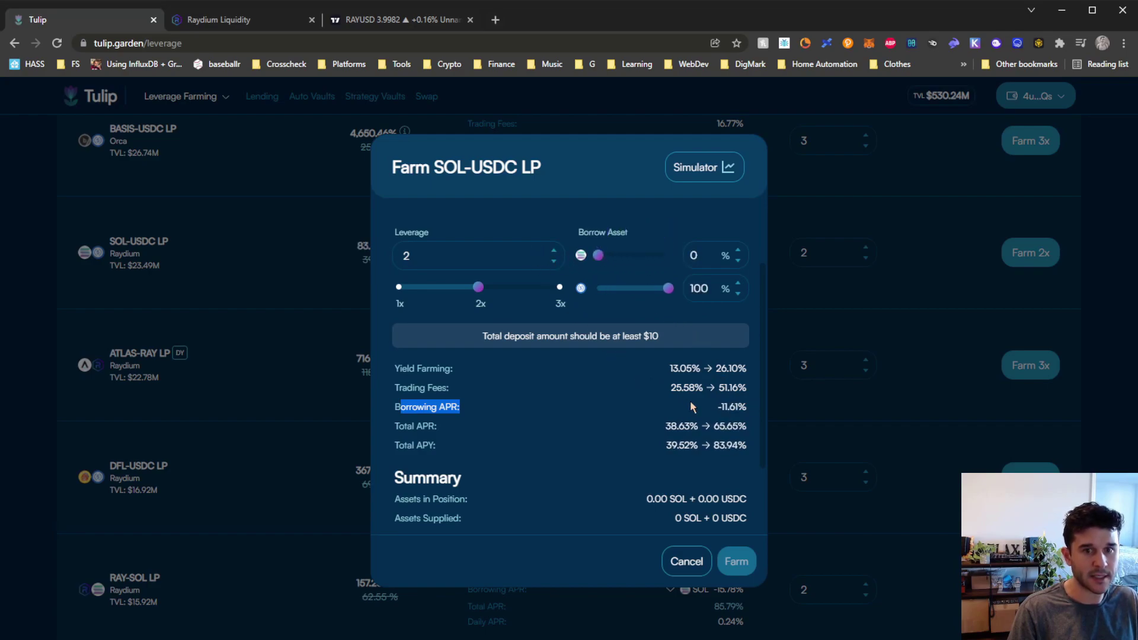
scroll(721, 415, up, 1)
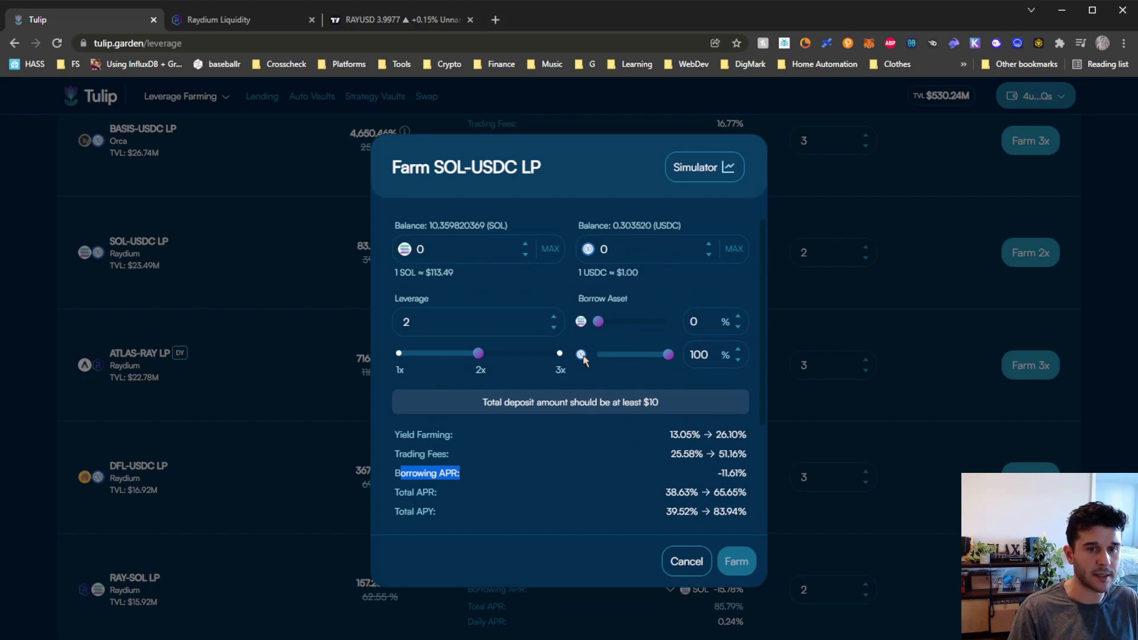
drag(598, 321, 673, 321)
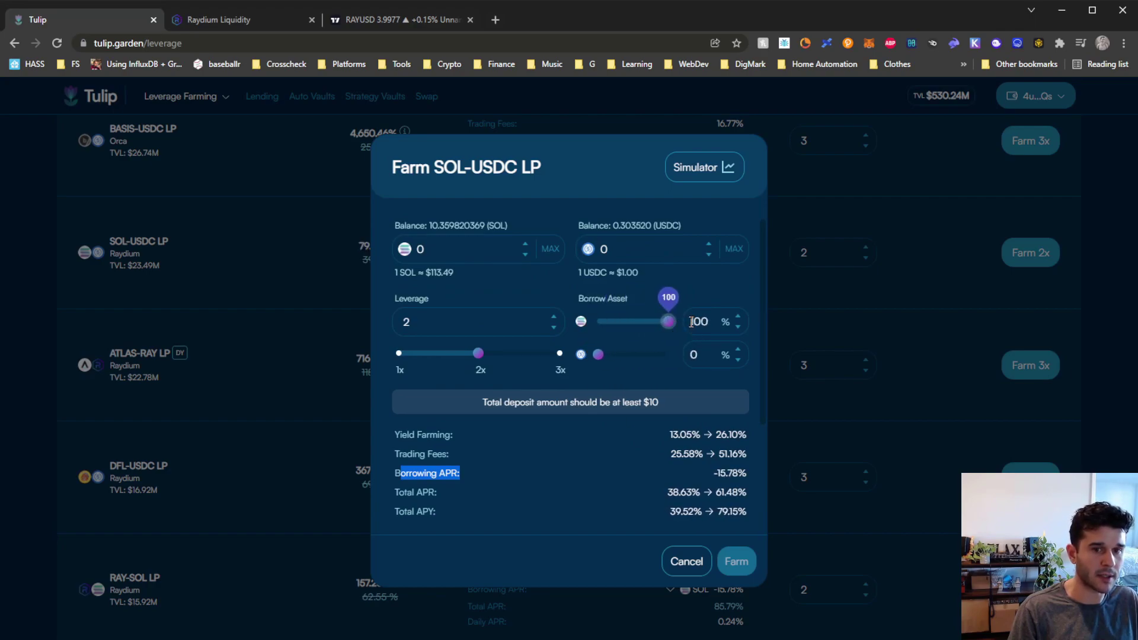
scroll(680, 403, down, 2)
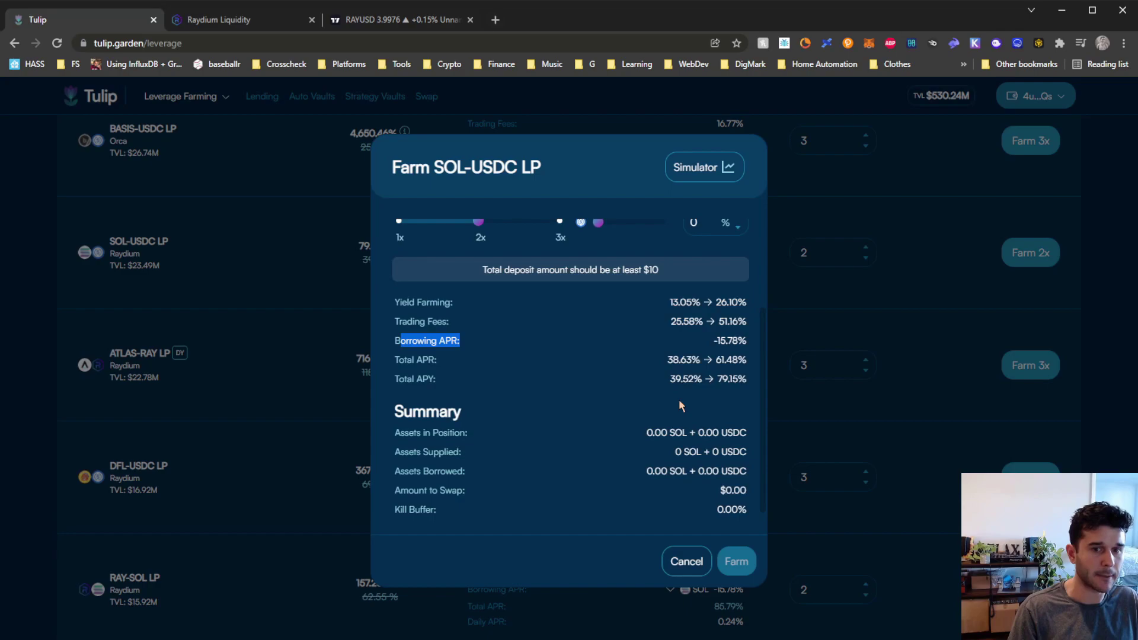
scroll(679, 404, up, 2)
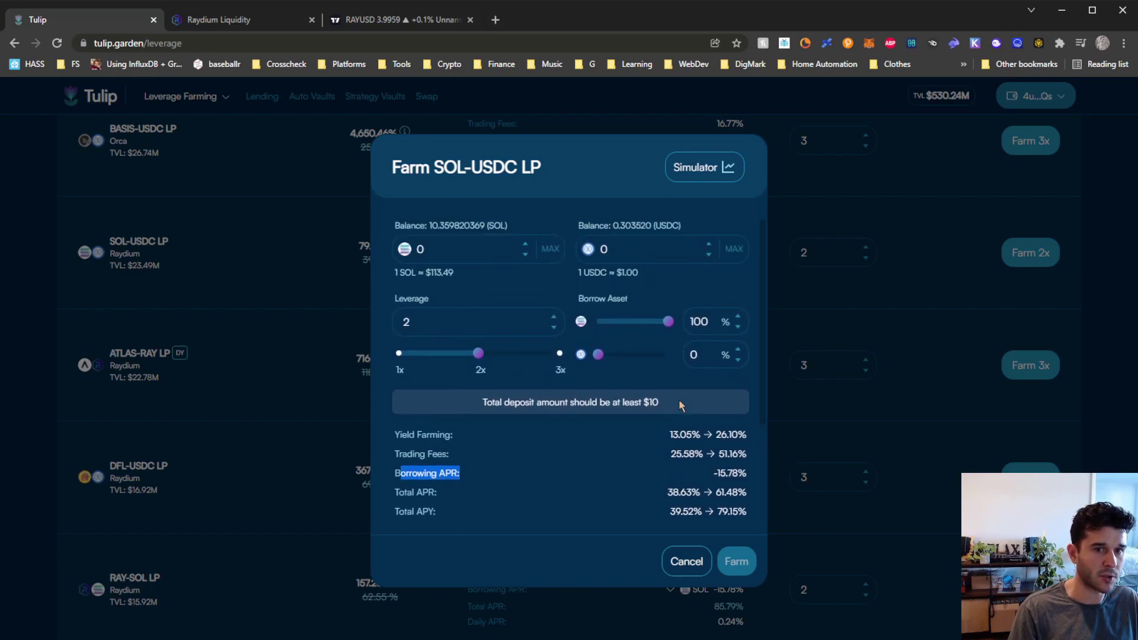
mouse_move(609, 369)
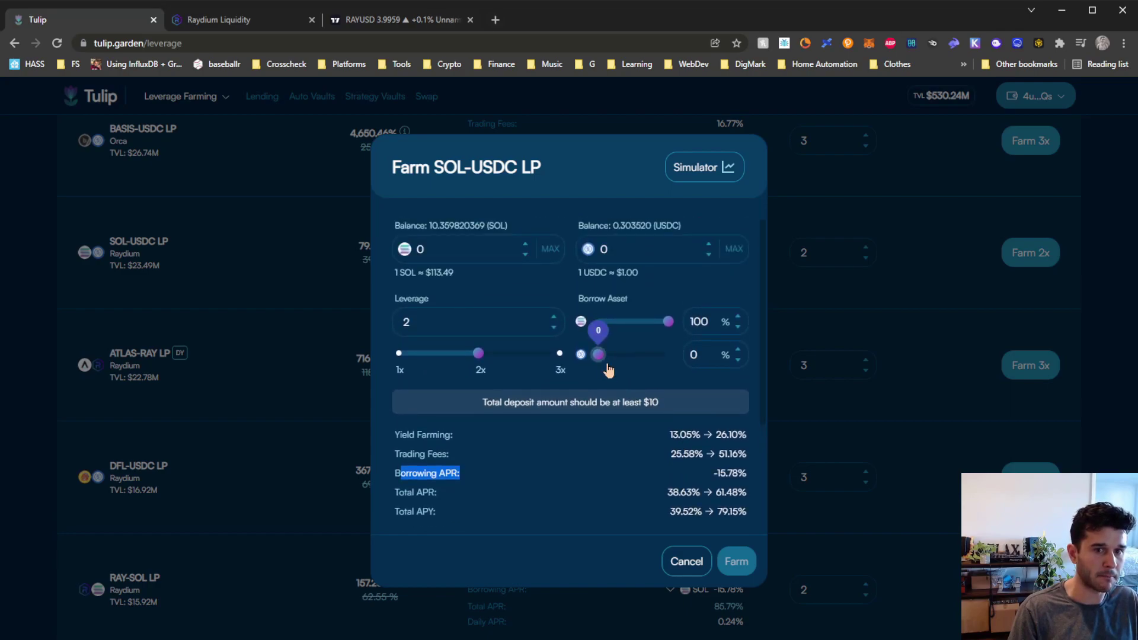
drag(603, 368, 667, 361)
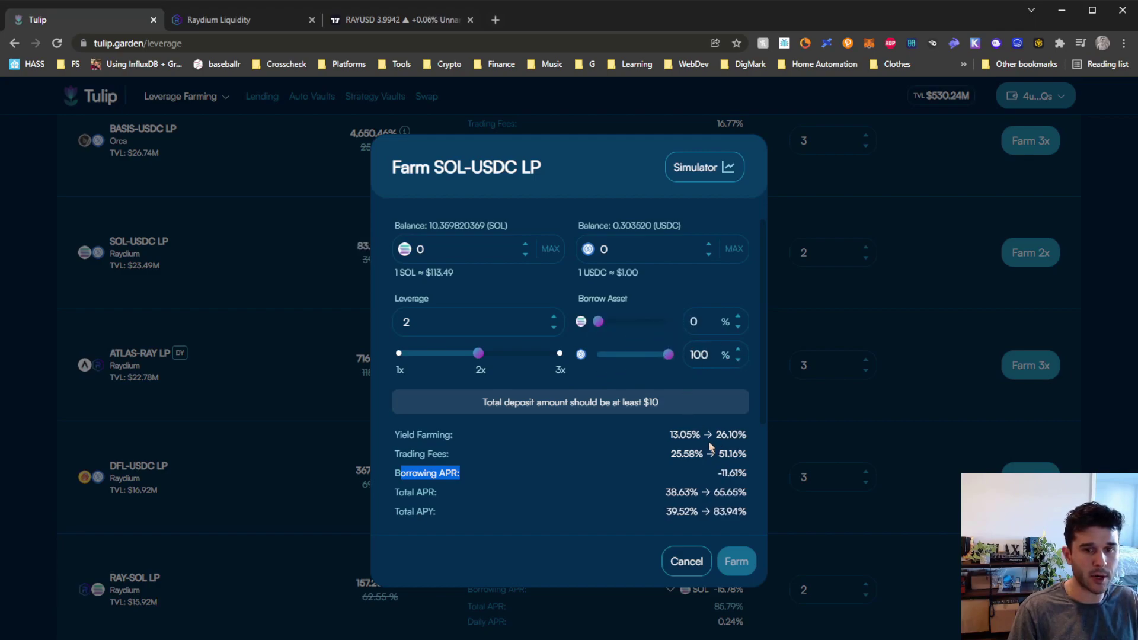
scroll(712, 447, down, 1)
scroll(712, 447, down, 1)
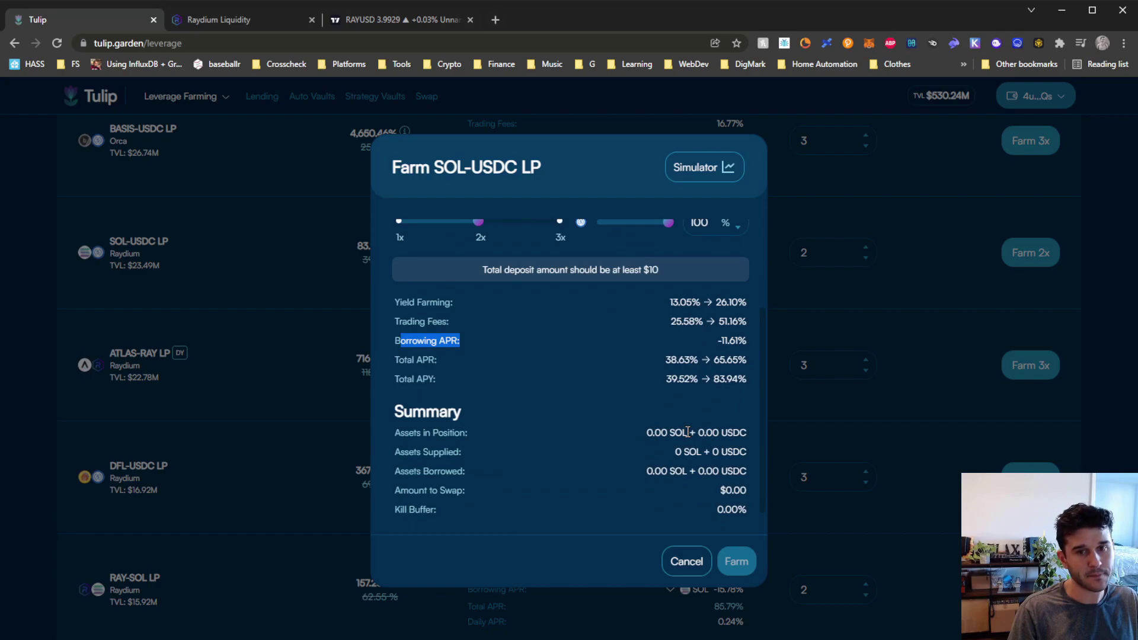
scroll(688, 432, up, 1)
click(625, 442)
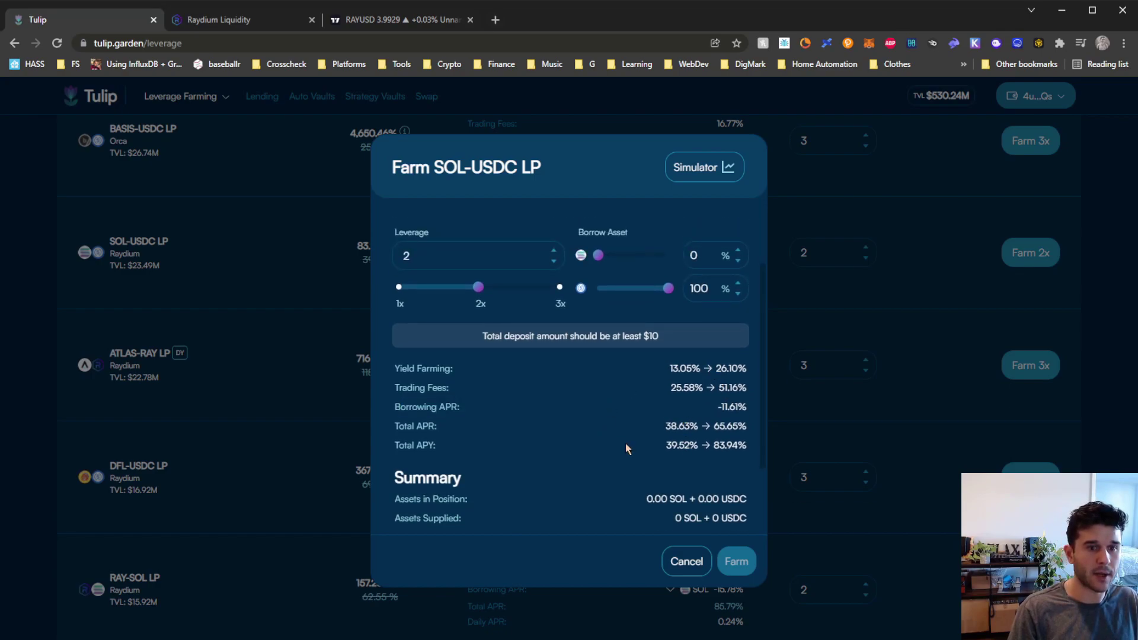
drag(718, 407, 742, 406)
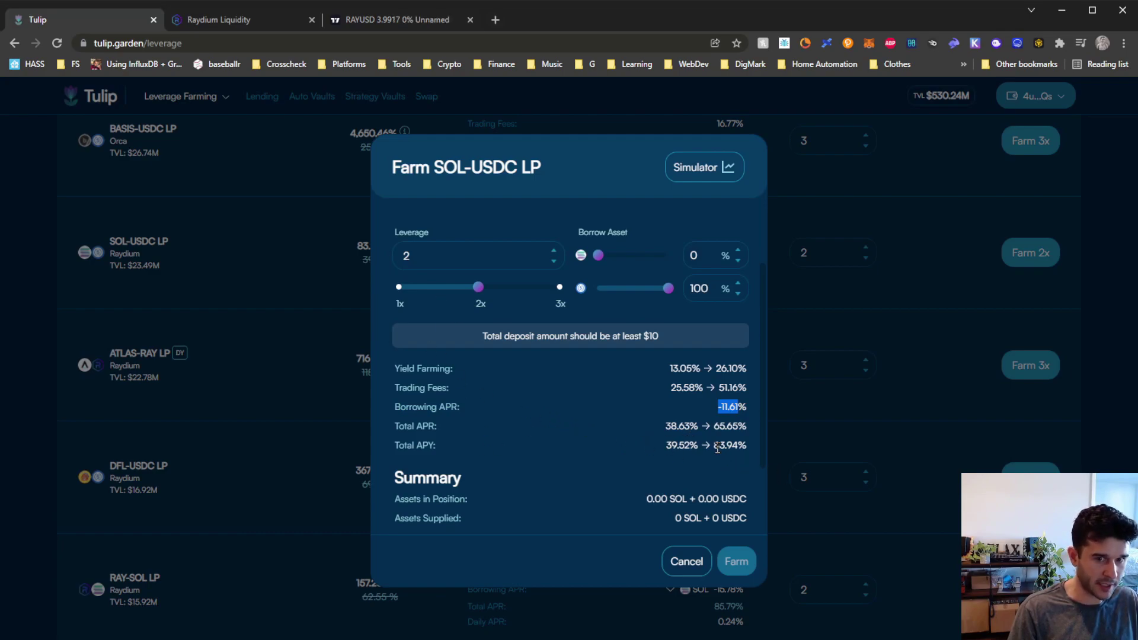
- Mark the 83.94% total APY and enter a 10 SOL deposit amount
drag(714, 445, 745, 446)
scroll(680, 442, up, 1)
scroll(680, 442, up, 1)
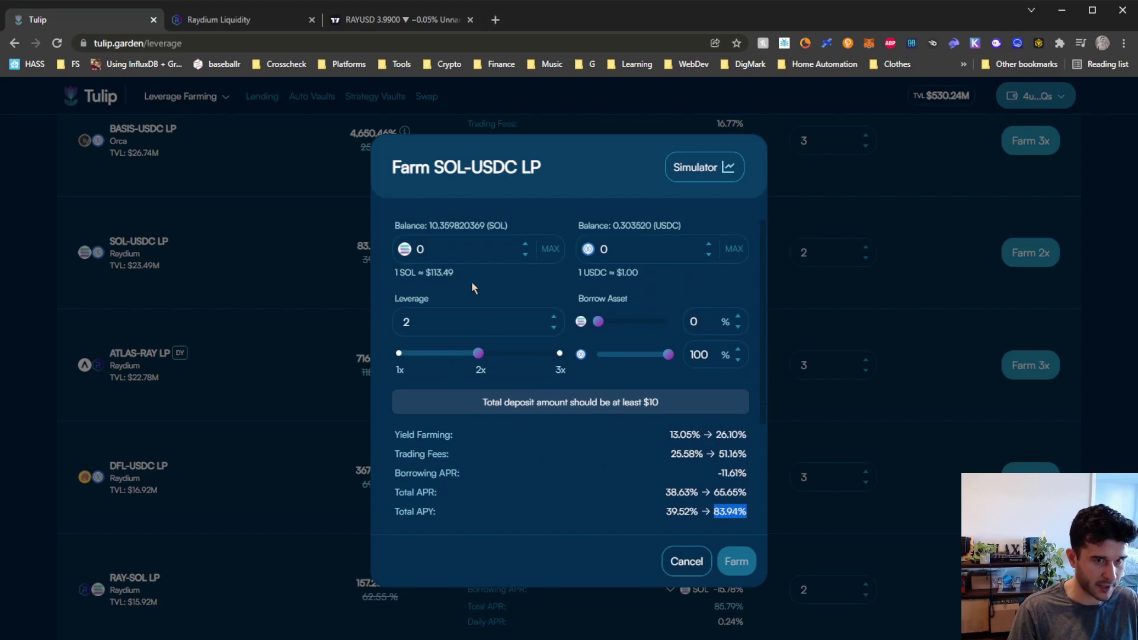
double_click(447, 232)
double_click(441, 241)
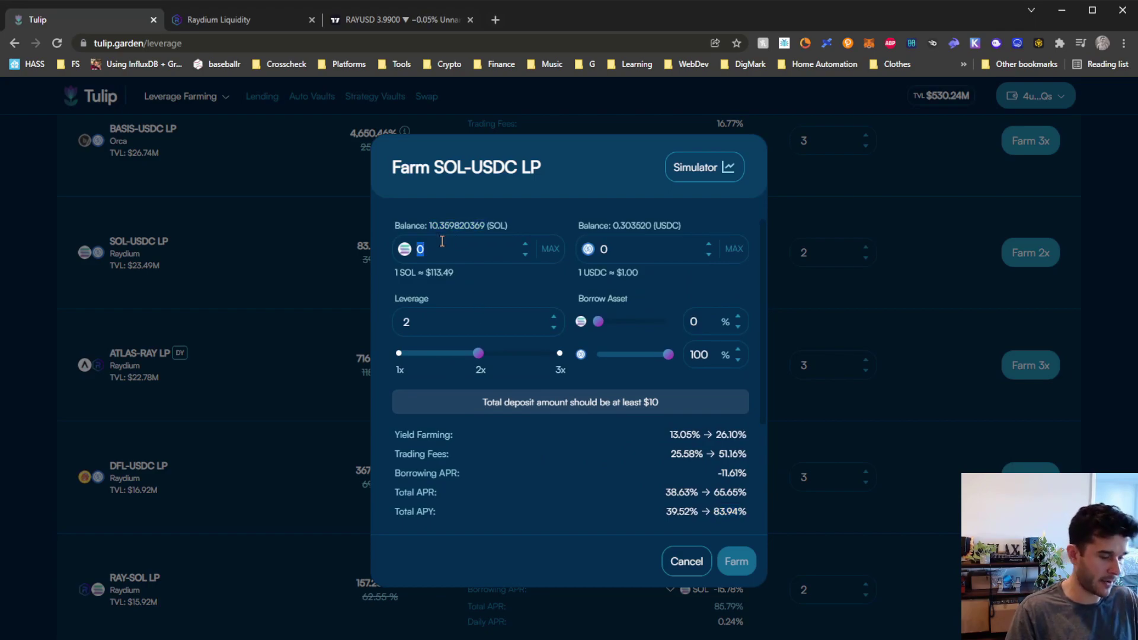
text(10)
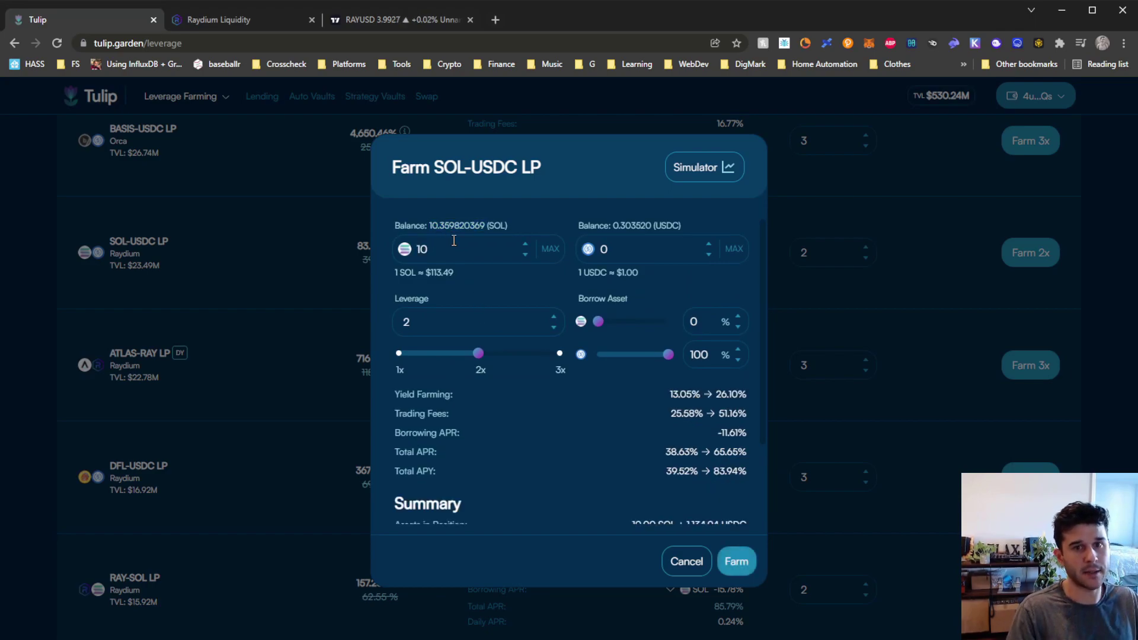
- Review the summary, marking Assets Supplied and the 1,134.94 USDC borrowed
scroll(641, 425, down, 2)
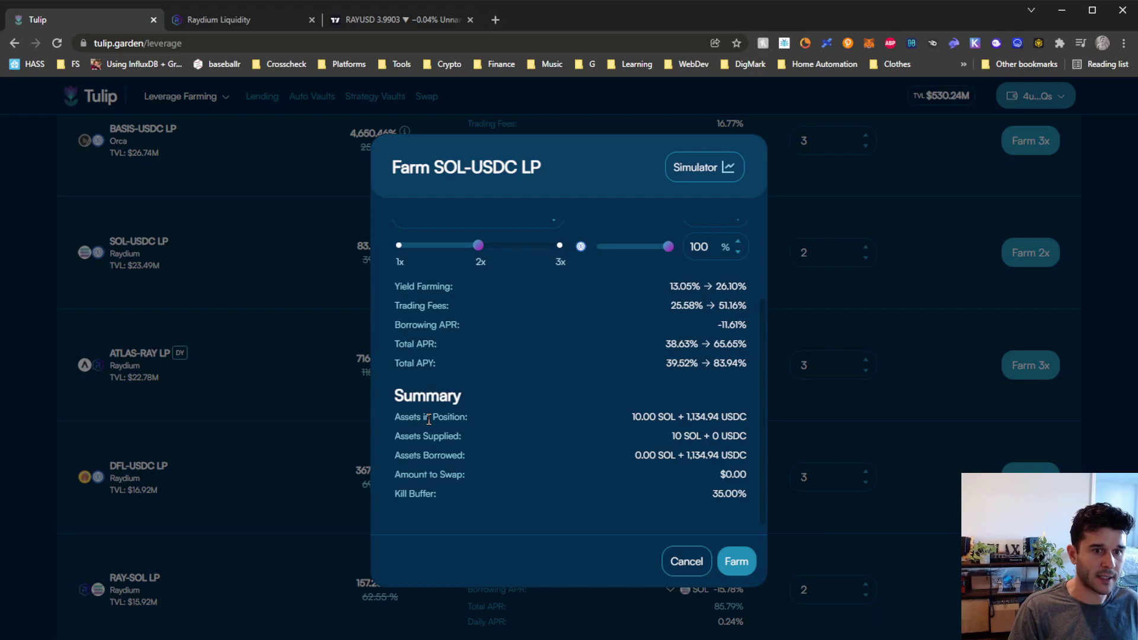
drag(631, 417, 728, 416)
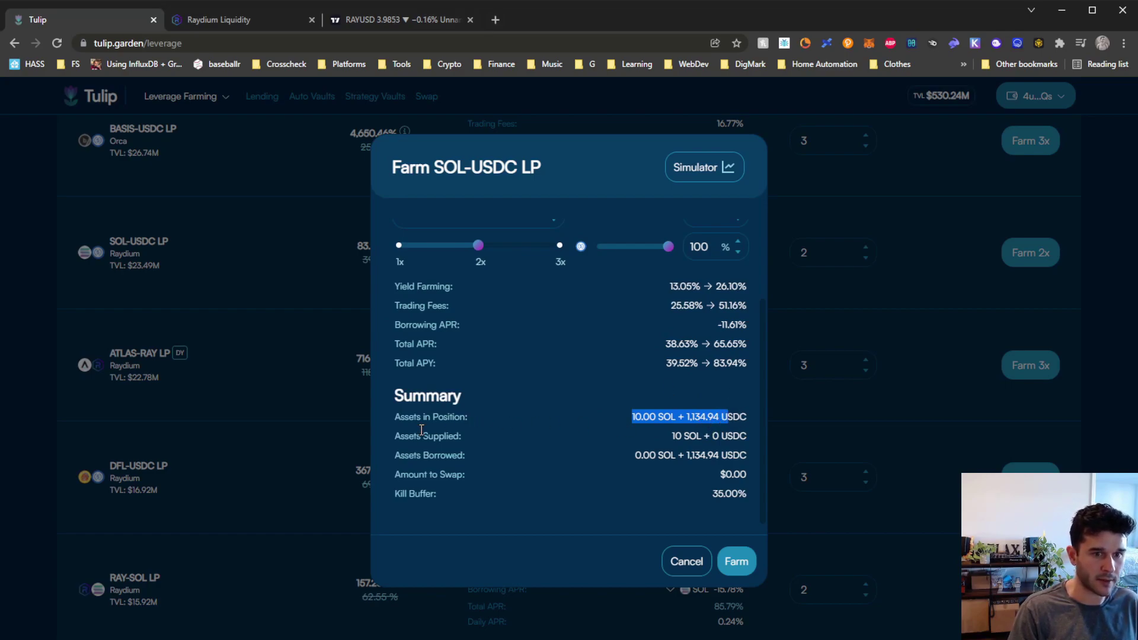
drag(405, 437, 469, 440)
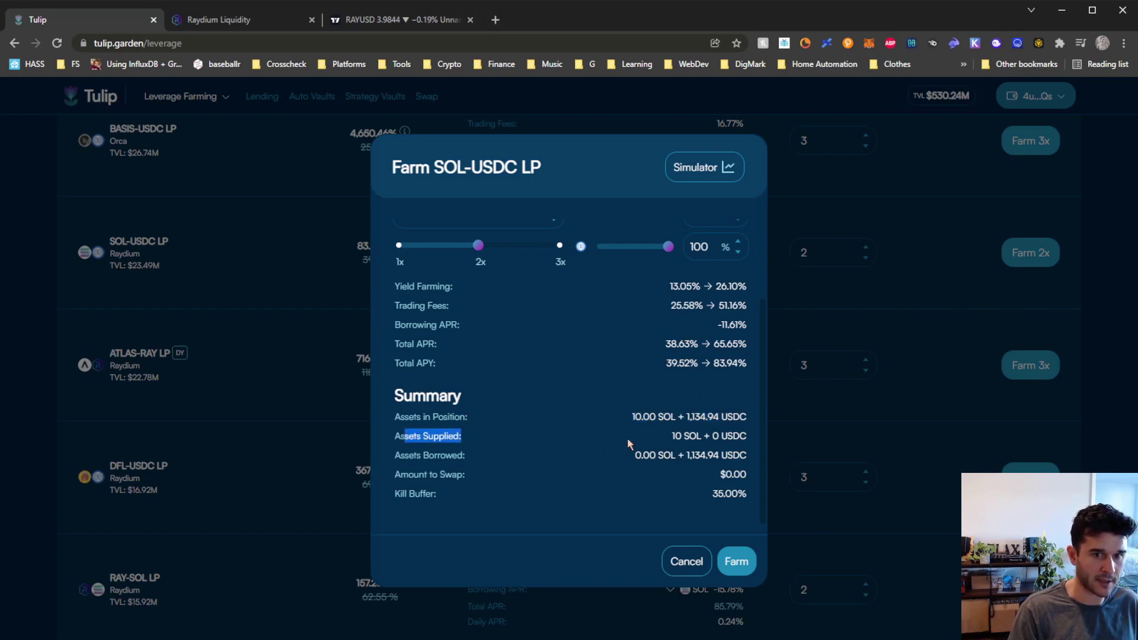
click(433, 455)
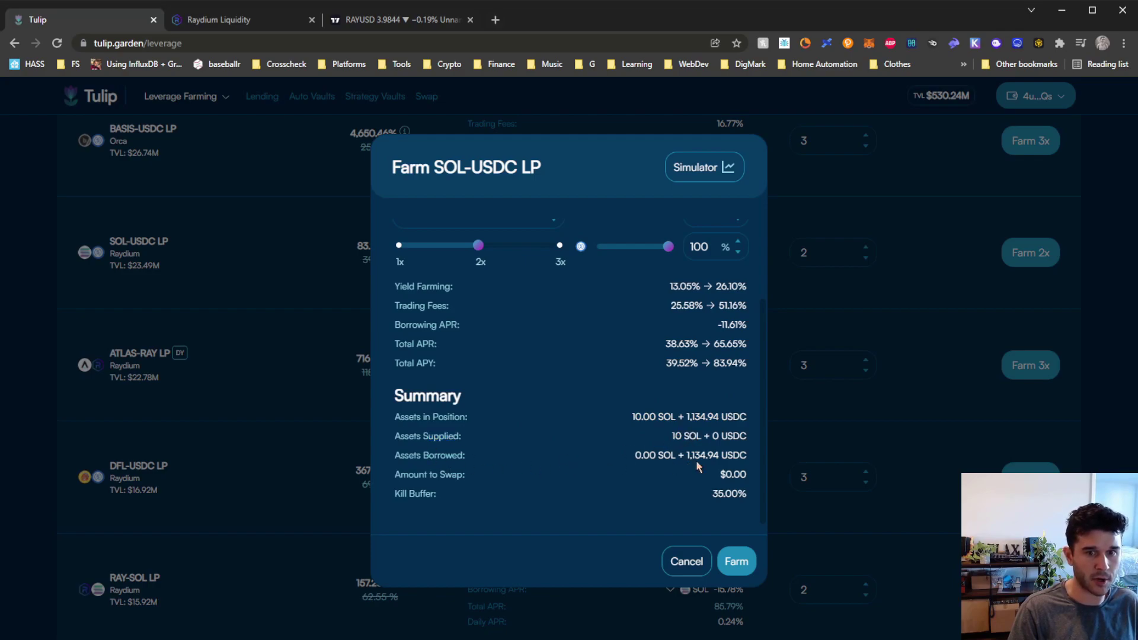
drag(687, 454, 705, 455)
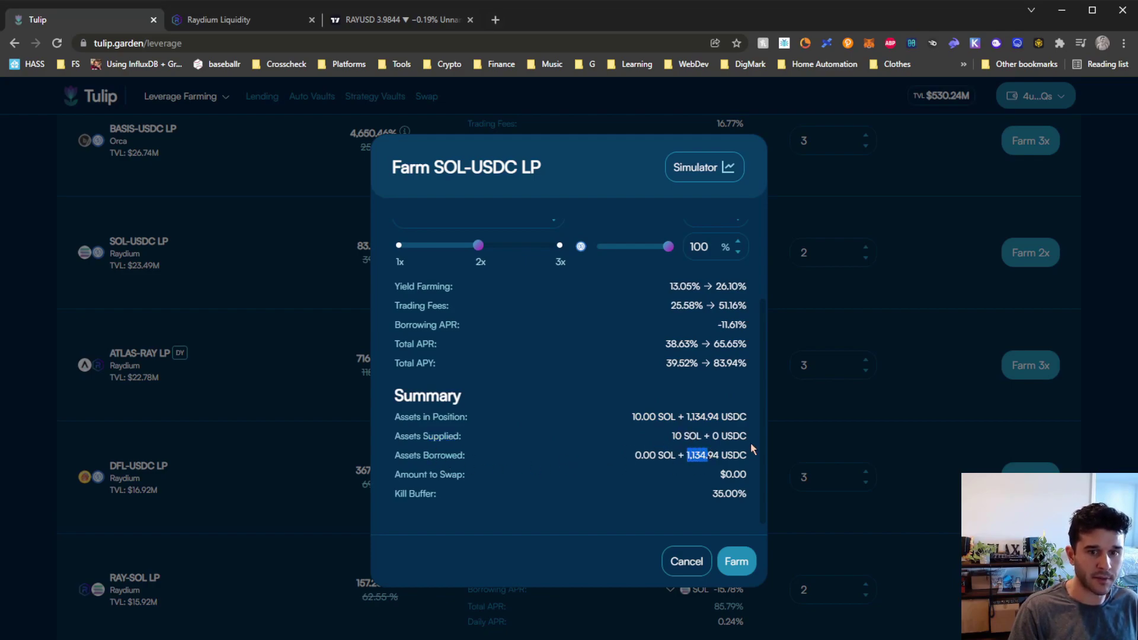
- Raise the SOL-USDC farm's leverage slider above 2x
scroll(646, 478, up, 3)
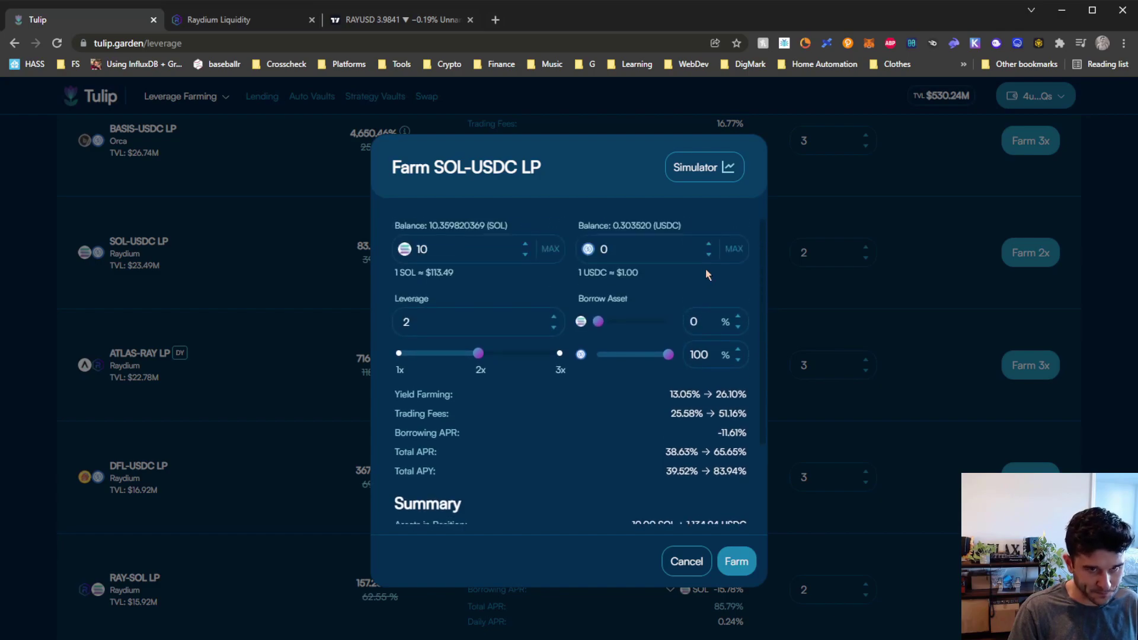
scroll(551, 389, down, 3)
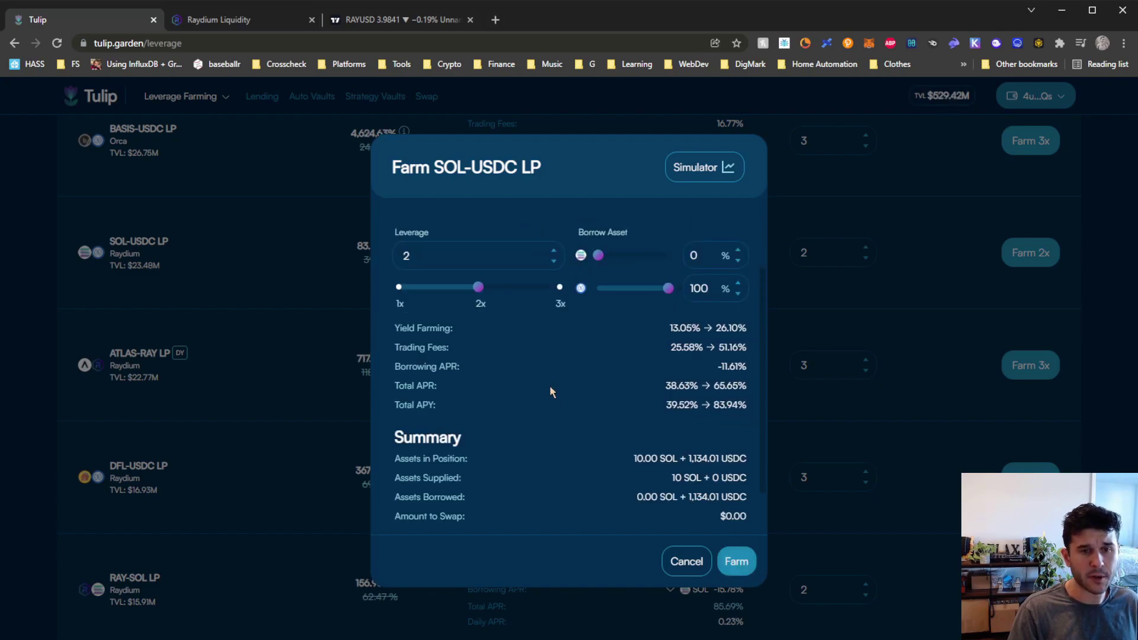
scroll(542, 361, up, 3)
scroll(451, 308, down, 2)
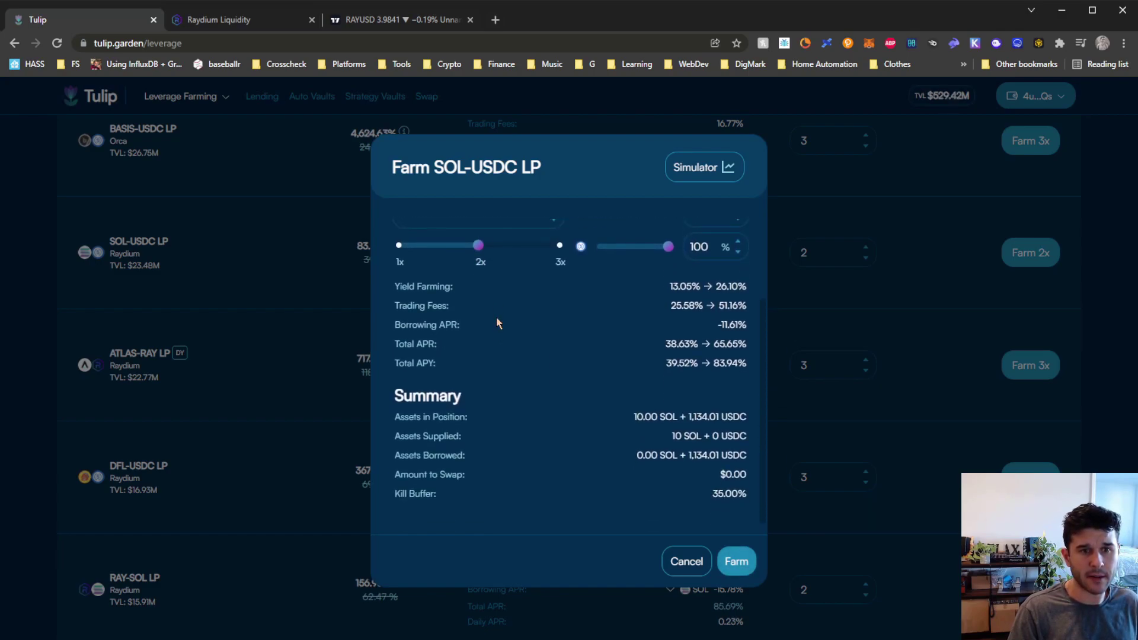
drag(482, 252, 515, 250)
- Inspect the 1,394.84 USDC in position, 1,655.66 USDC borrowed, and $260.82 to swap
drag(399, 419, 468, 419)
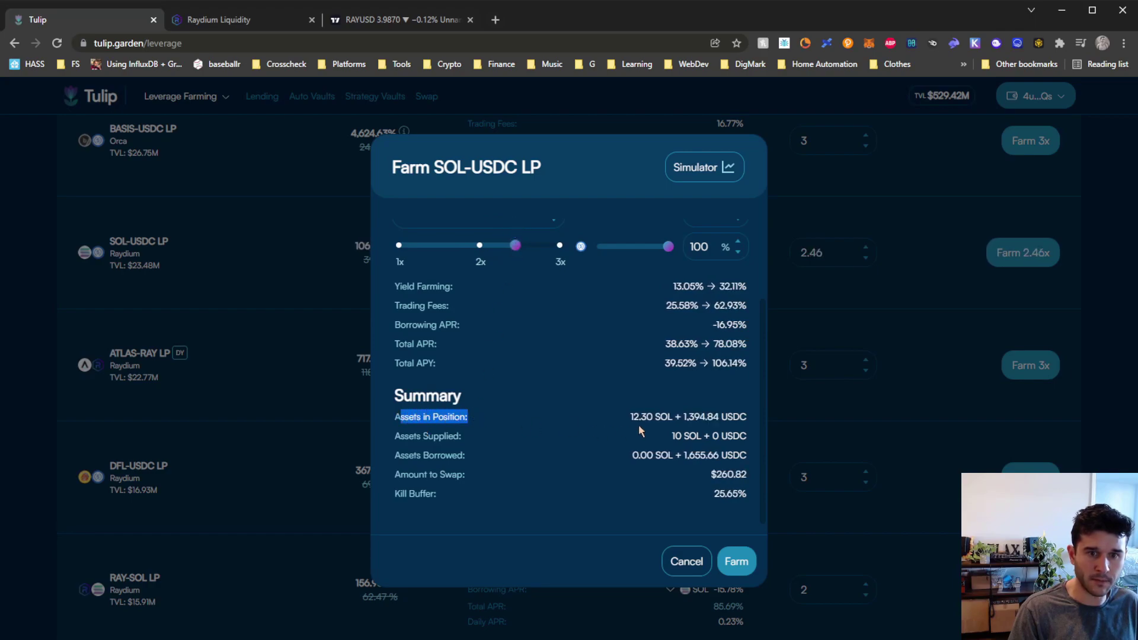
click(650, 420)
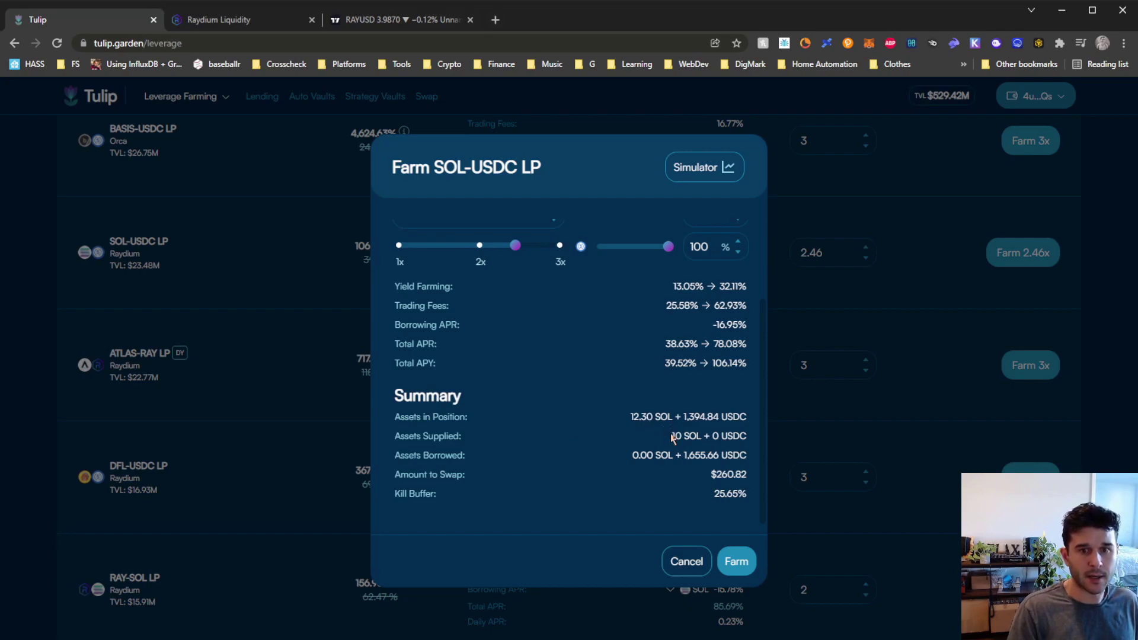
drag(684, 455, 718, 454)
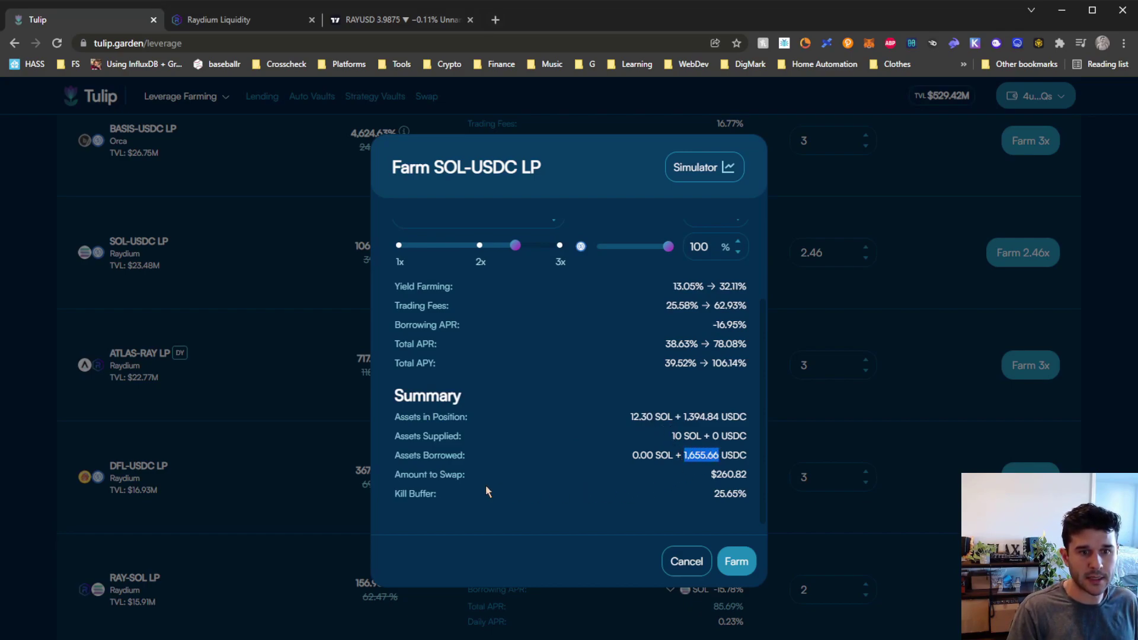
drag(432, 475, 590, 486)
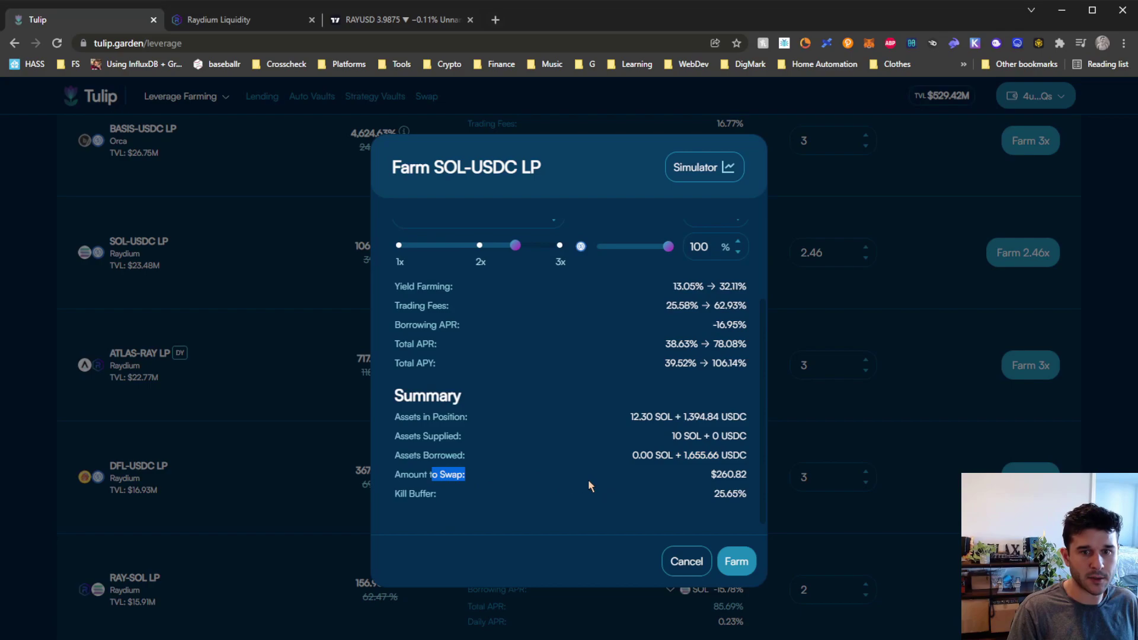
double_click(728, 472)
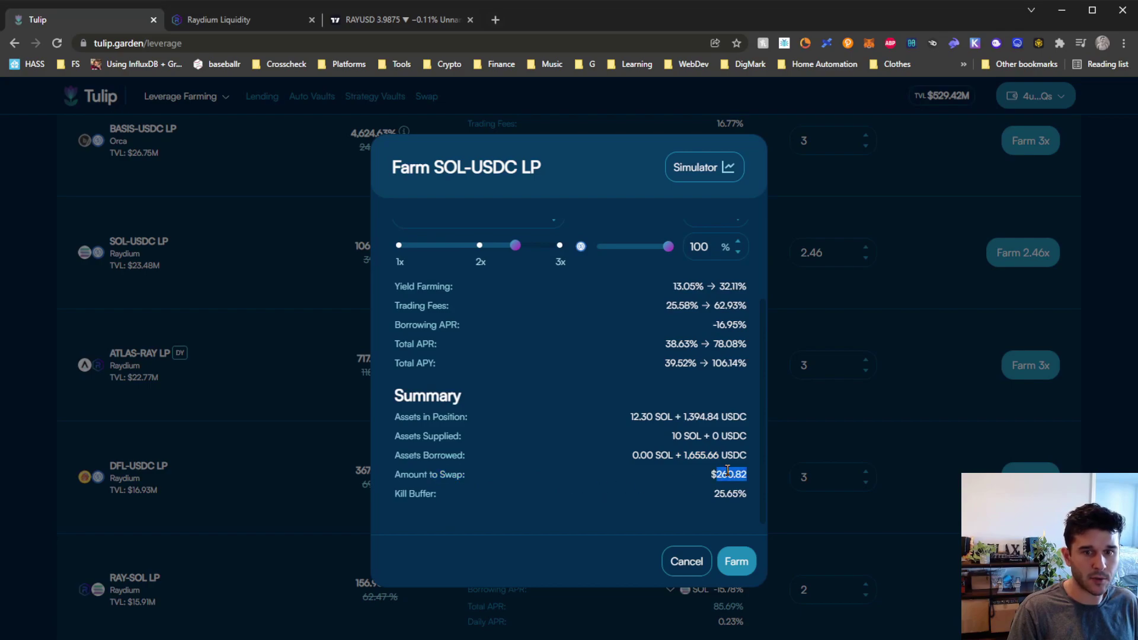
double_click(702, 456)
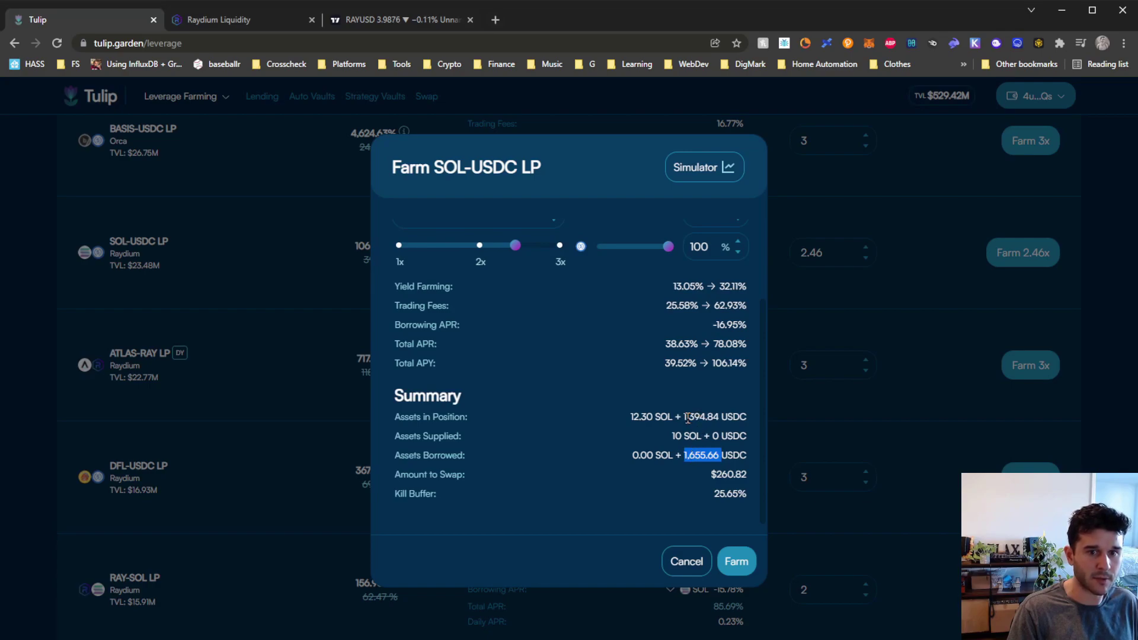
double_click(686, 417)
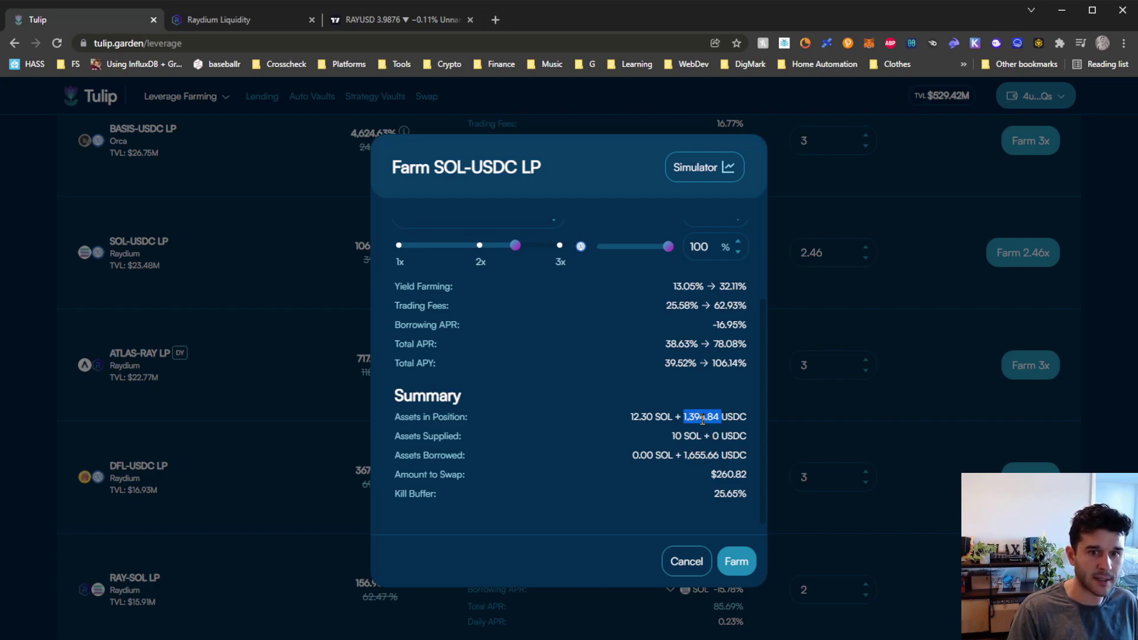
click(697, 445)
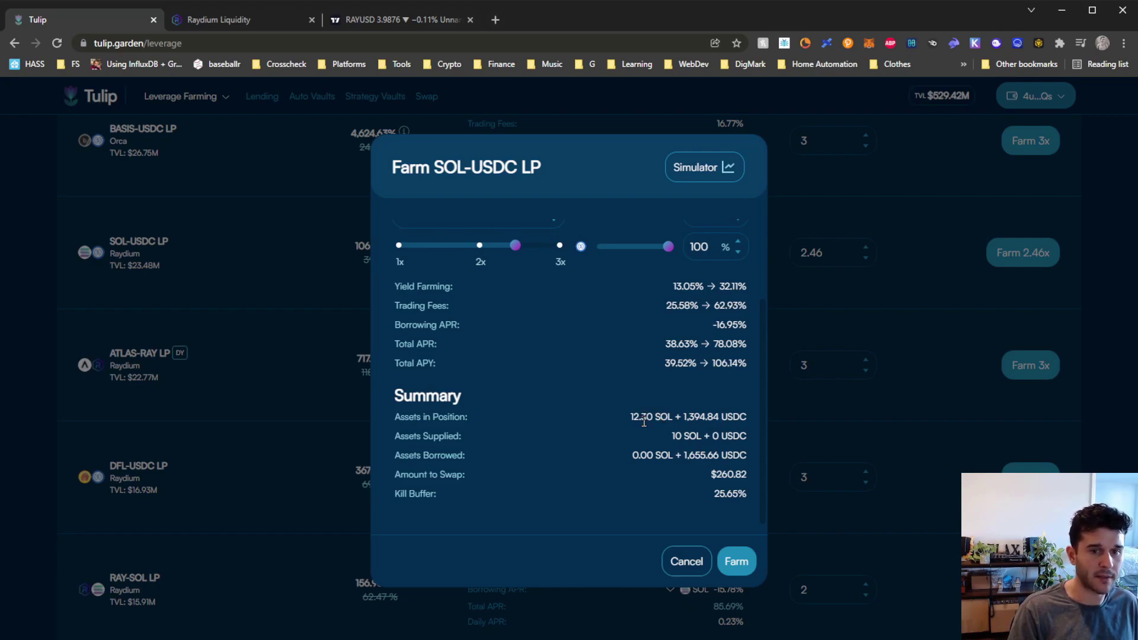
- Set the leverage back to 2x and show the profit simulation chart
scroll(644, 421, up, 2)
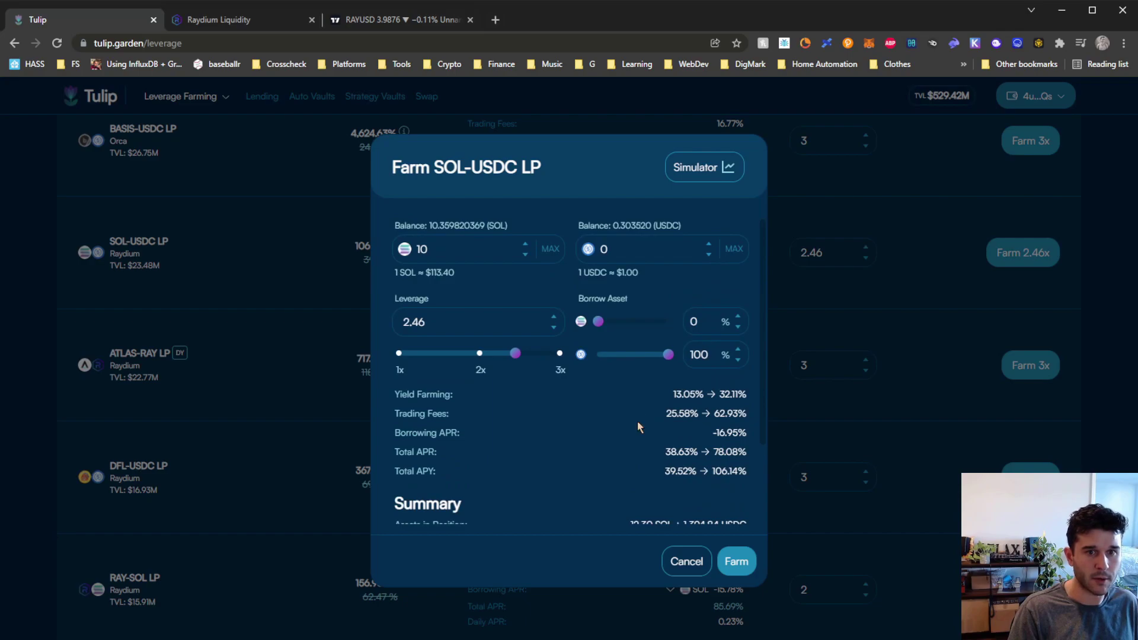
drag(482, 357, 479, 360)
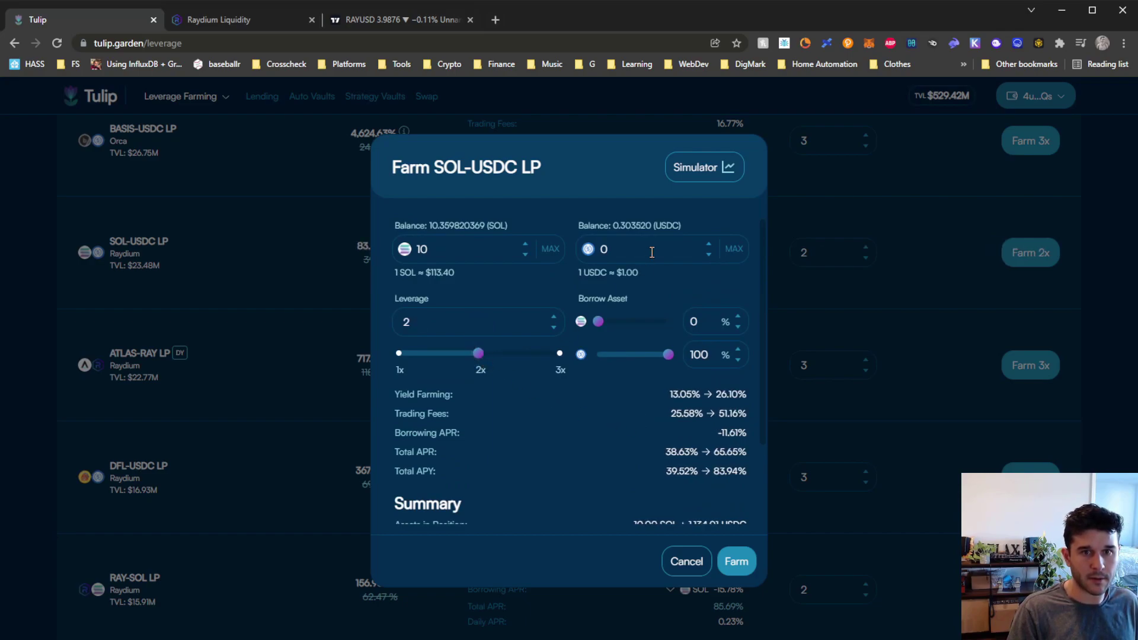
click(700, 178)
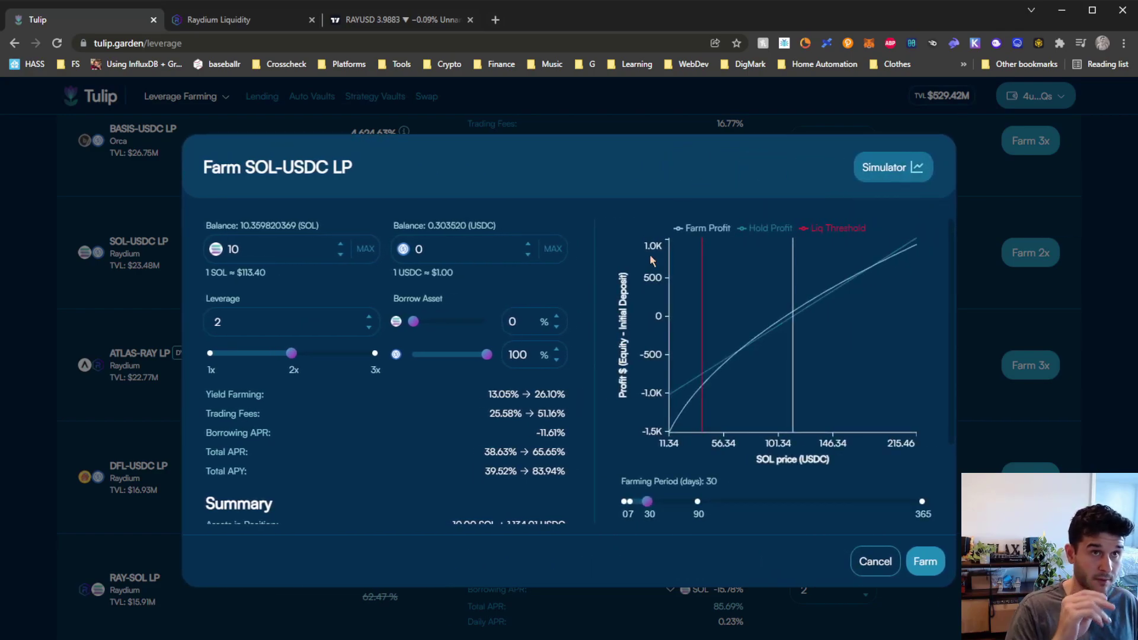
mouse_move(671, 256)
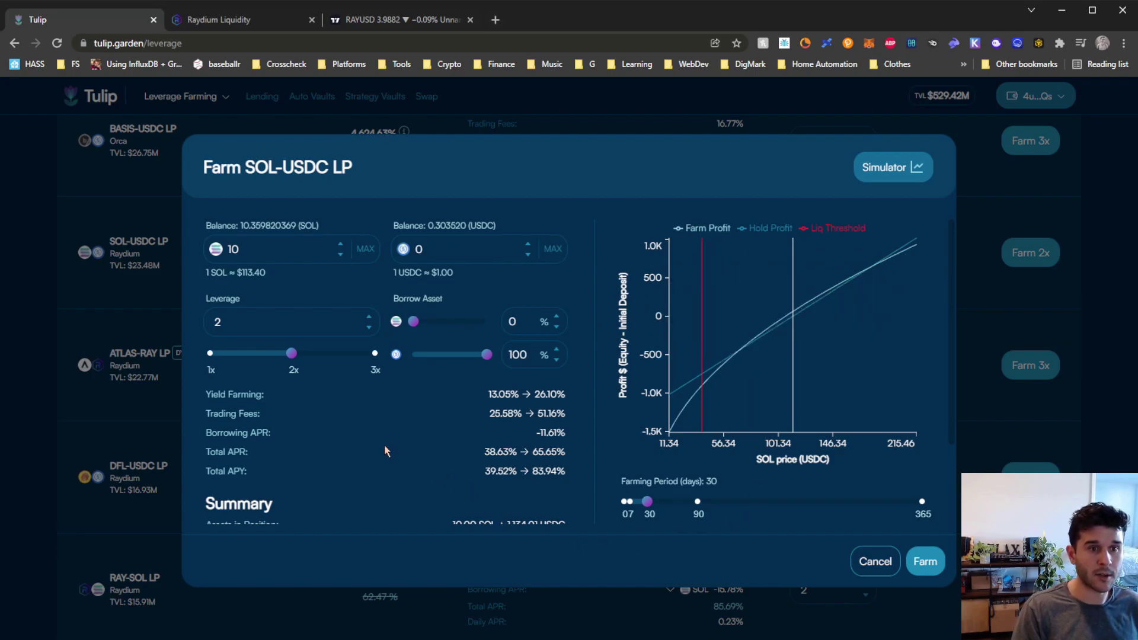
mouse_move(793, 435)
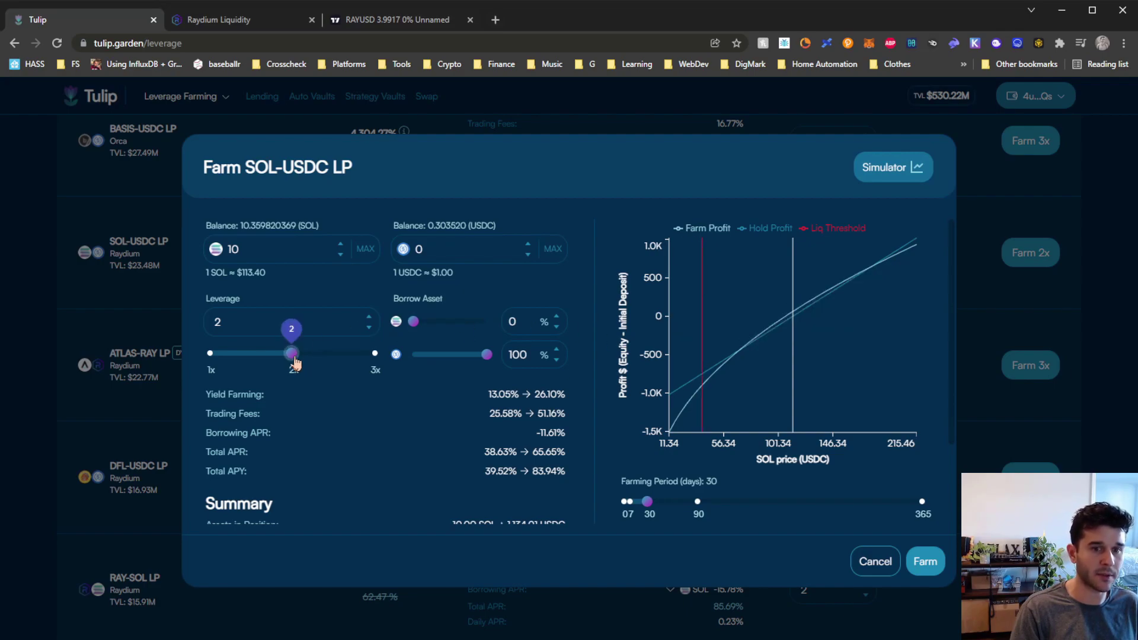
- Run the SOL-USDC farm at 3x leverage over a 120-day simulation (135.31% total APY)
drag(295, 364, 374, 354)
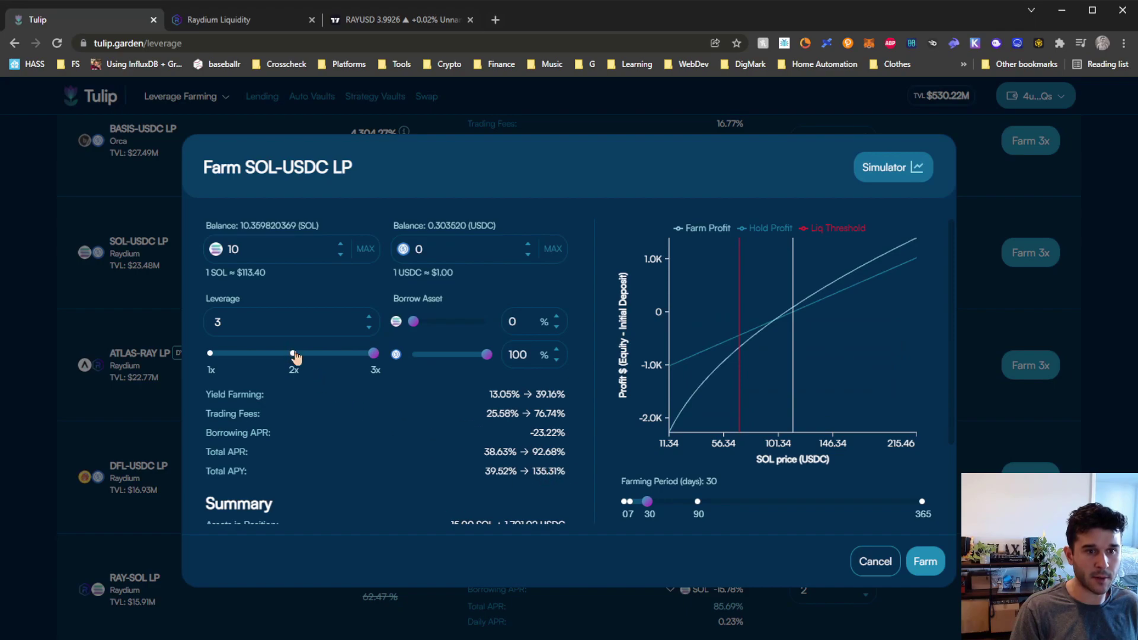
drag(293, 355, 437, 374)
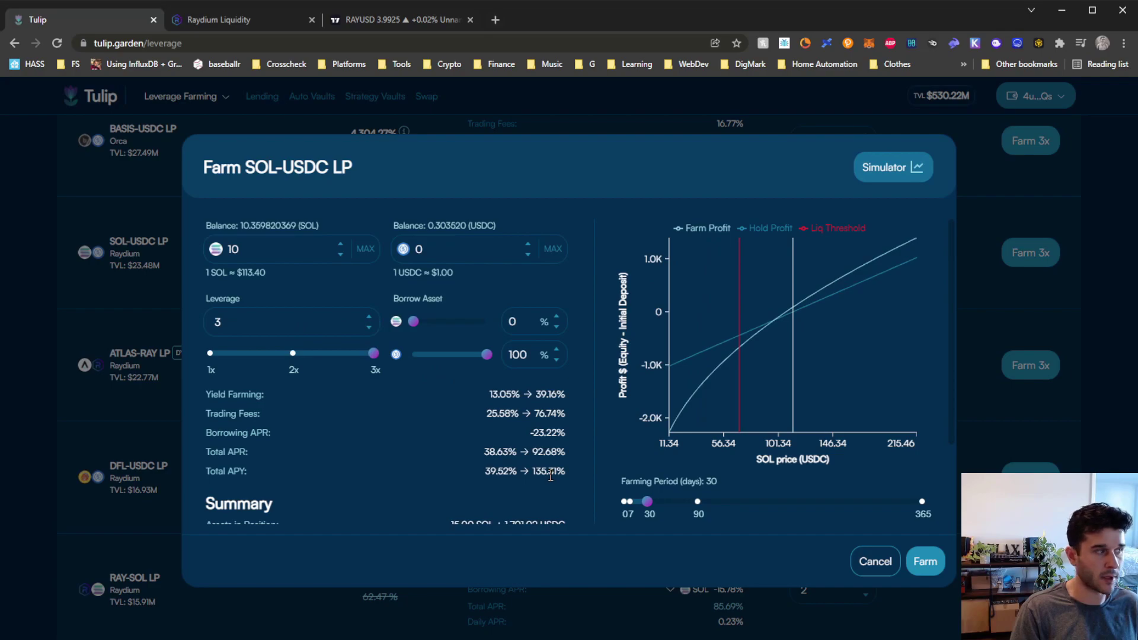
click(721, 501)
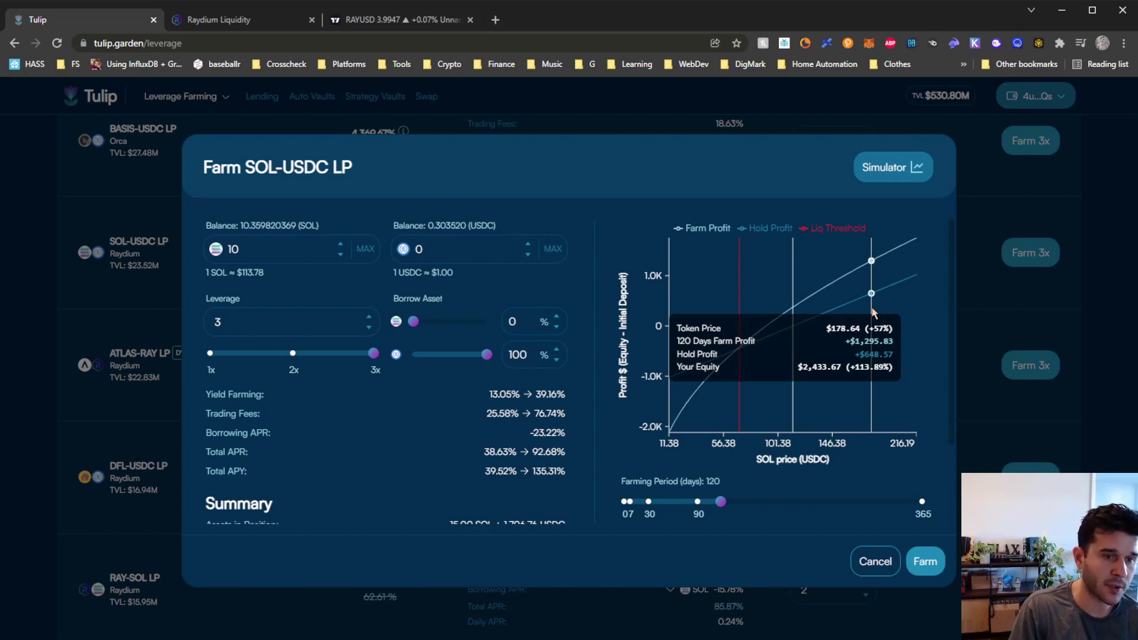
- Inspect the 10 SOL and 0 USDC deposit amounts and the 135.31% total APY
double_click(272, 244)
double_click(462, 251)
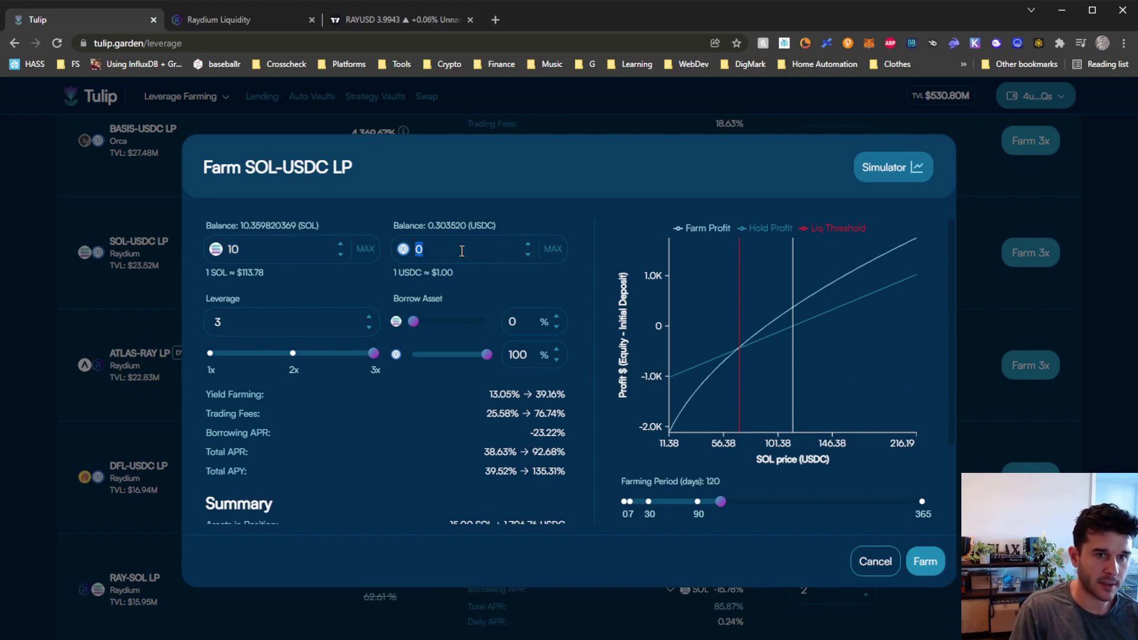
double_click(244, 251)
mouse_move(791, 343)
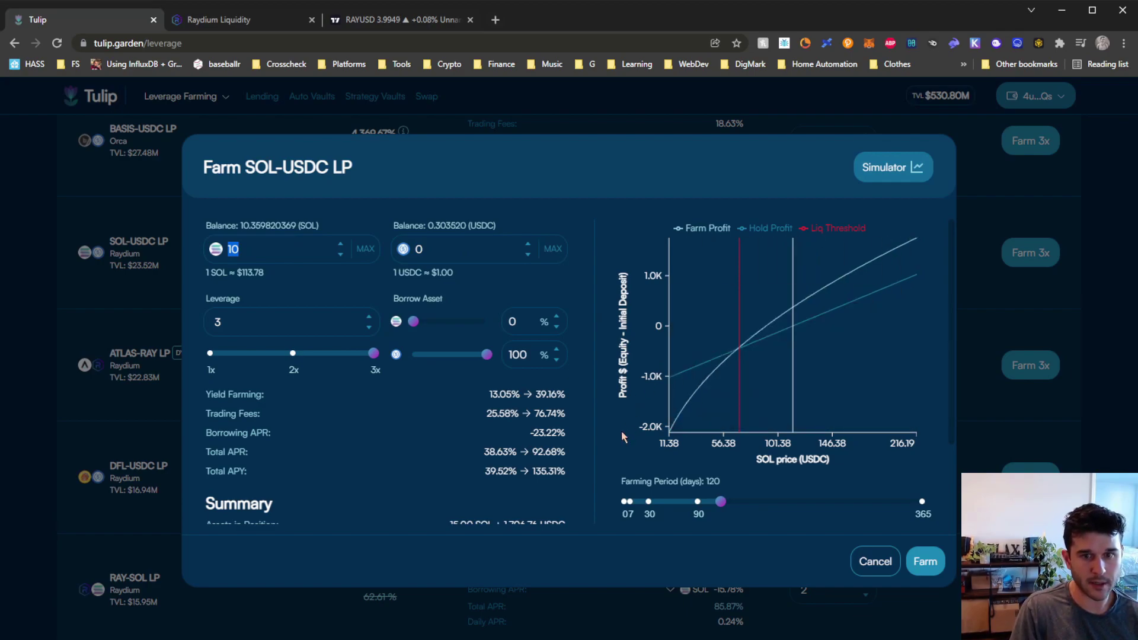
double_click(542, 476)
scroll(544, 475, down, 2)
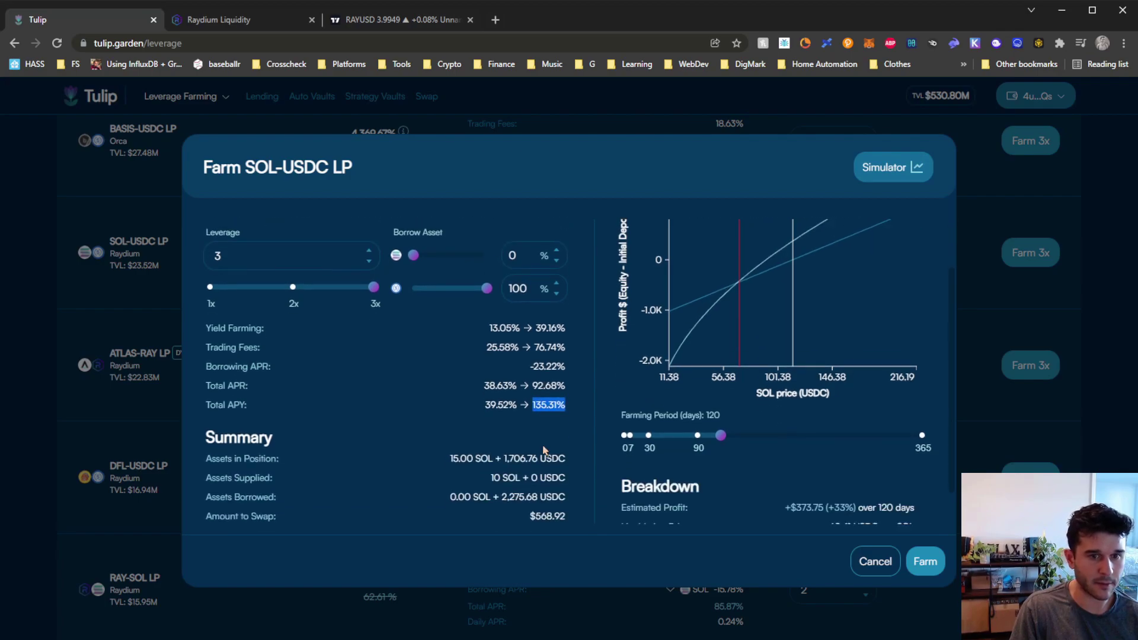
scroll(545, 384, up, 2)
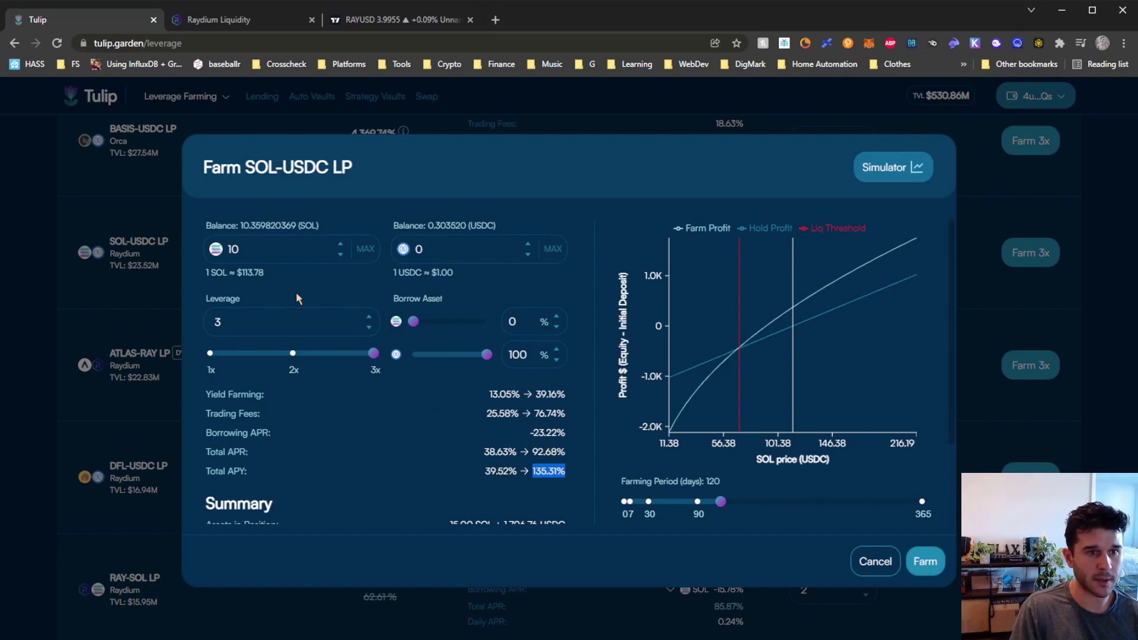
- Highlight the SOL and USDC wallet balance figures, then clear the selection
double_click(272, 220)
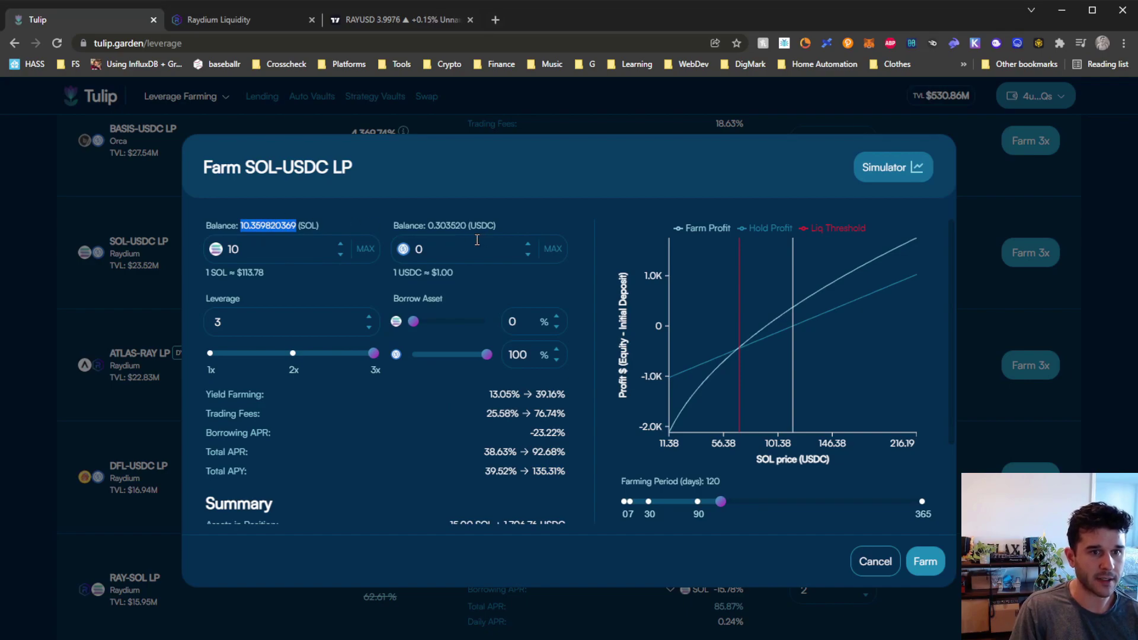
double_click(409, 225)
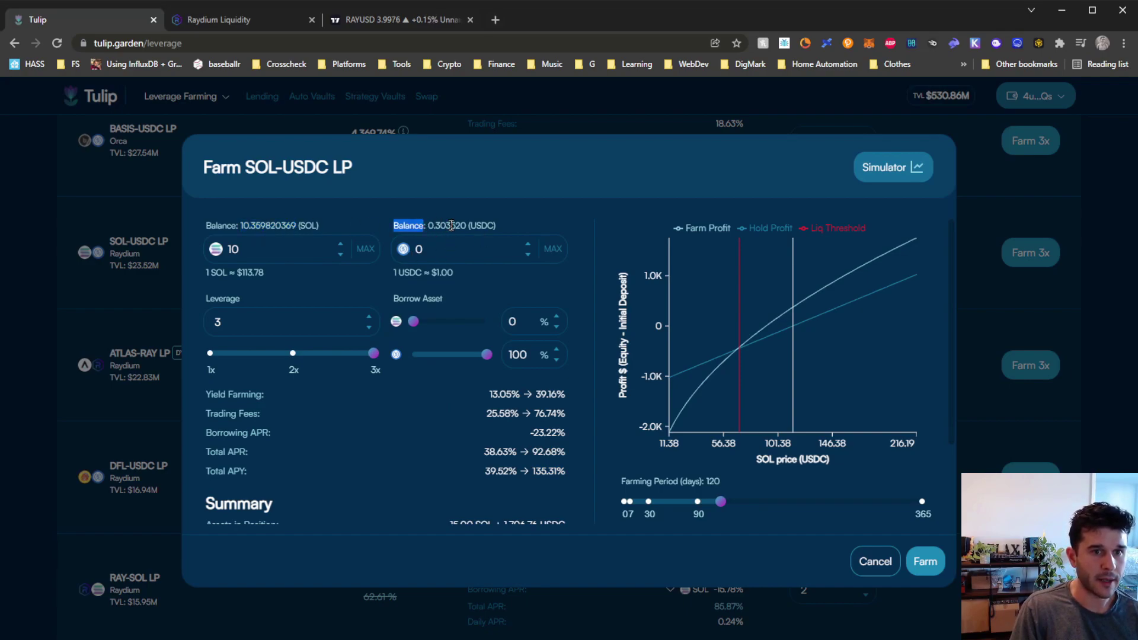
triple_click(452, 225)
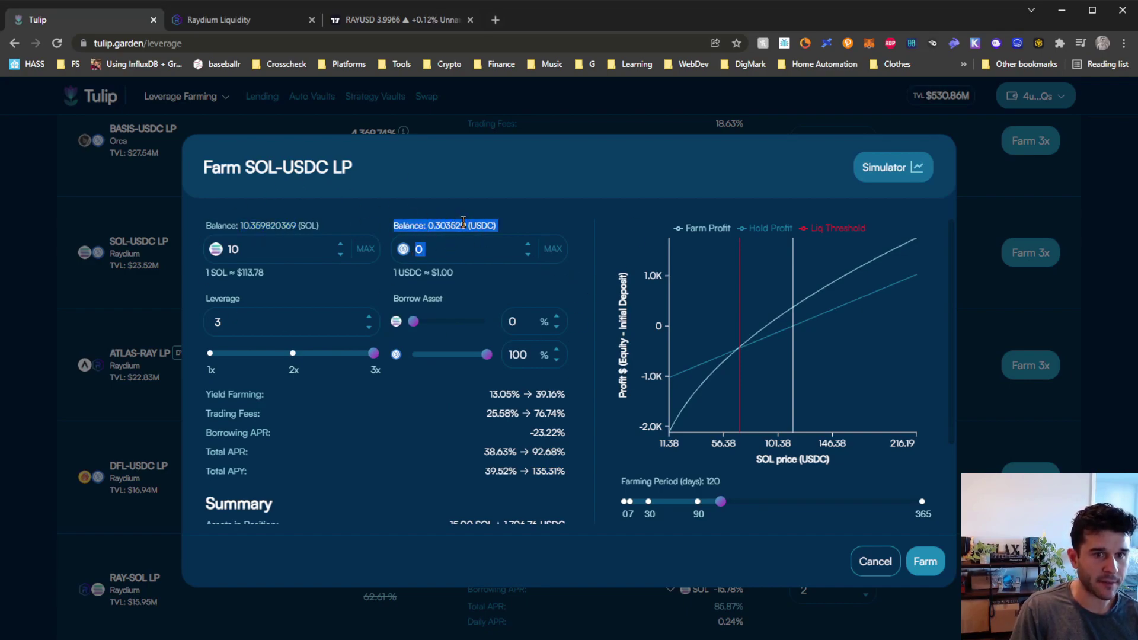
click(413, 223)
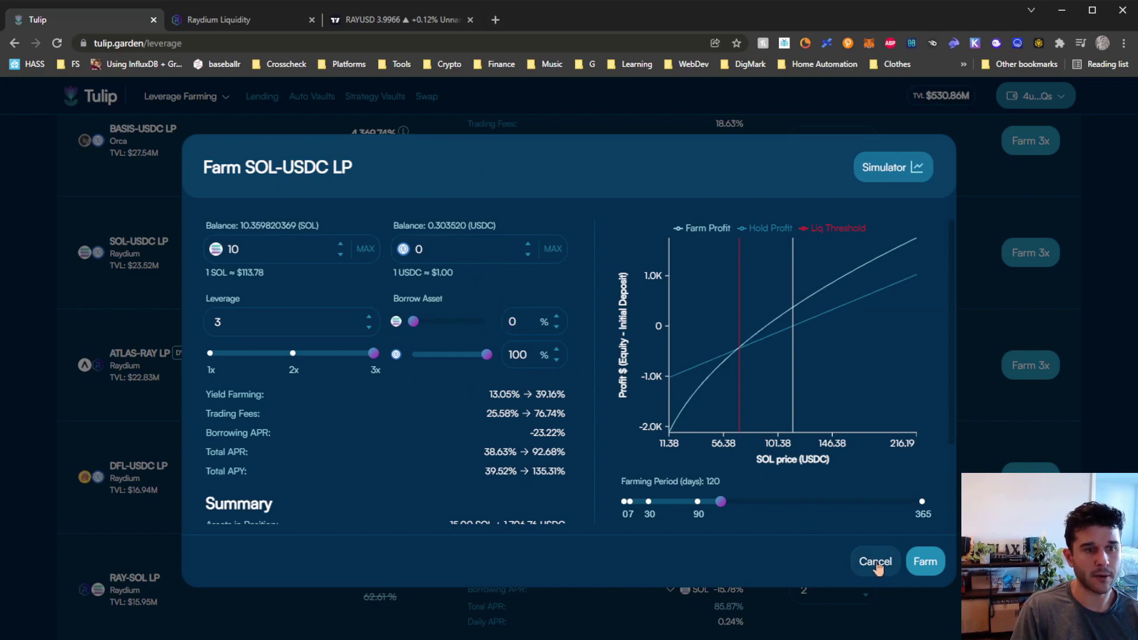
- Cancel the SOL-USDC dialog and open Farm 3x on the RAY-SRM LP row
click(876, 562)
scroll(349, 390, down, 5)
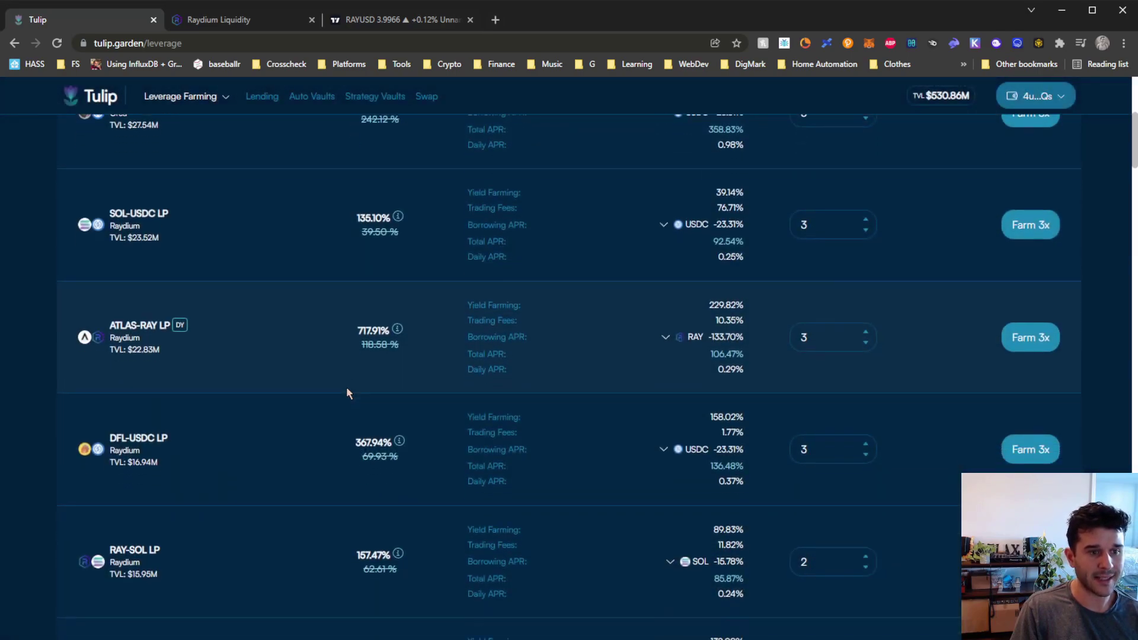
scroll(364, 397, down, 13)
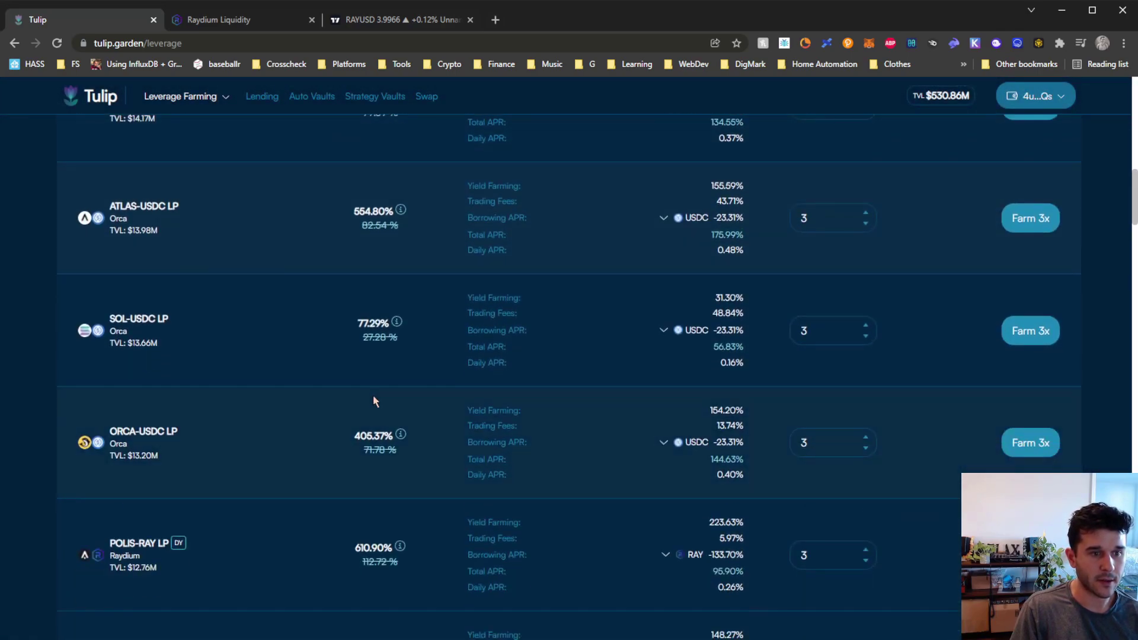
scroll(373, 397, up, 9)
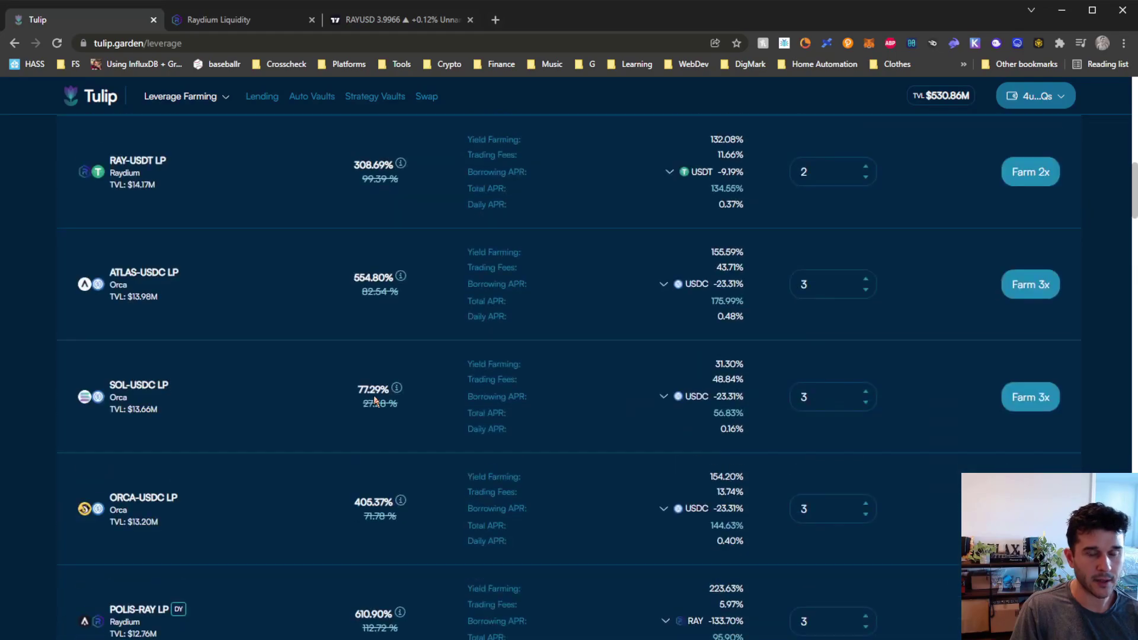
scroll(372, 396, down, 6)
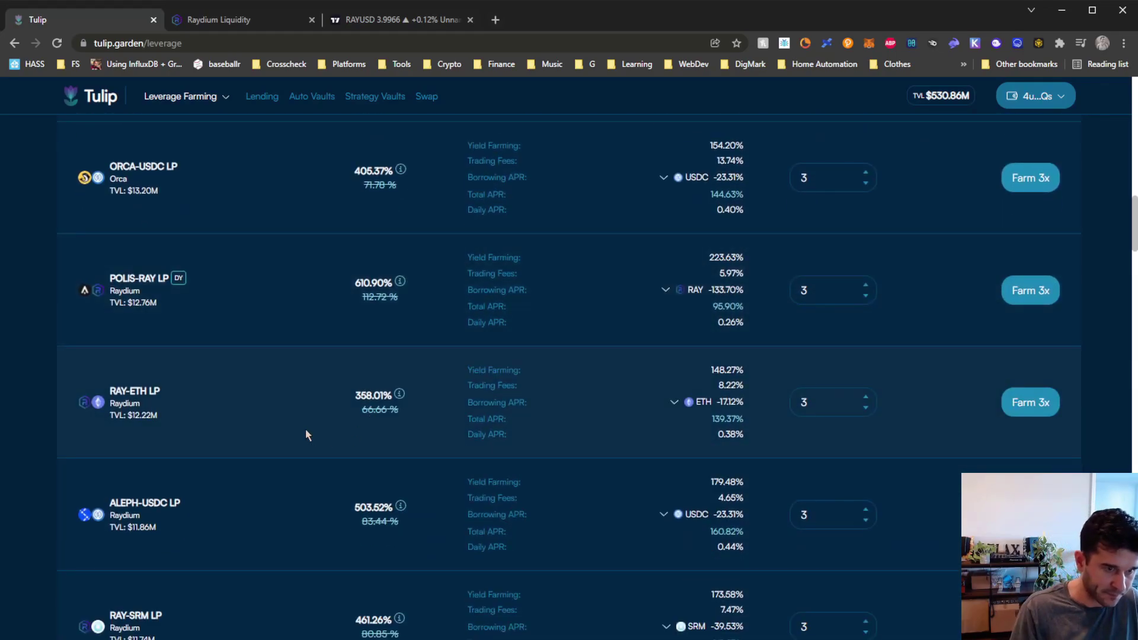
scroll(305, 430, down, 3)
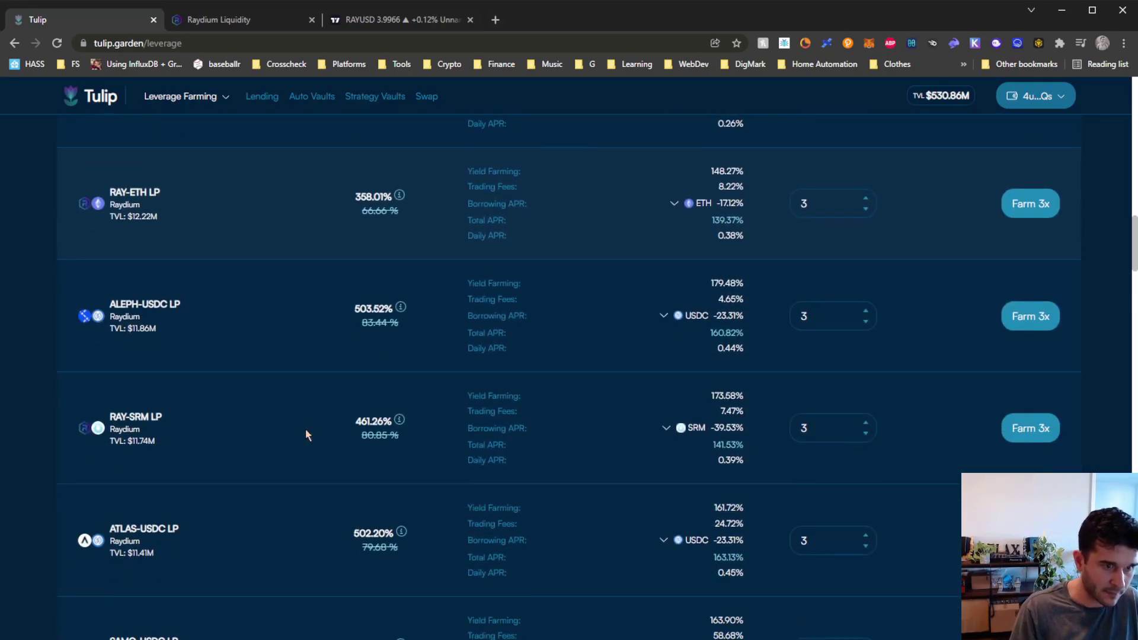
click(1029, 428)
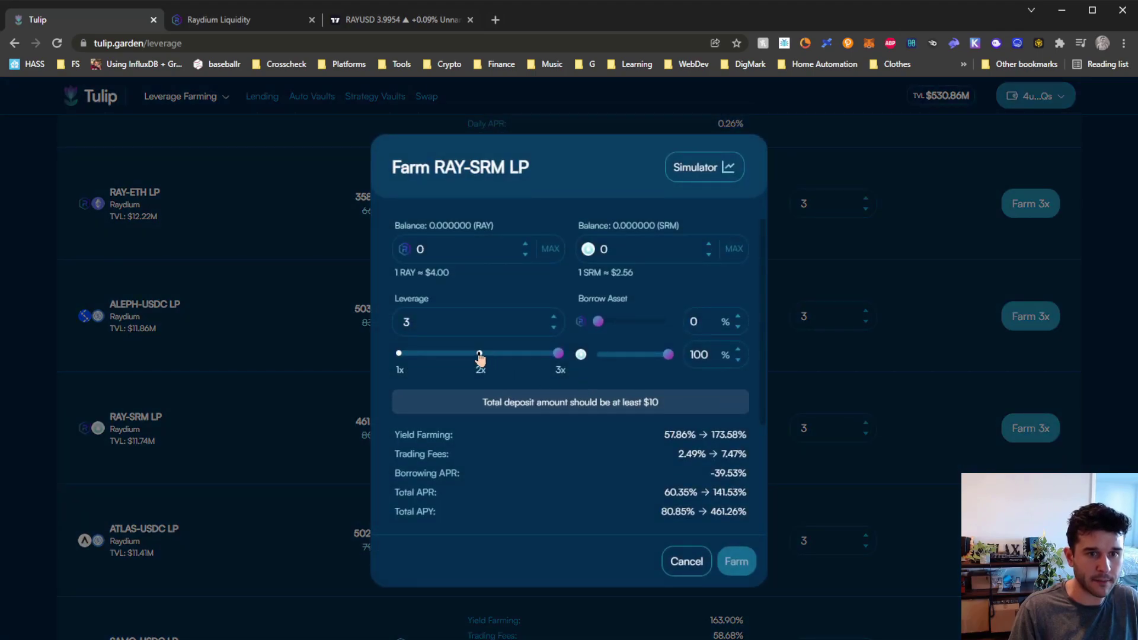
- Set the RAY-SRM leverage to 2x and show its profit simulation chart
click(480, 354)
drag(480, 354, 478, 354)
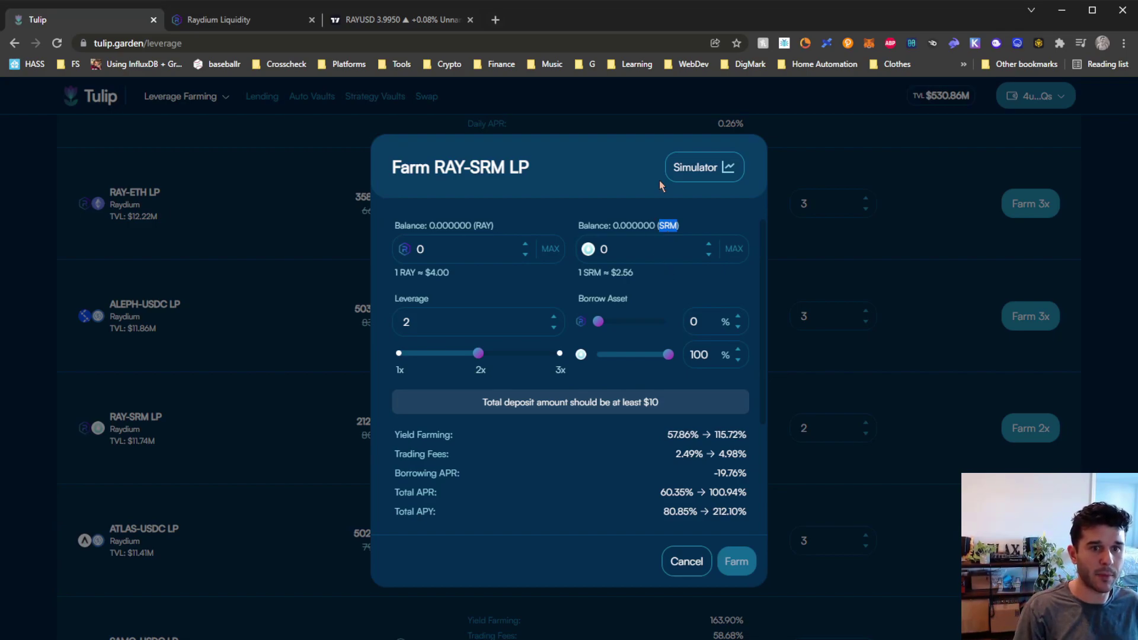
click(682, 172)
- Enter a 111 RAY deposit, then move to the SRM amount field
click(258, 255)
text(11)
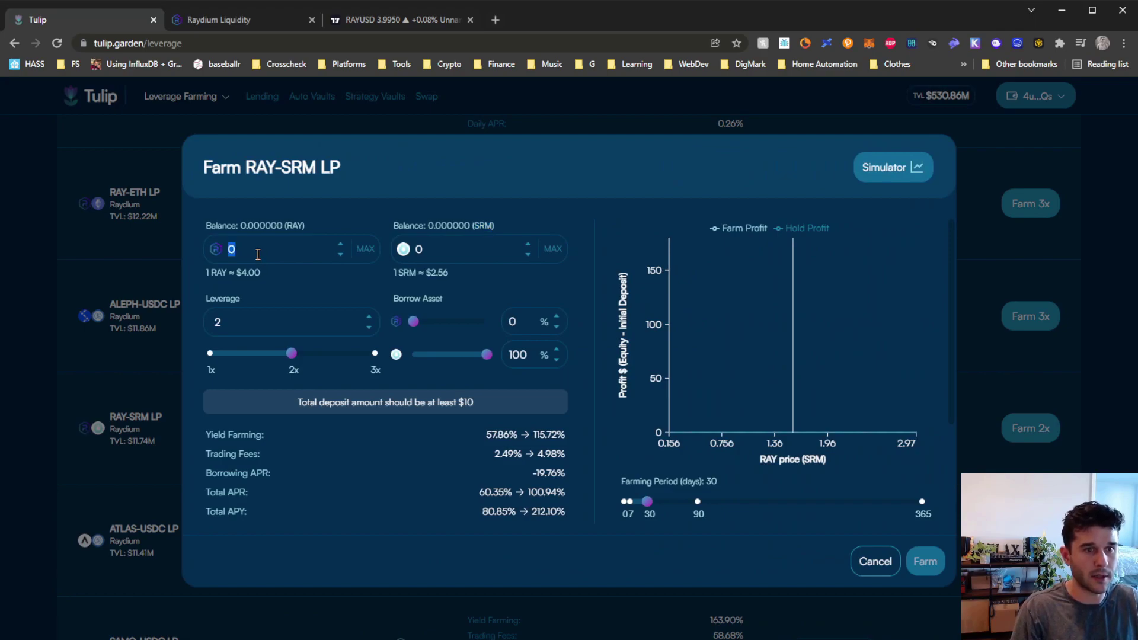
text(1)
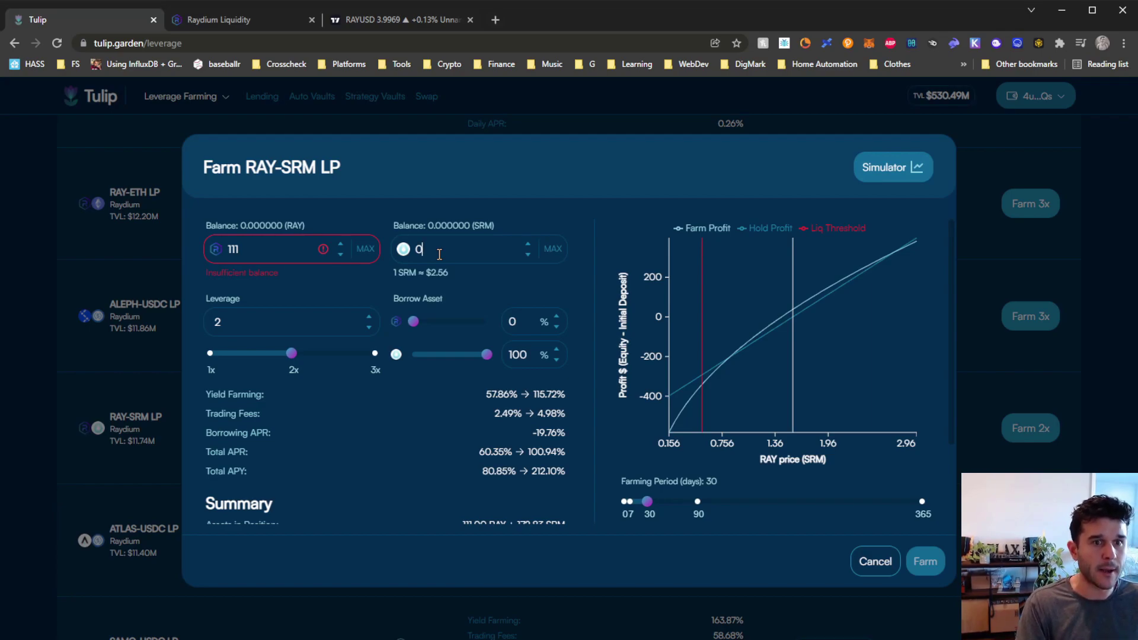
click(440, 254)
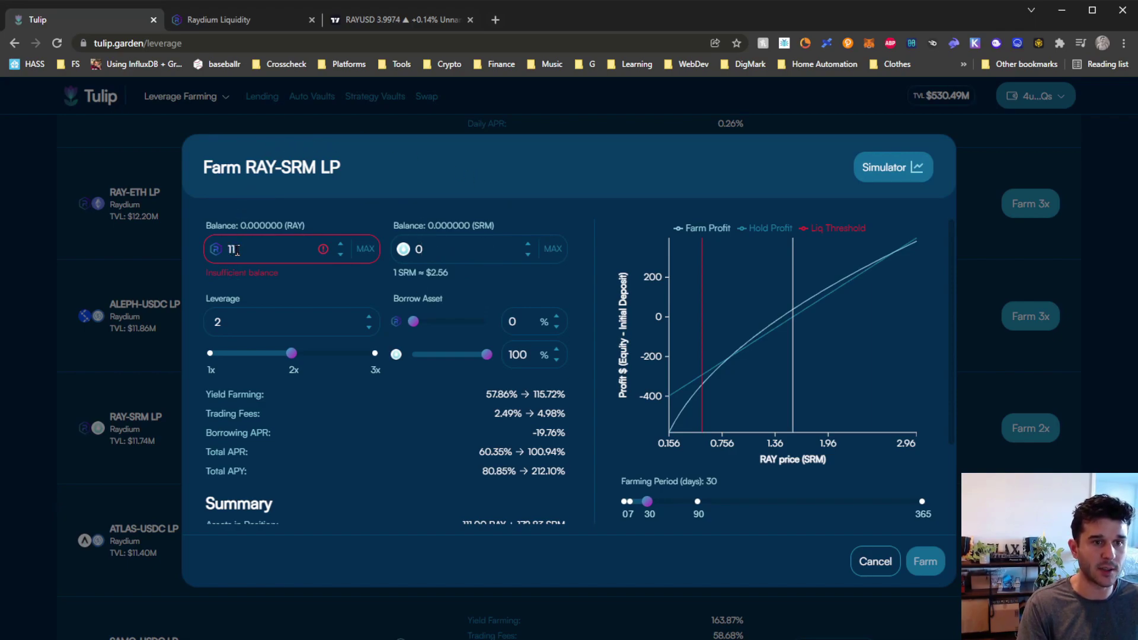
click(451, 252)
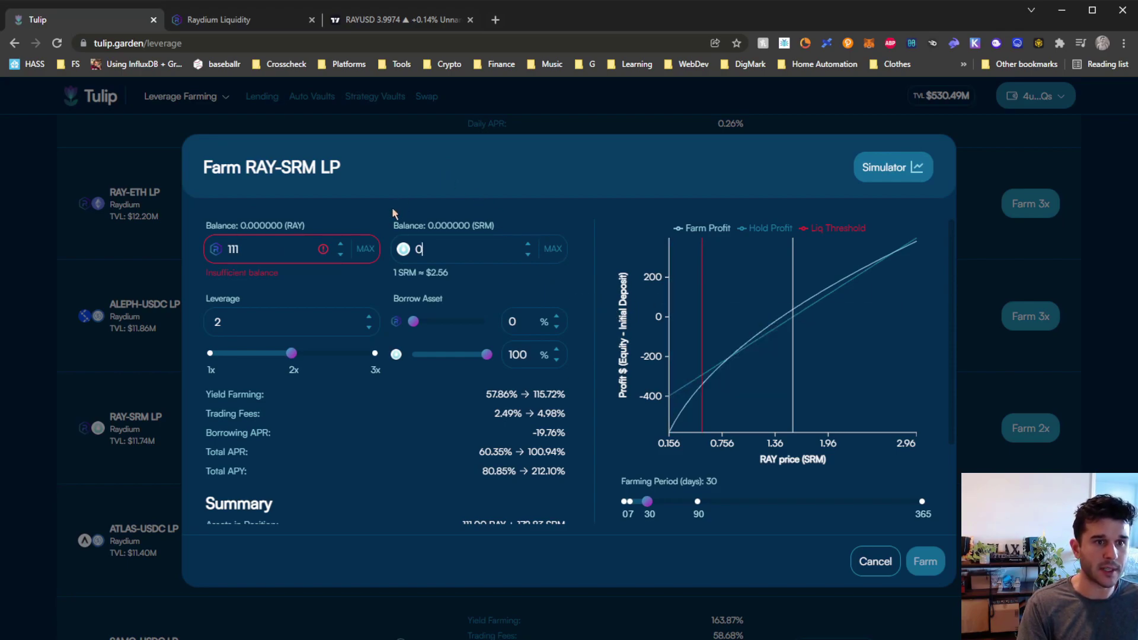
- View the RAYUSD chart with SRMUSDT, then go to Raydium's RAY-SRM Add Liquidity page
click(414, 19)
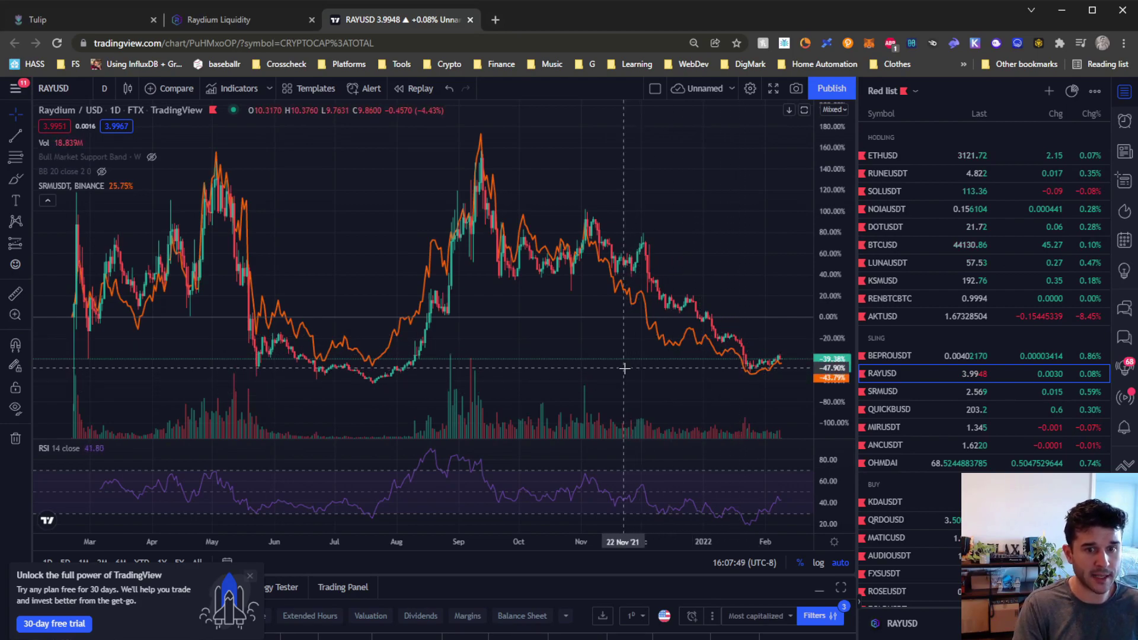
click(209, 22)
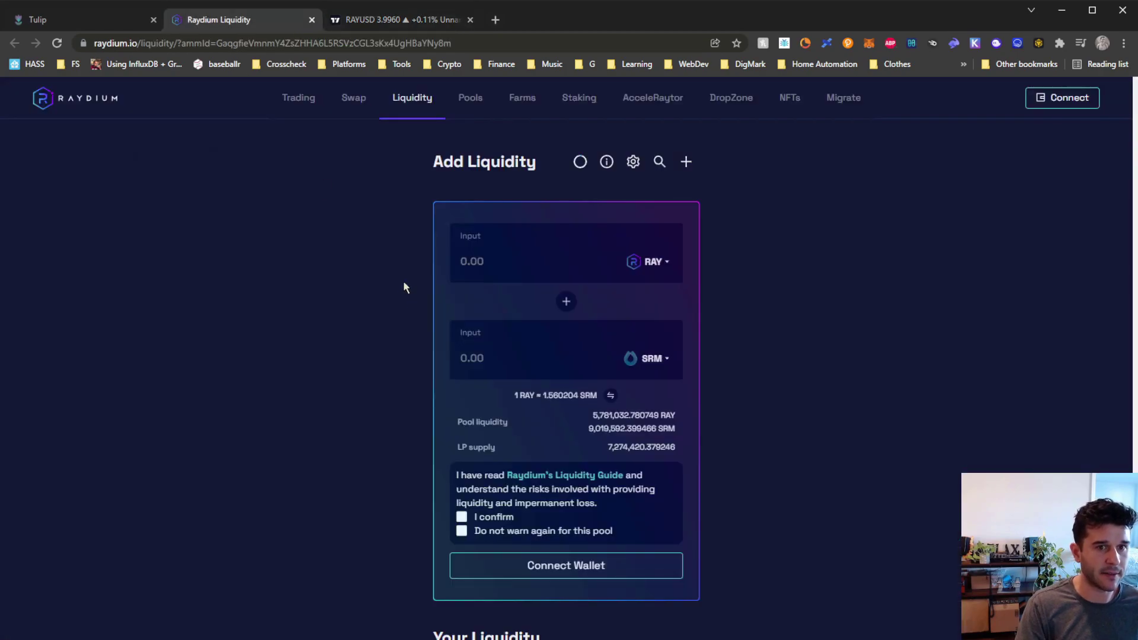
click(73, 22)
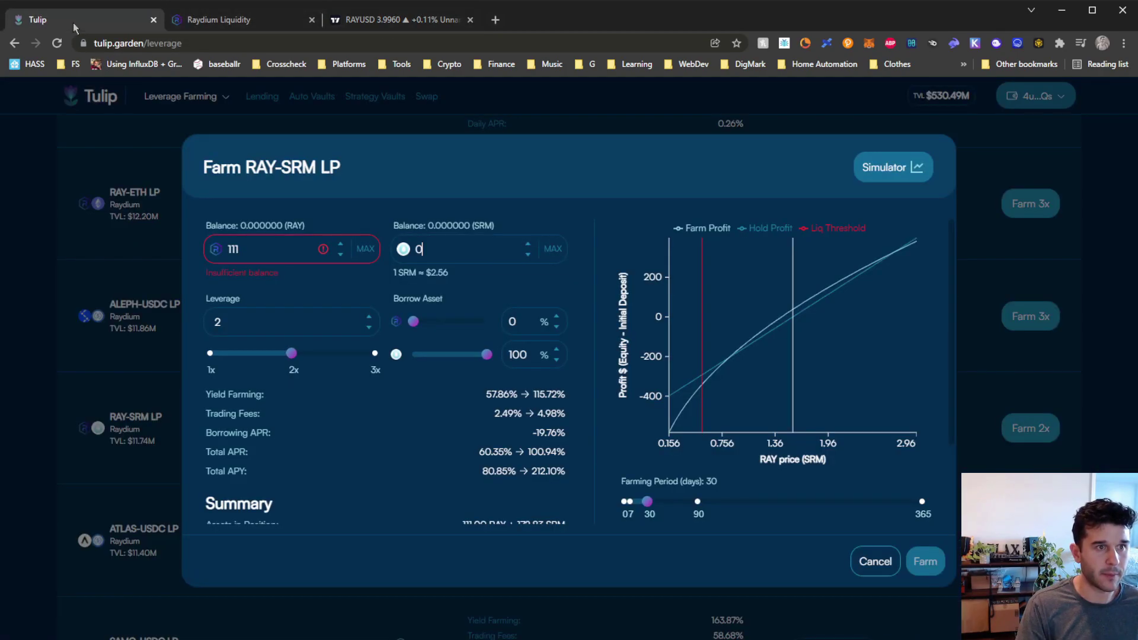
double_click(259, 249)
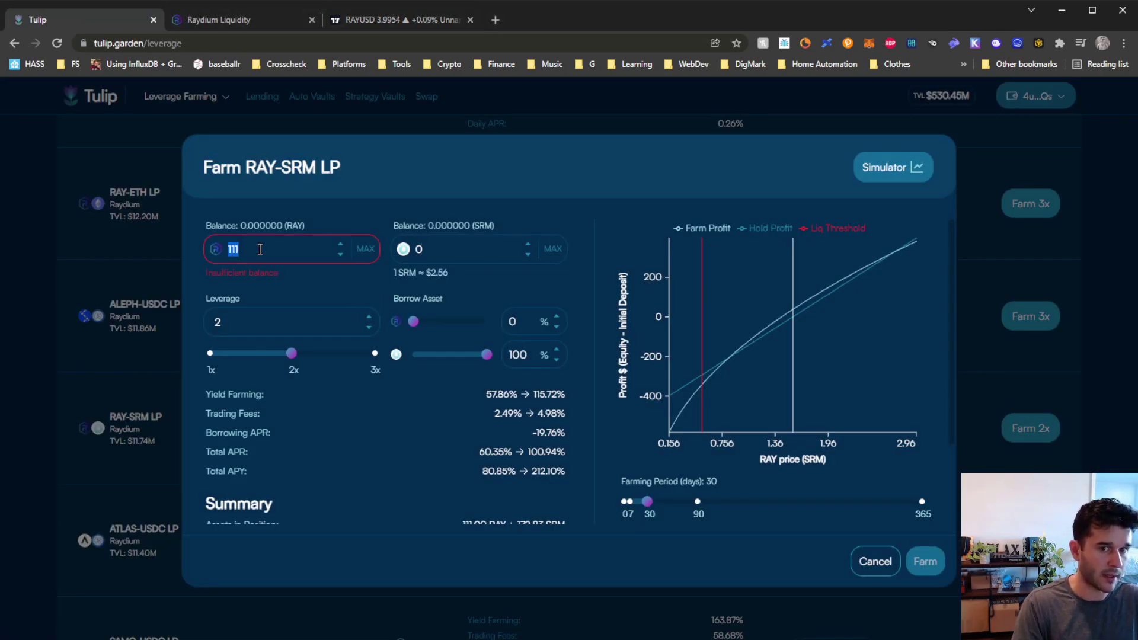
text(111)
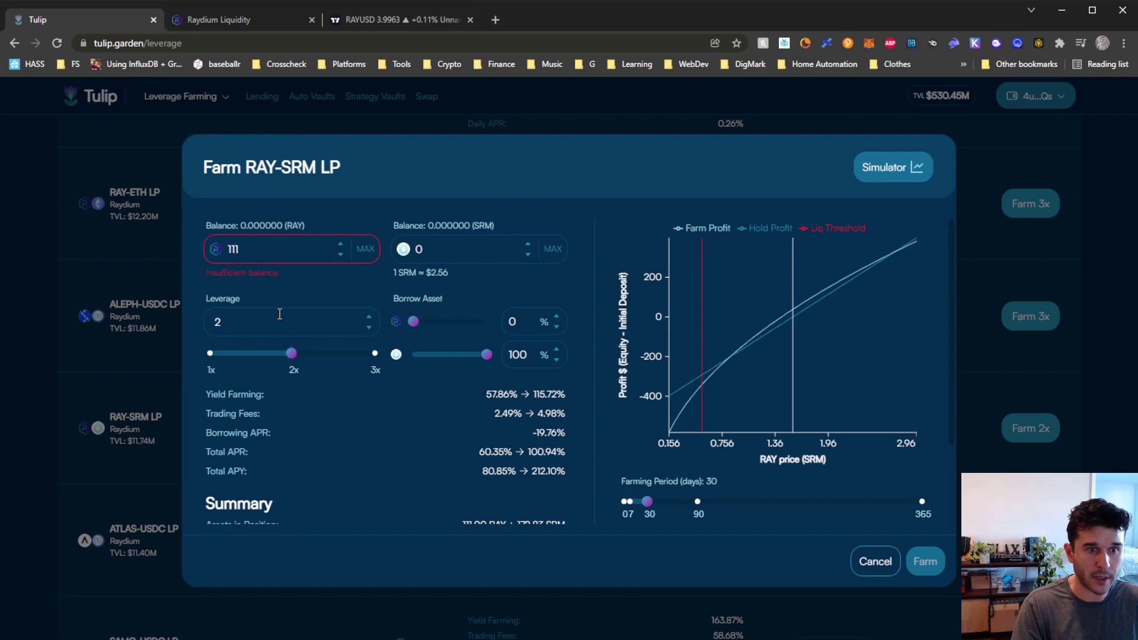
scroll(326, 397, down, 2)
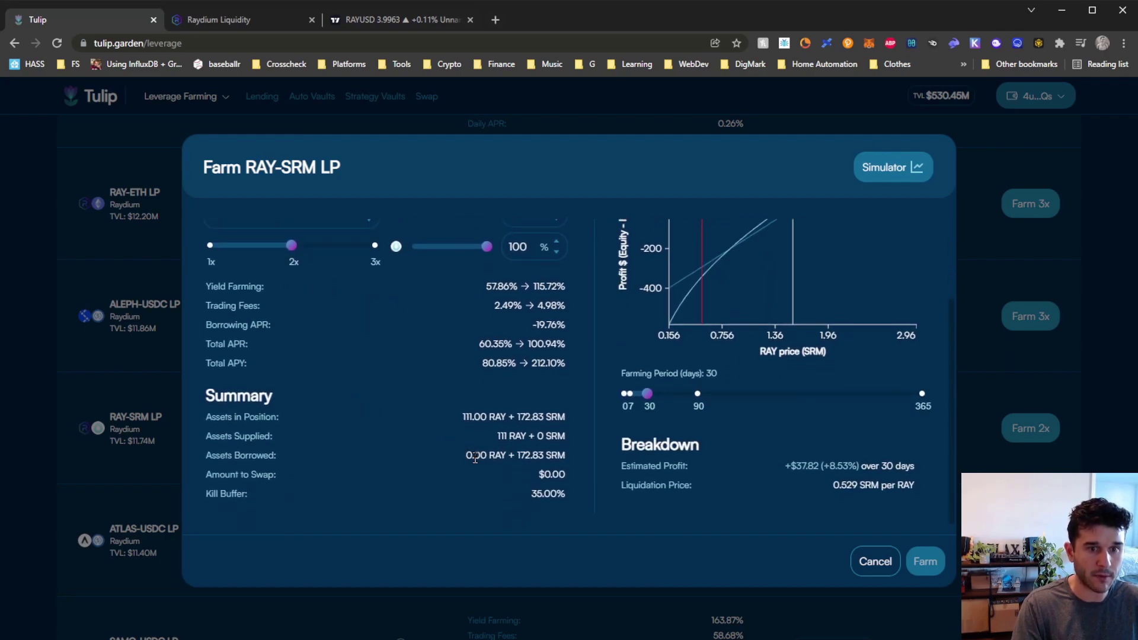
scroll(711, 415, up, 2)
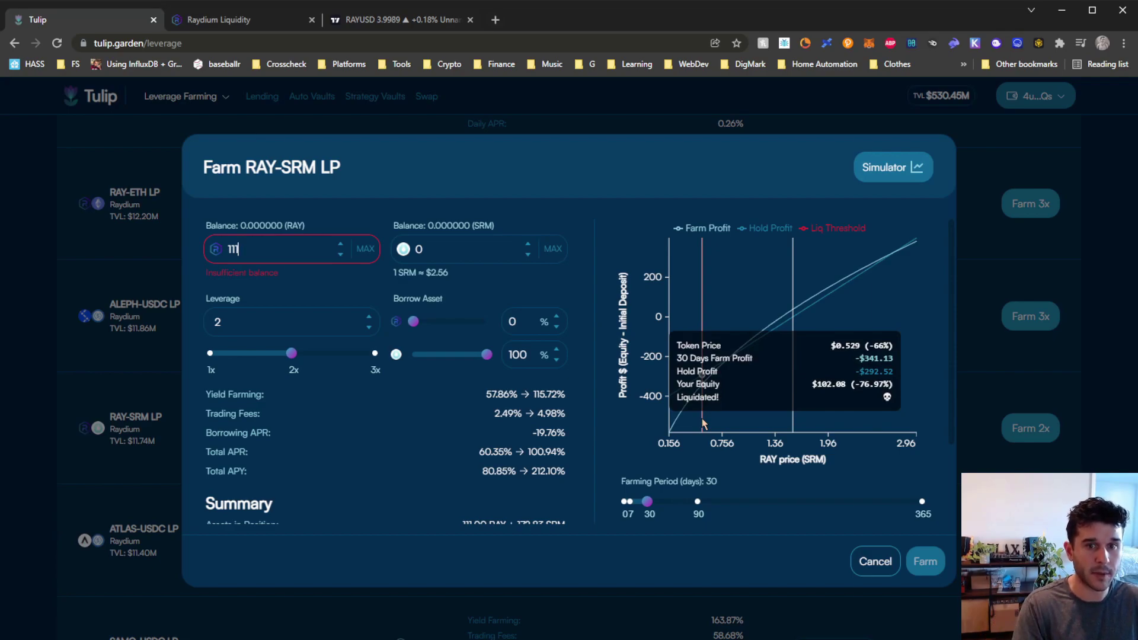
drag(292, 354, 375, 354)
mouse_move(742, 403)
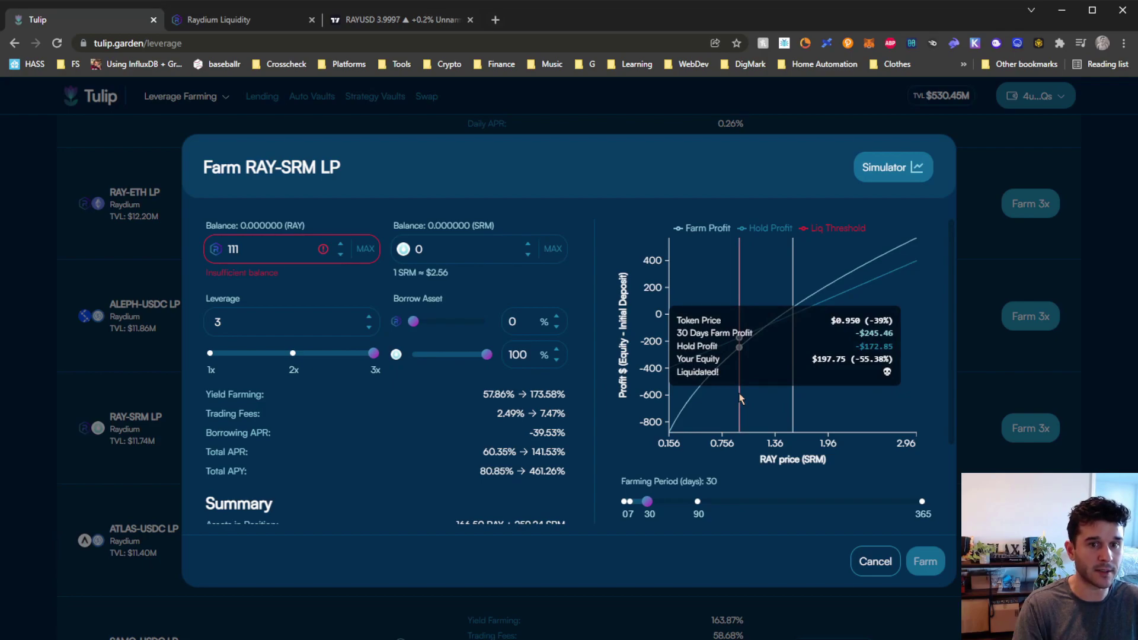
click(293, 354)
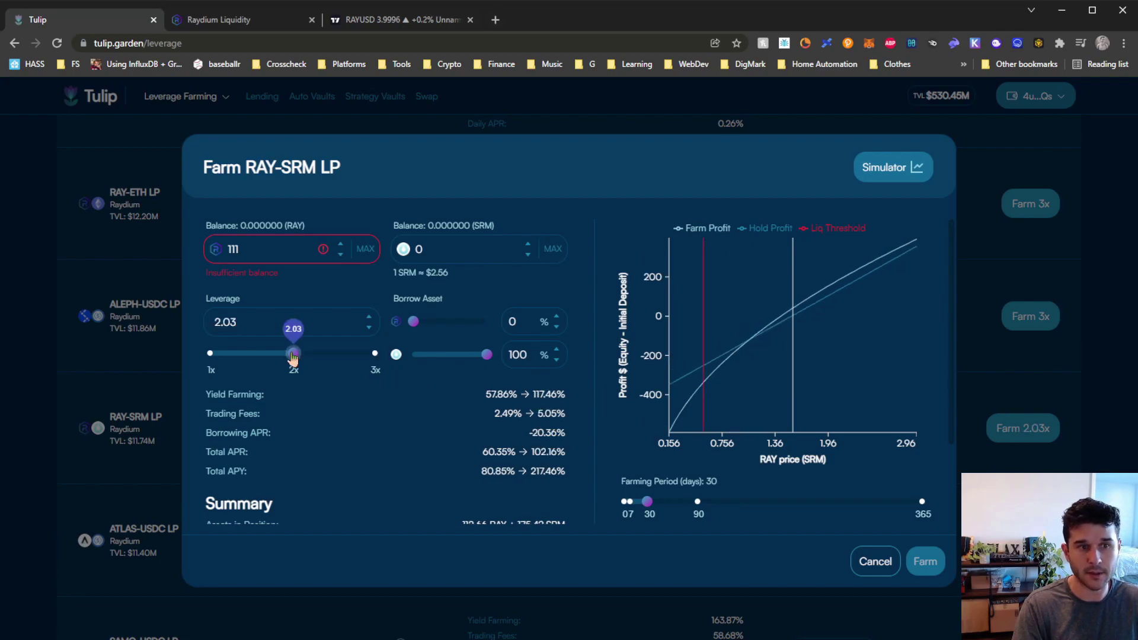
drag(293, 355, 291, 354)
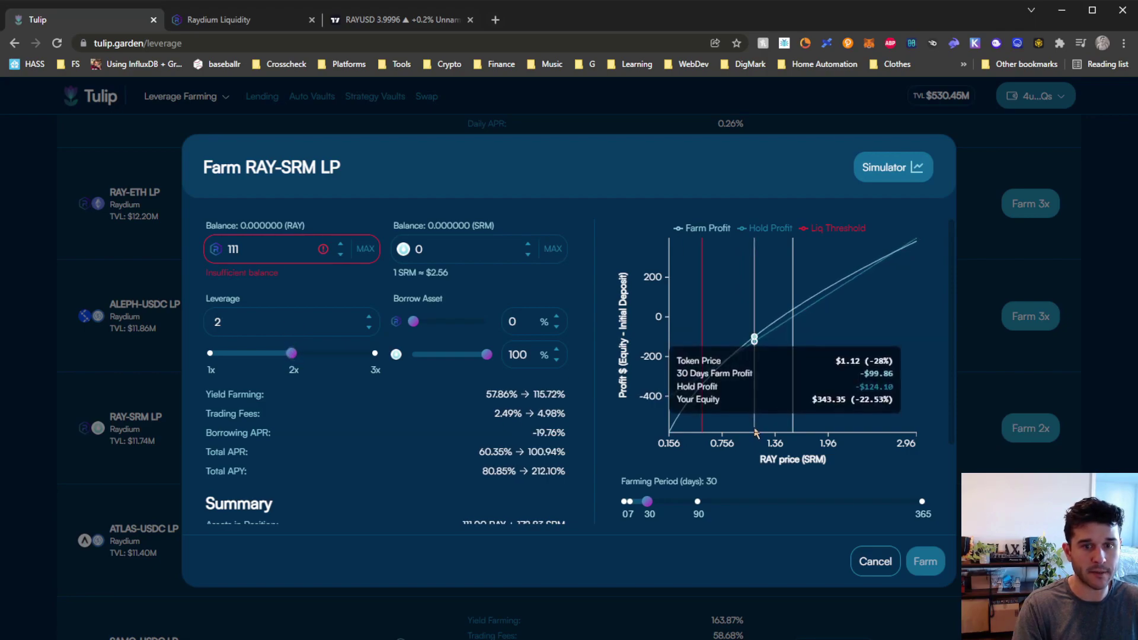
scroll(682, 415, down, 1)
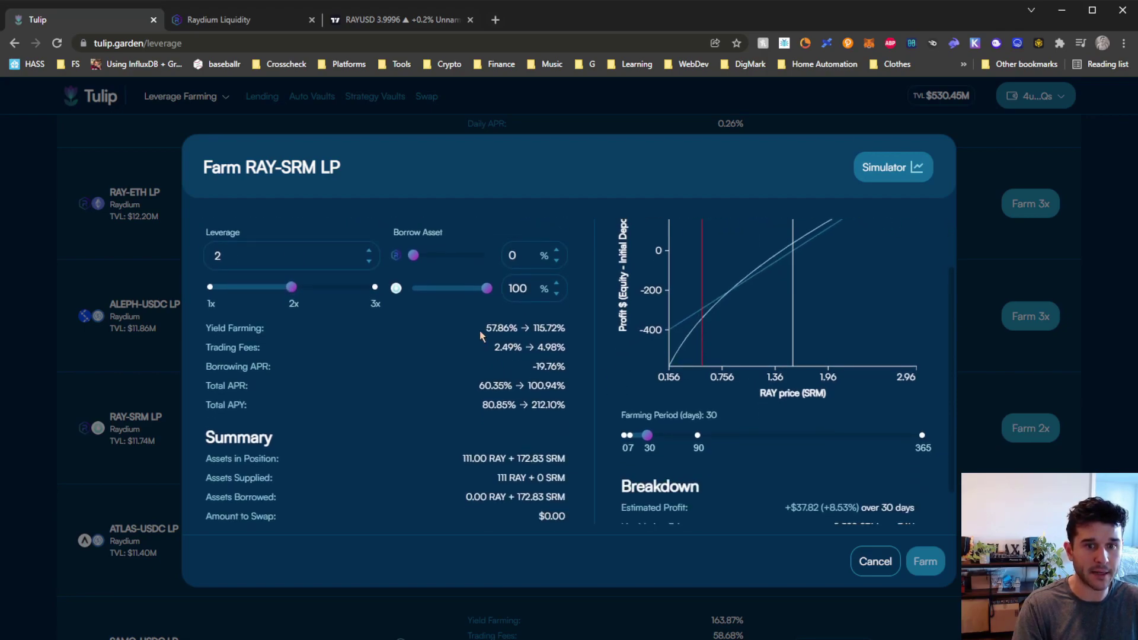
- Check the RAYUSD chart, cancel the RAY-SRM farm dialog, and return to Tulip's farm list
click(368, 22)
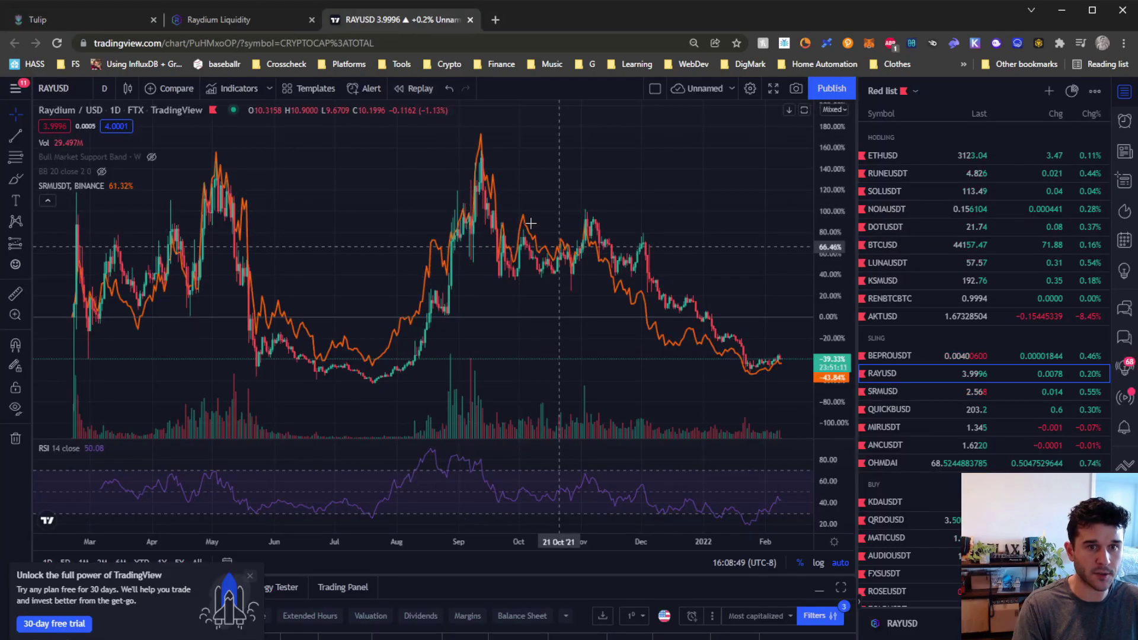
click(94, 22)
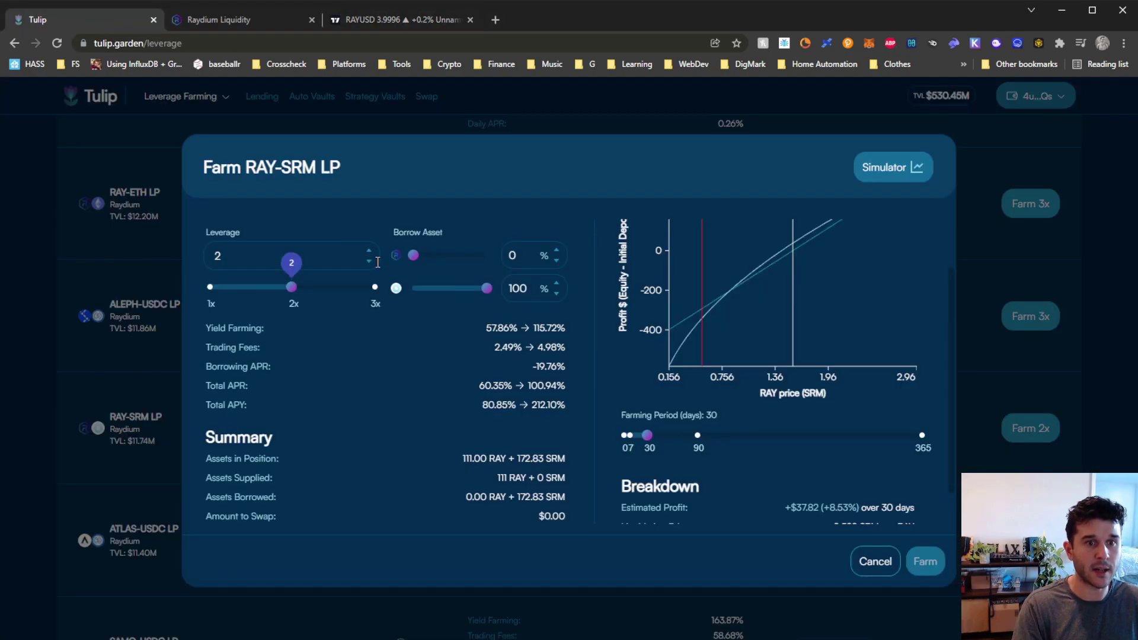
click(879, 567)
key(ctrl+3)
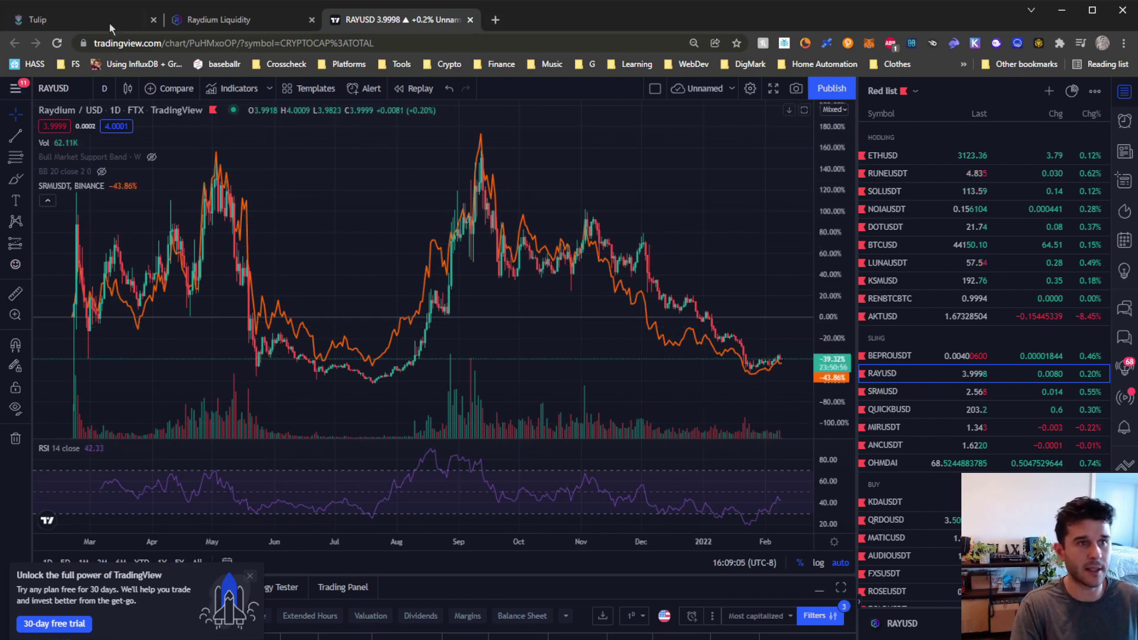
click(93, 22)
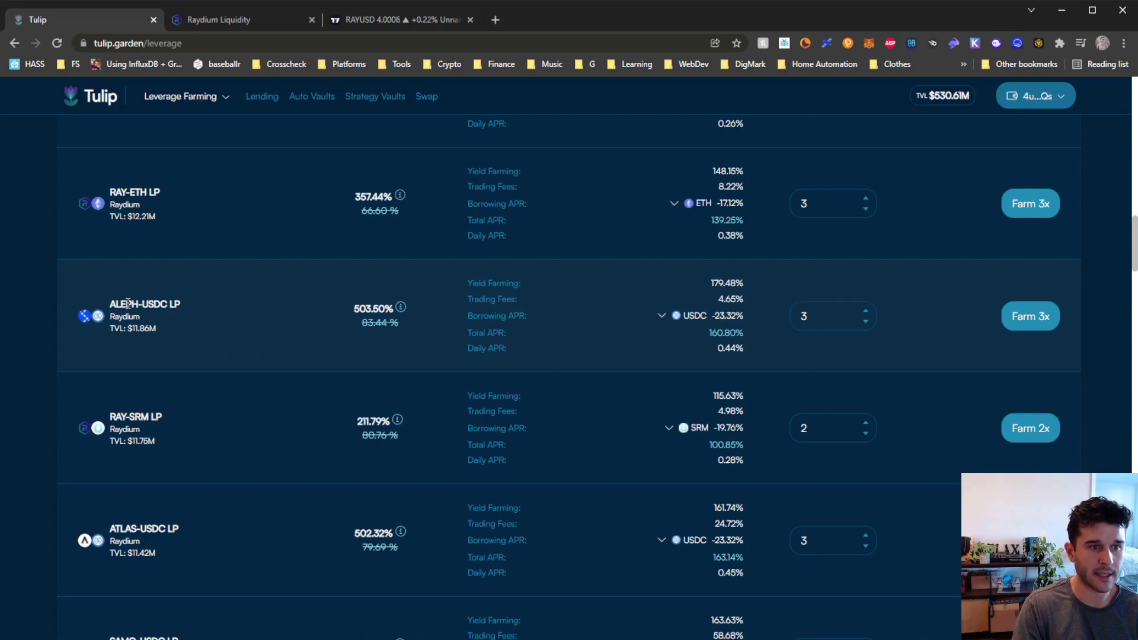
- Highlight the ALEPH-USDC LP and RAY-ETH LP pool names in the farm list
double_click(128, 303)
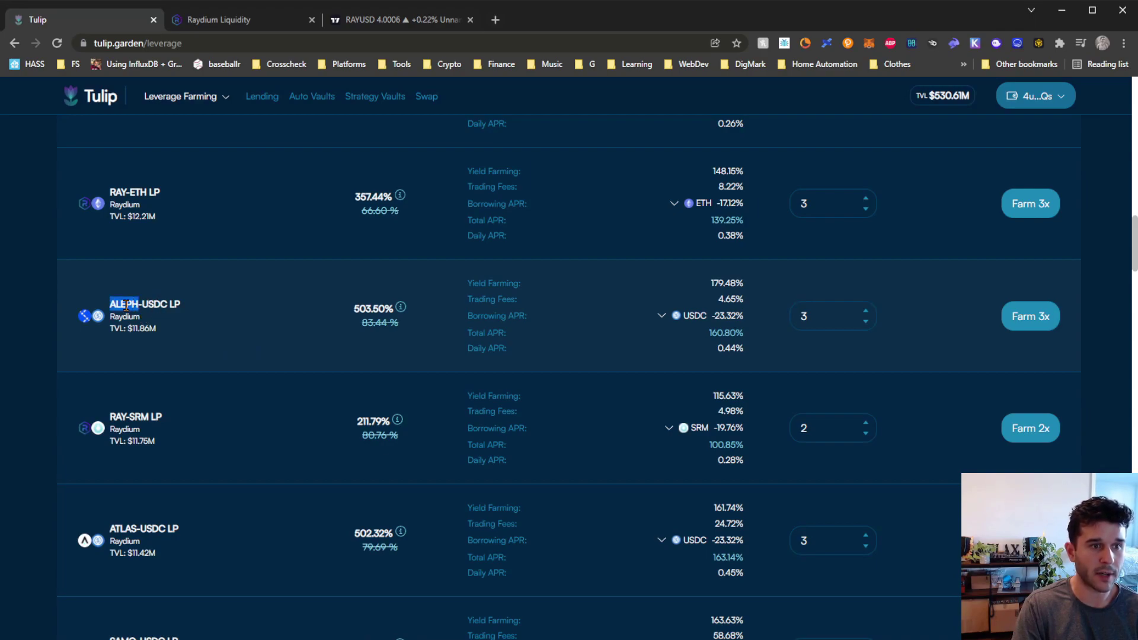
drag(110, 191, 161, 192)
drag(142, 305, 170, 304)
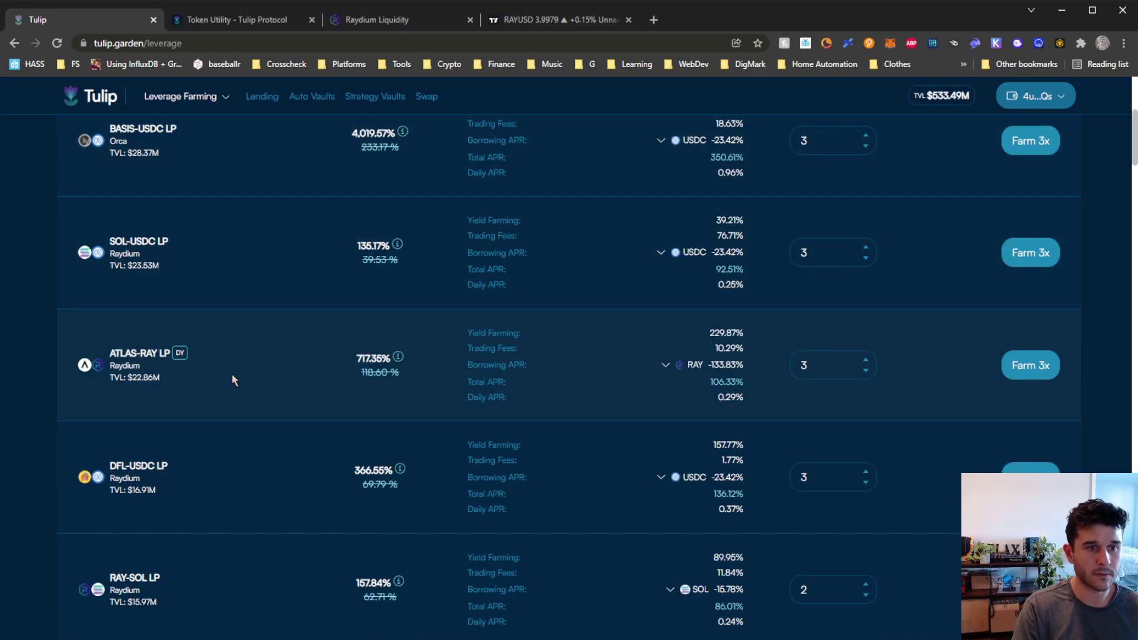
- Go to Your Positions to view the RAY-SRM LP position's value, debt and kill buffer
click(193, 96)
click(168, 152)
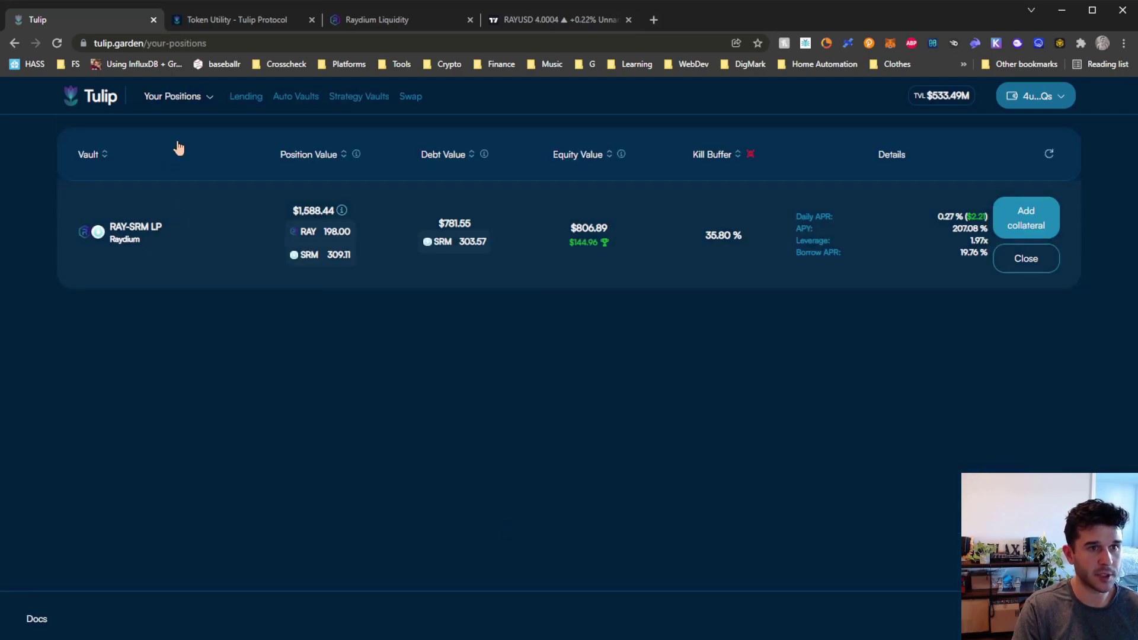
click(190, 97)
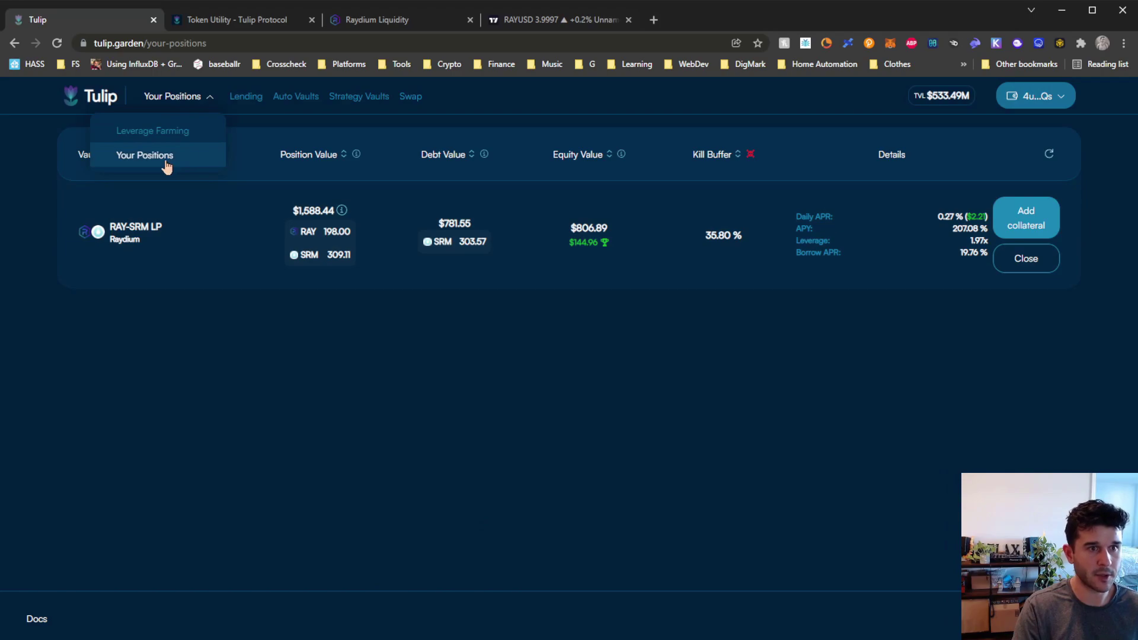
click(346, 457)
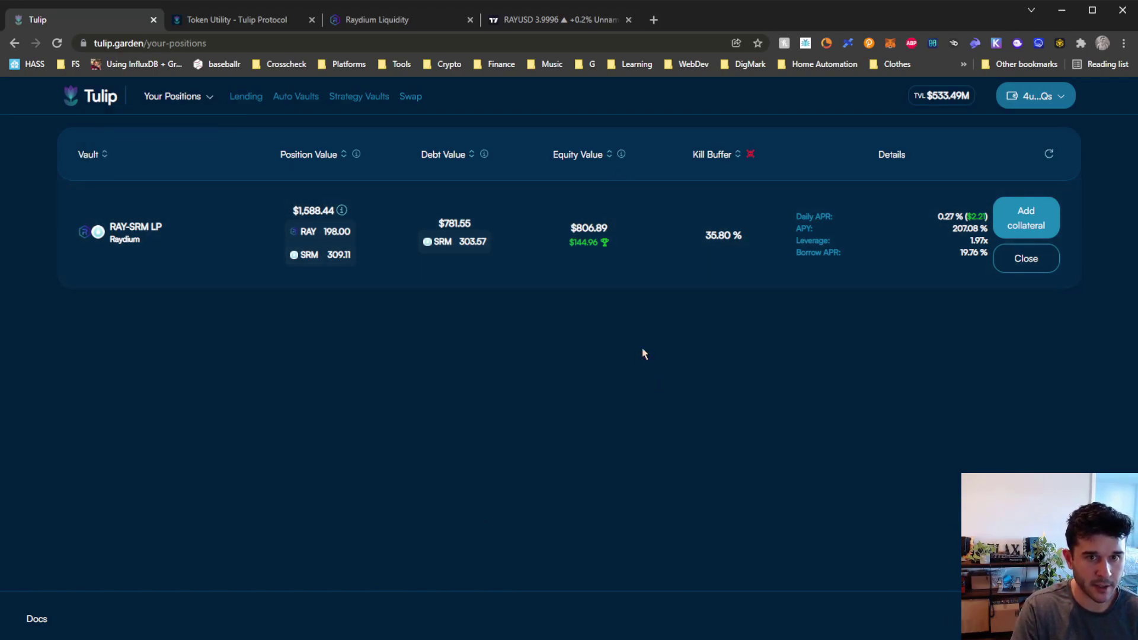
mouse_move(606, 245)
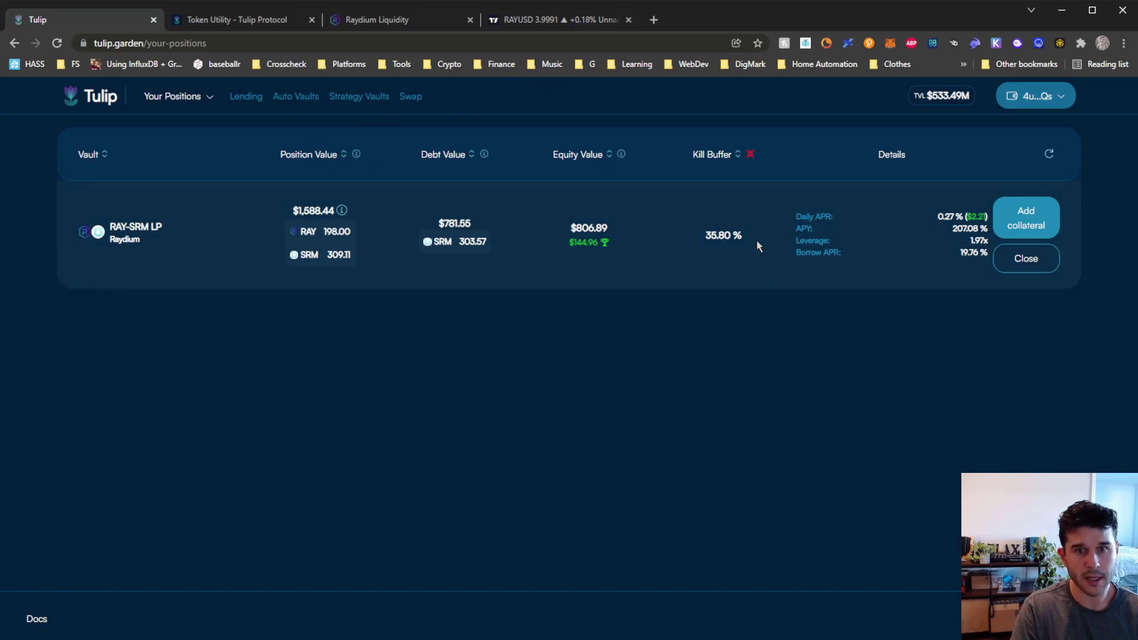
mouse_move(750, 157)
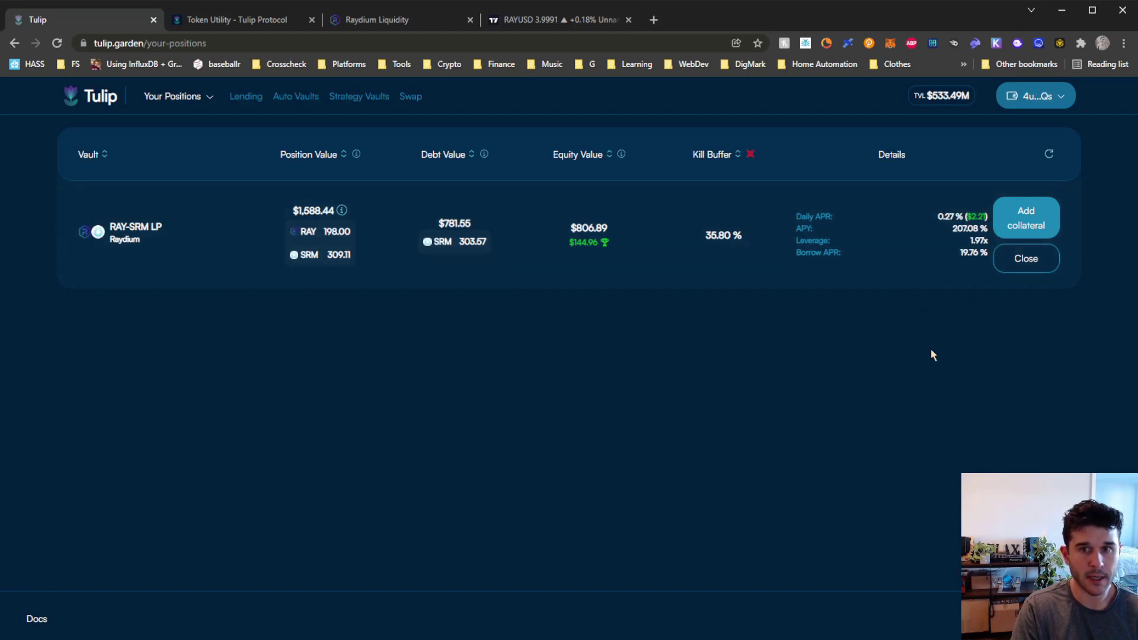
click(1041, 218)
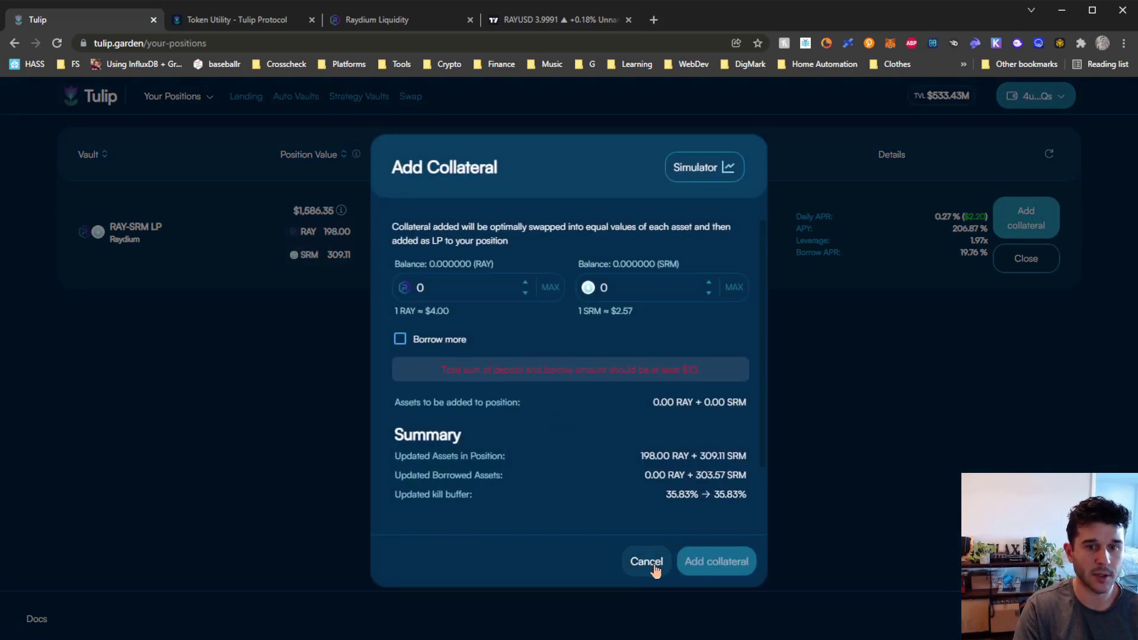
click(439, 341)
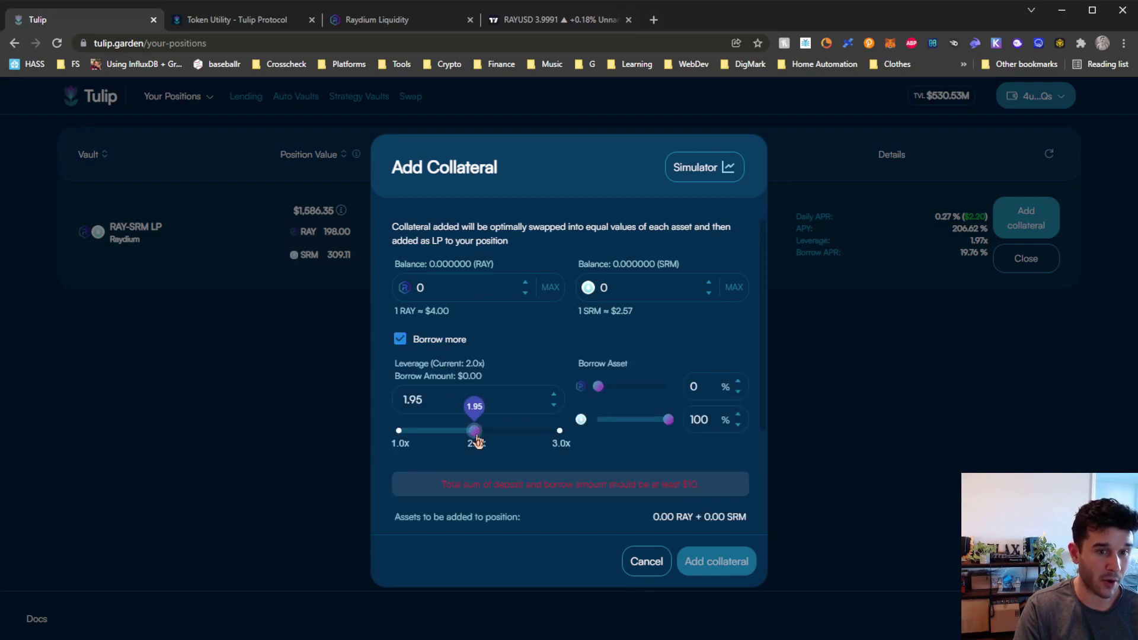
drag(477, 439, 567, 436)
scroll(564, 432, down, 3)
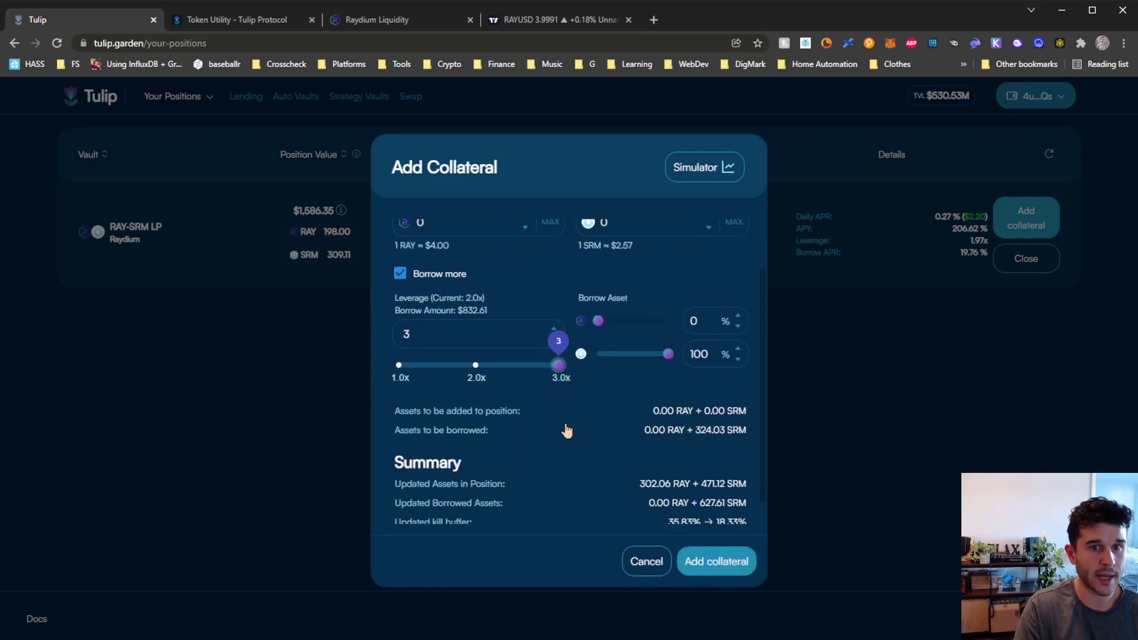
click(657, 569)
click(1014, 265)
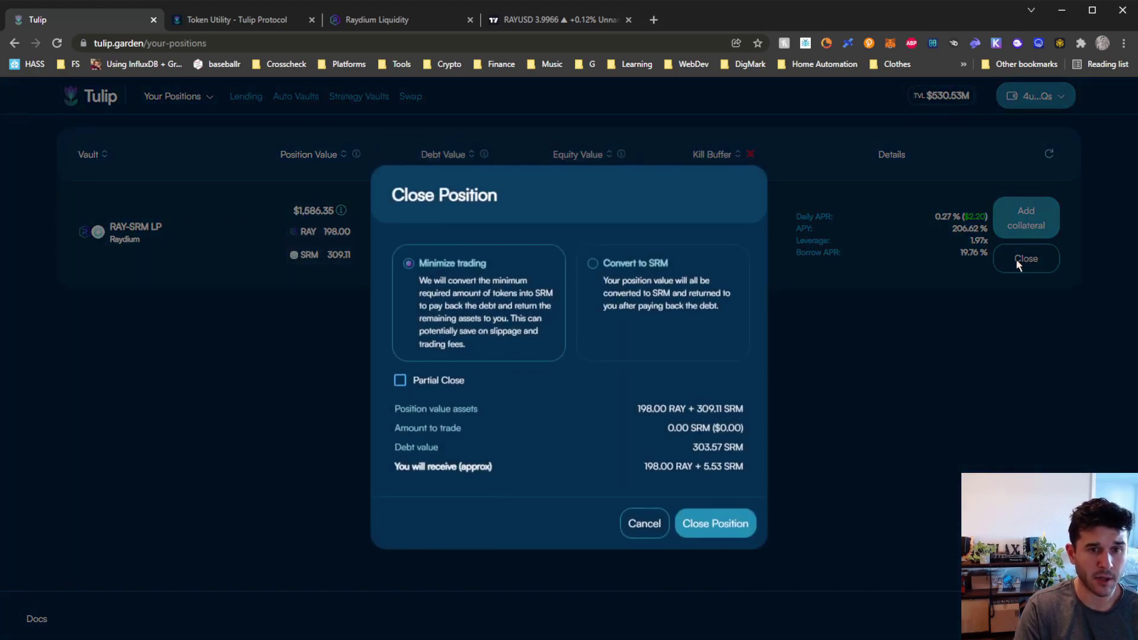
click(446, 388)
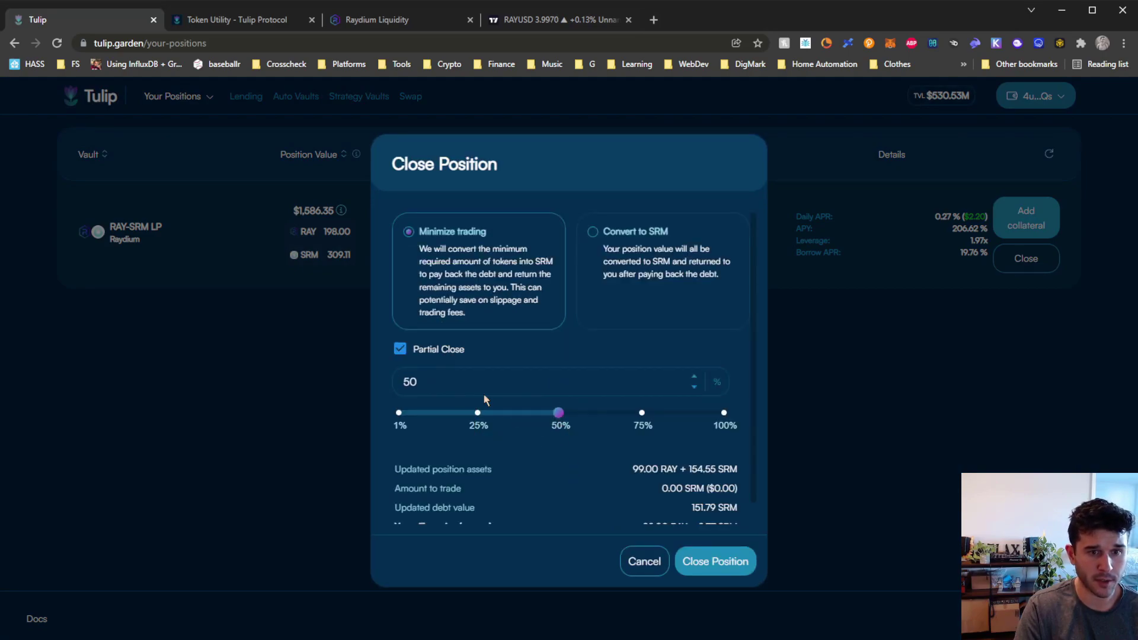
click(417, 351)
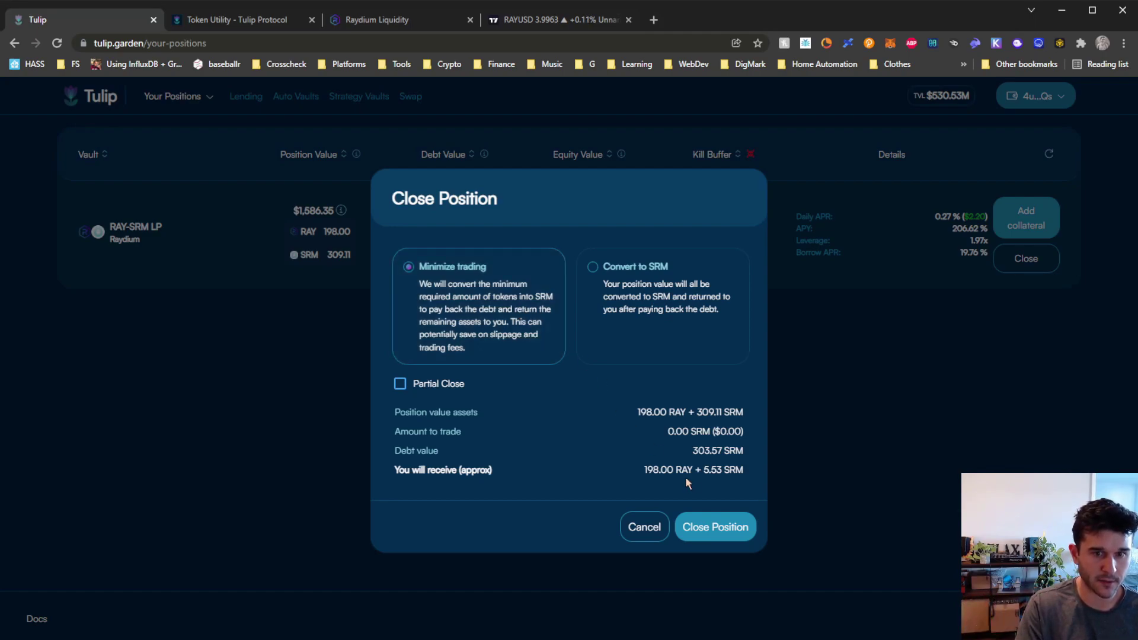
click(629, 335)
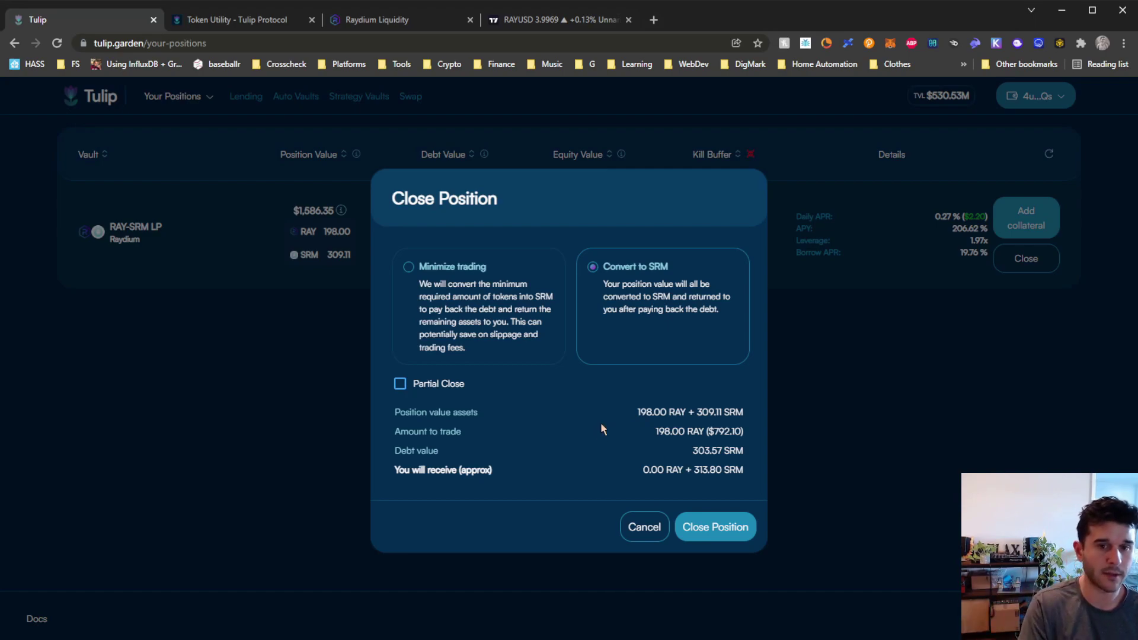
click(641, 529)
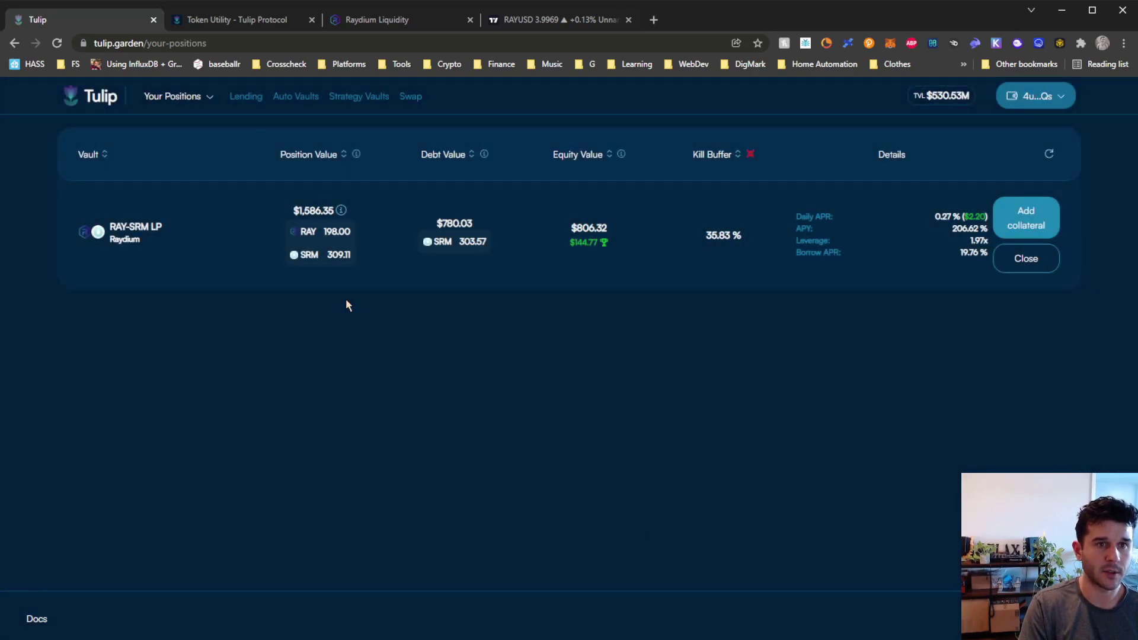
click(226, 22)
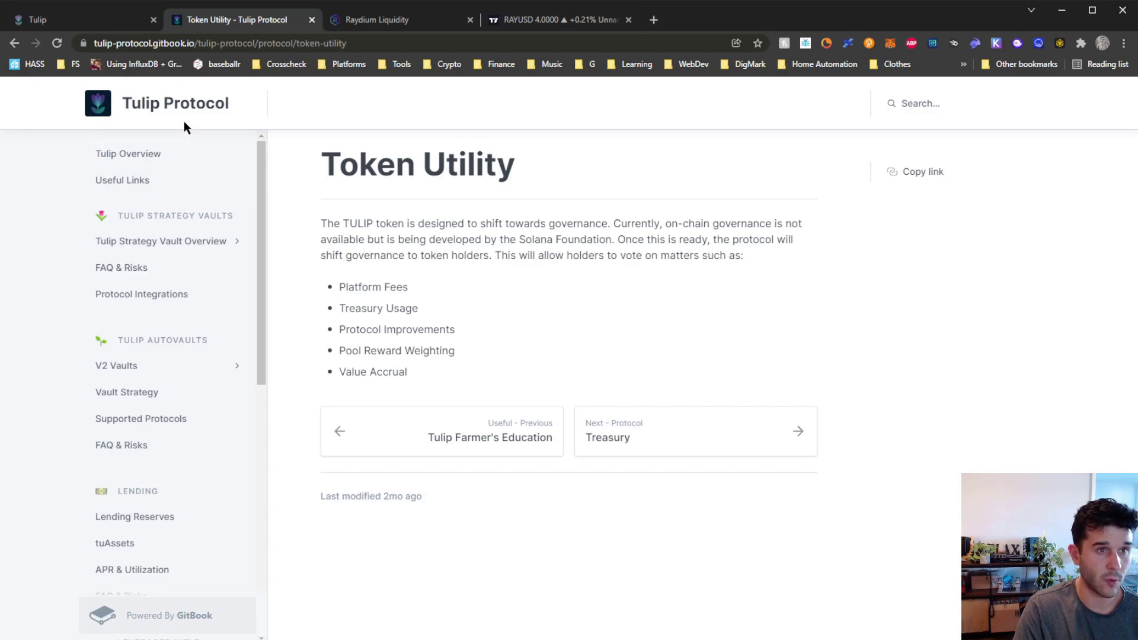
click(99, 23)
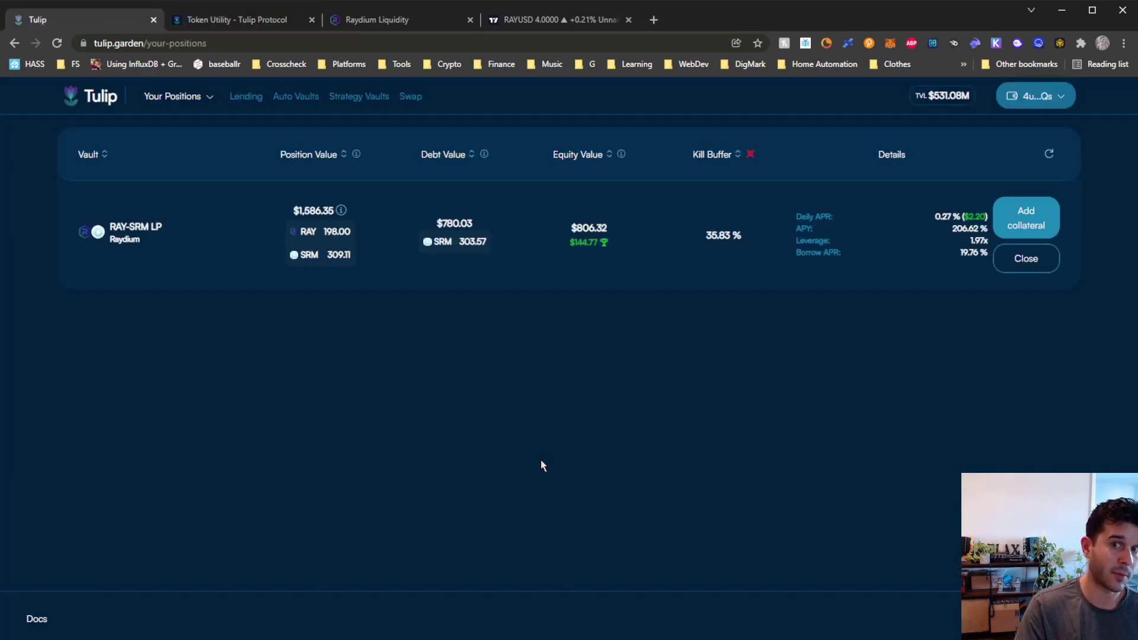